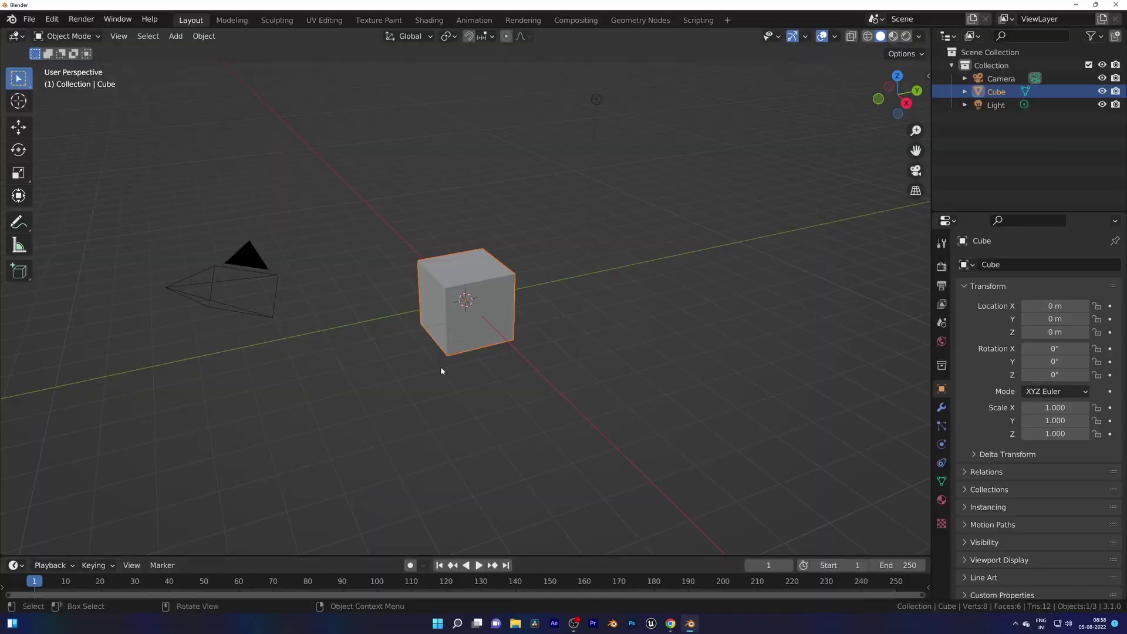
# Create a new project from the VFX template with its motion tracking workspace
pyautogui.click(28, 18)
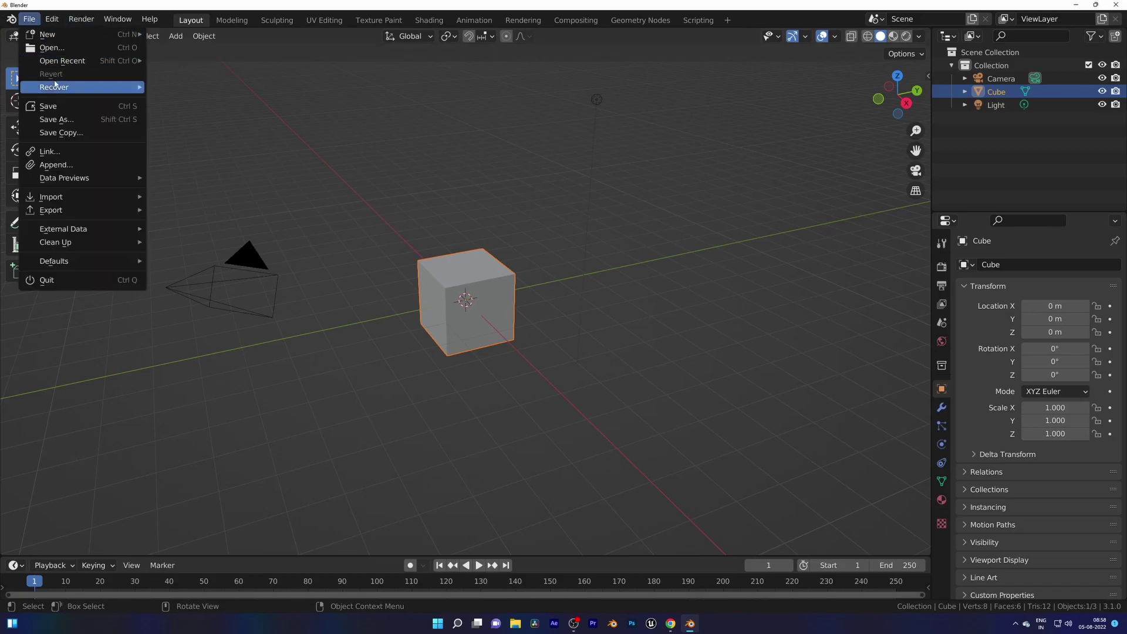
pyautogui.moveTo(91, 35)
pyautogui.click(176, 73)
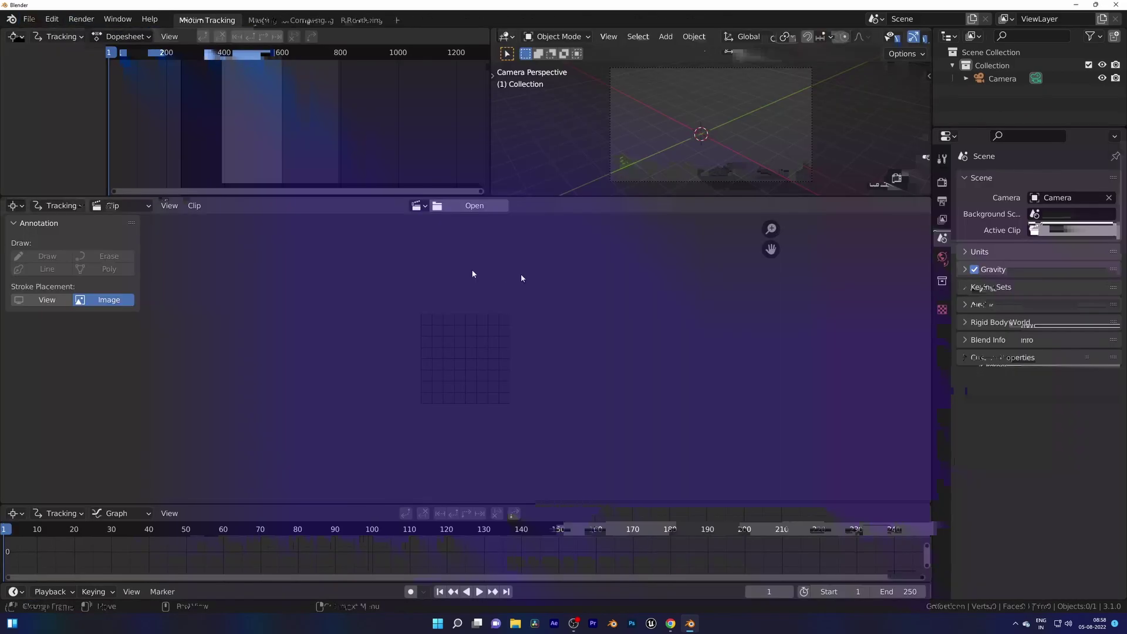
# Load the complete image sequence from the Abc Roof footage folder as the movie clip
pyautogui.click(466, 205)
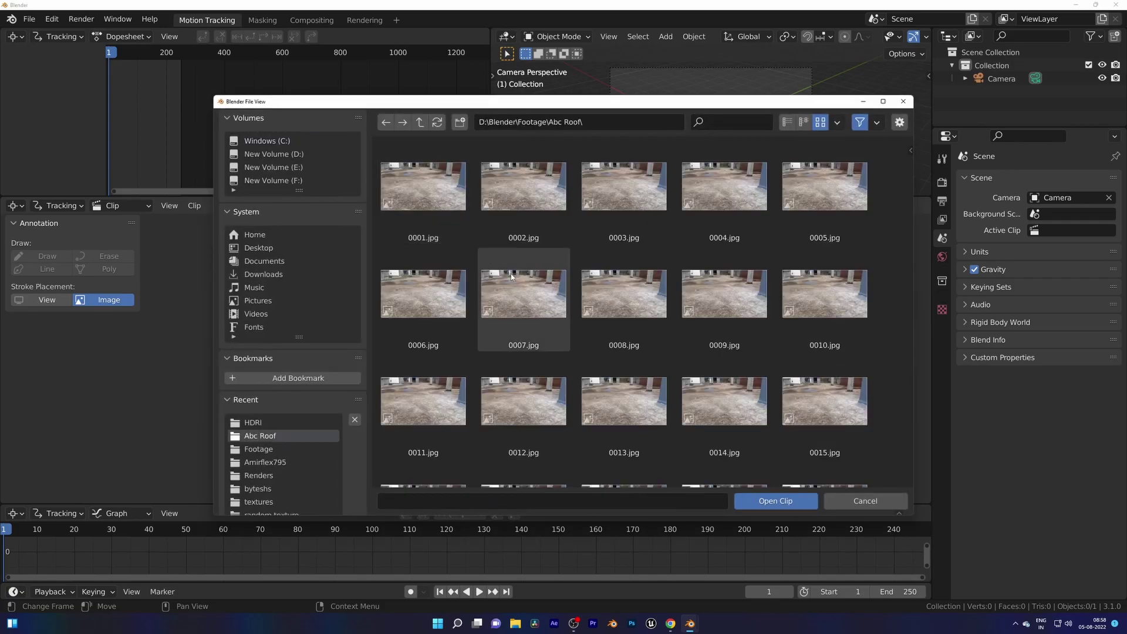
pyautogui.press('a')
pyautogui.click(773, 504)
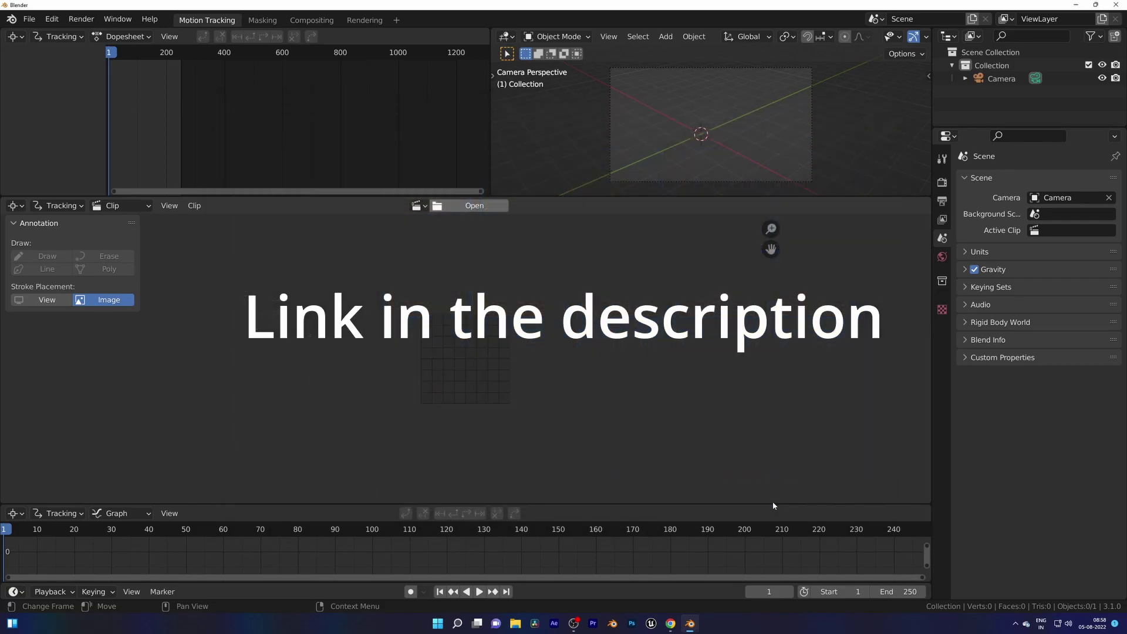
pyautogui.scroll(-2, 713, 417)
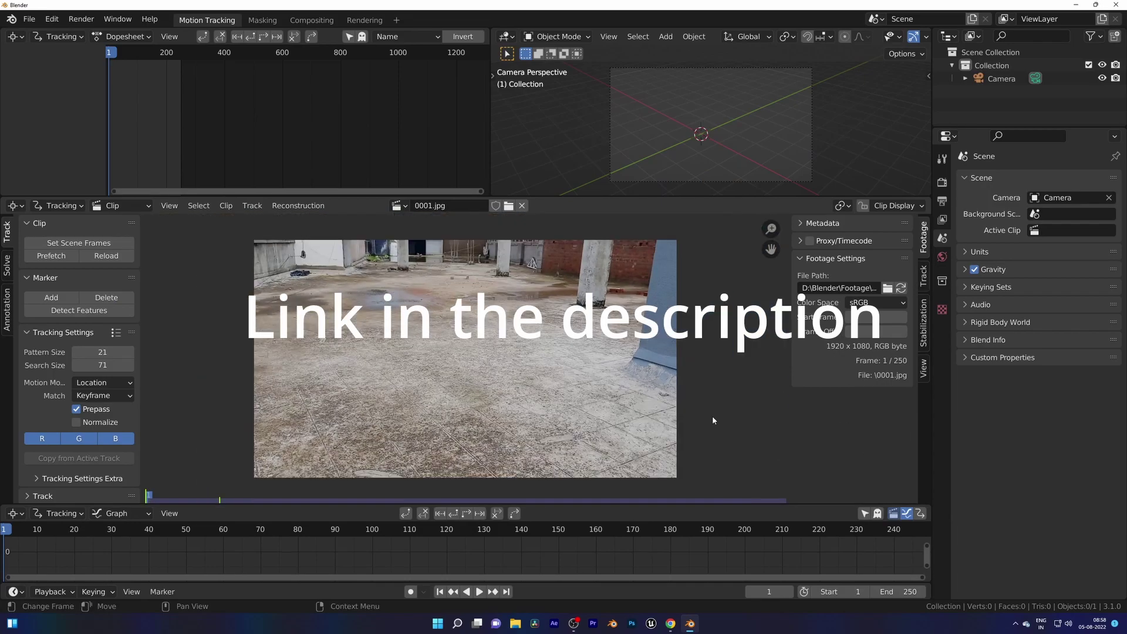
# Set the scene's color management view transform to Standard
pyautogui.click(942, 182)
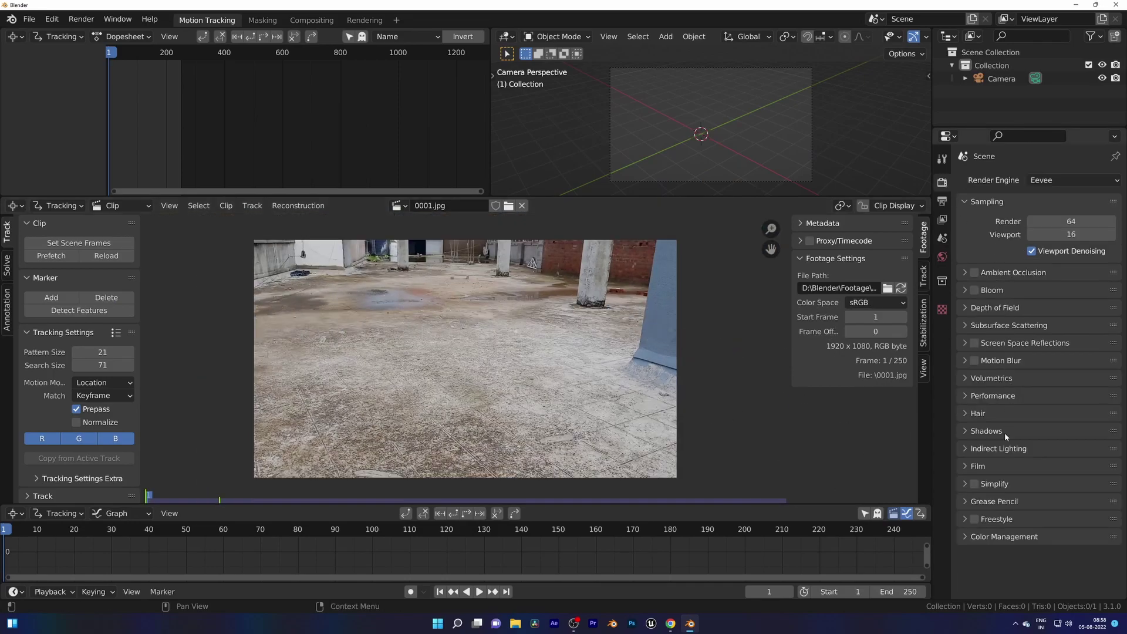
pyautogui.click(1003, 537)
pyautogui.scroll(-3, 998, 534)
pyautogui.click(1040, 506)
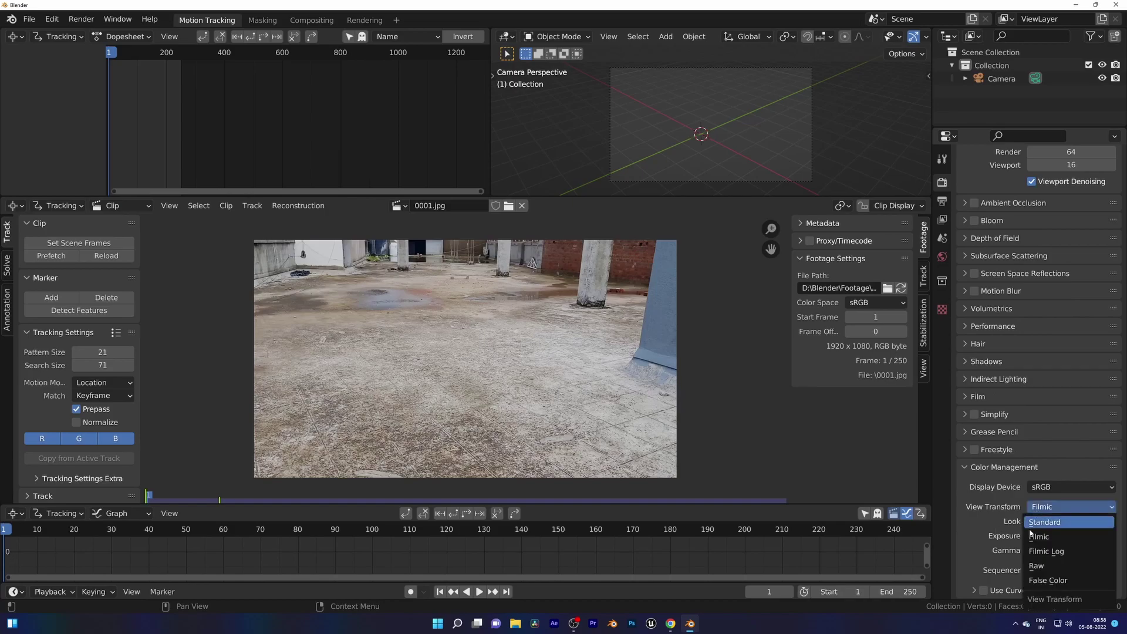
pyautogui.click(1040, 522)
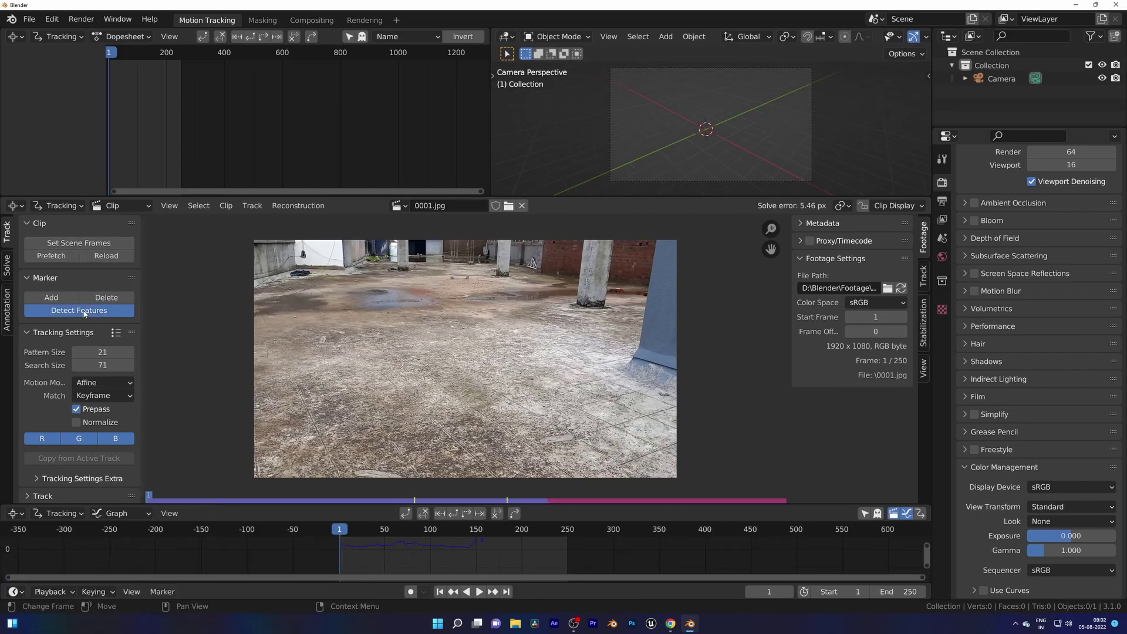
# Detect features on frame 1 and track them forward, adding newly detected features partway to continue the tracking
pyautogui.click(96, 311)
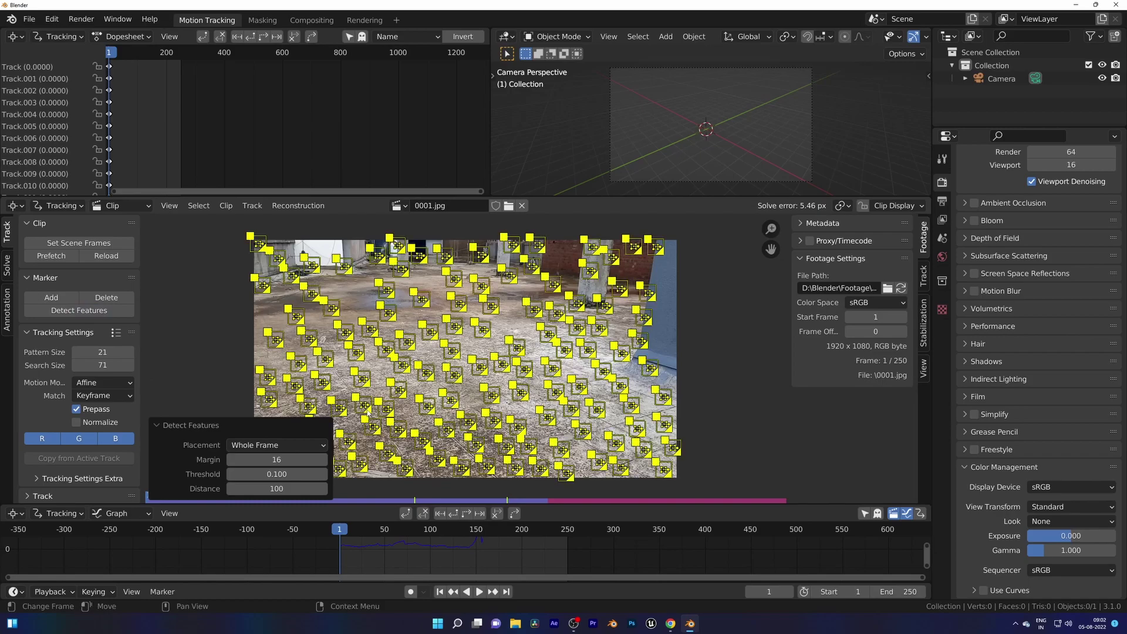
pyautogui.click(479, 512)
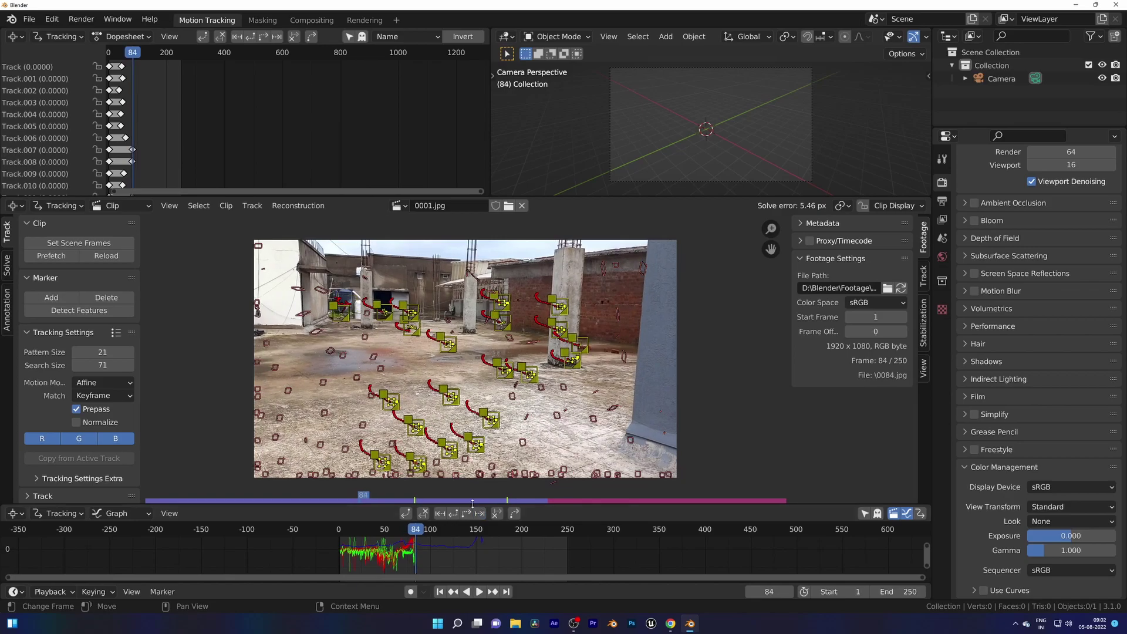
pyautogui.click(115, 316)
pyautogui.click(480, 514)
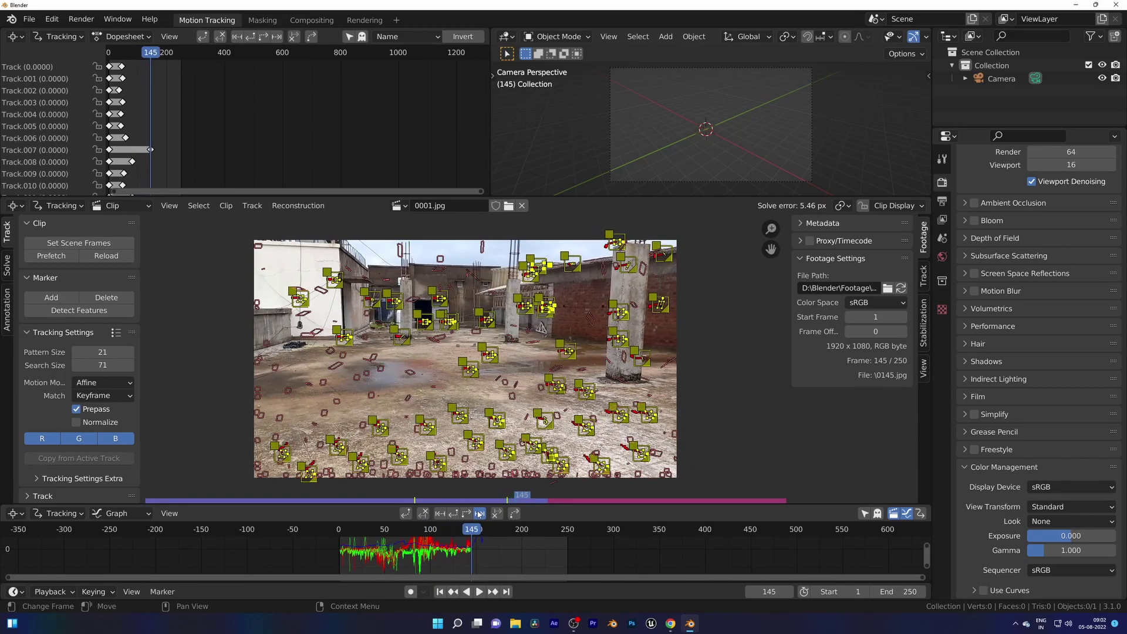
# Step back to frame 156, detect a fresh set of features and track them forward through the clip
pyautogui.click(442, 514)
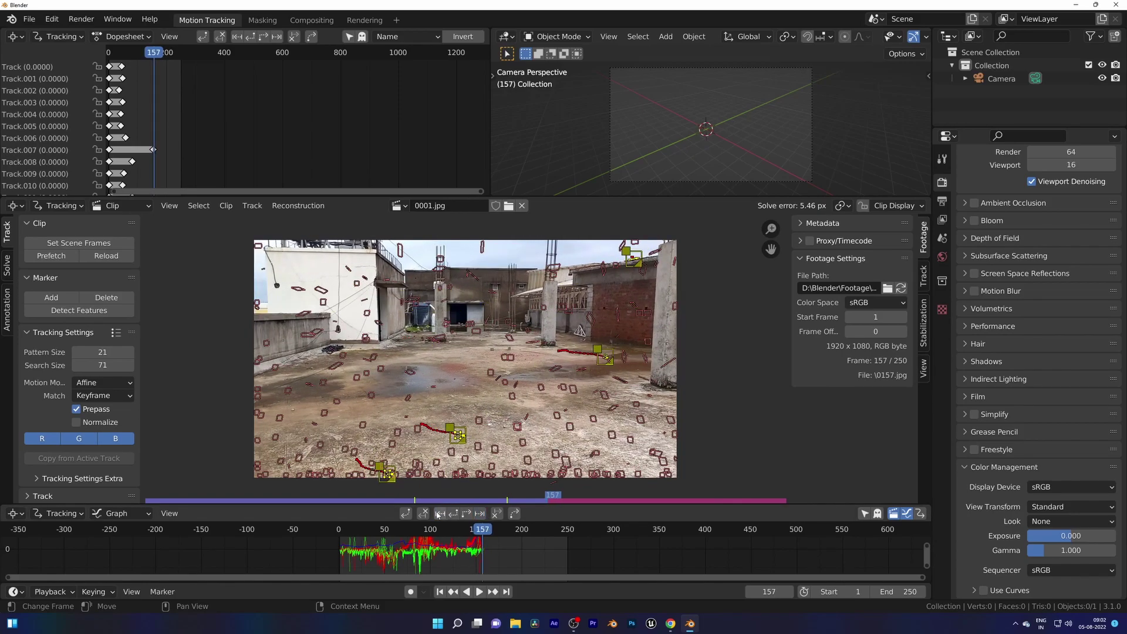
pyautogui.click(79, 310)
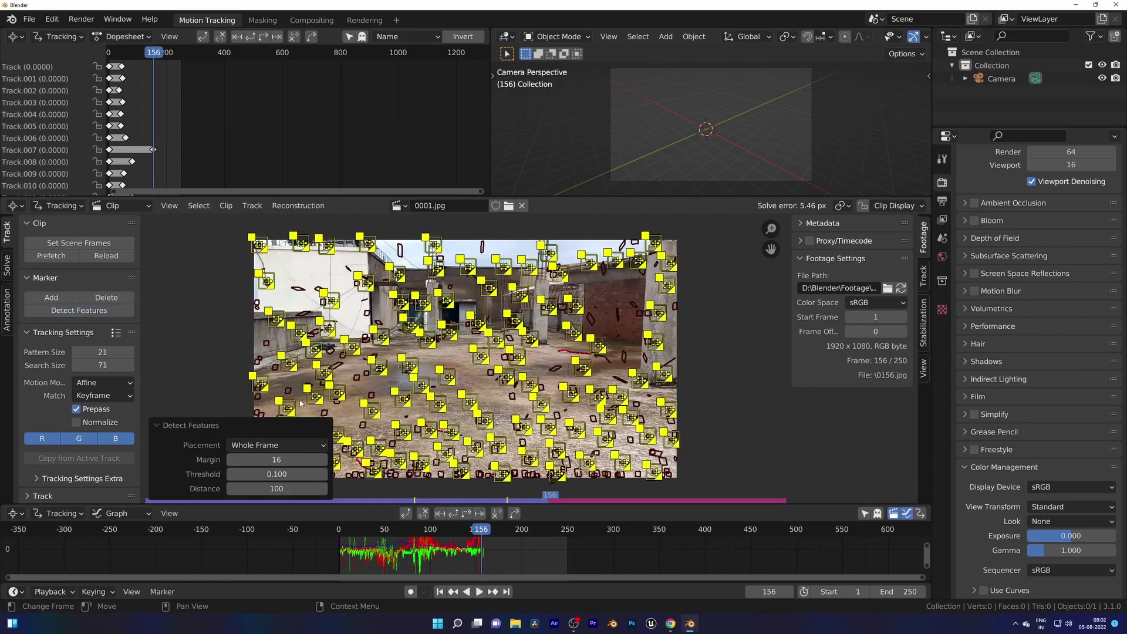
pyautogui.click(458, 515)
pyautogui.hotkey('ctrl', 'z')
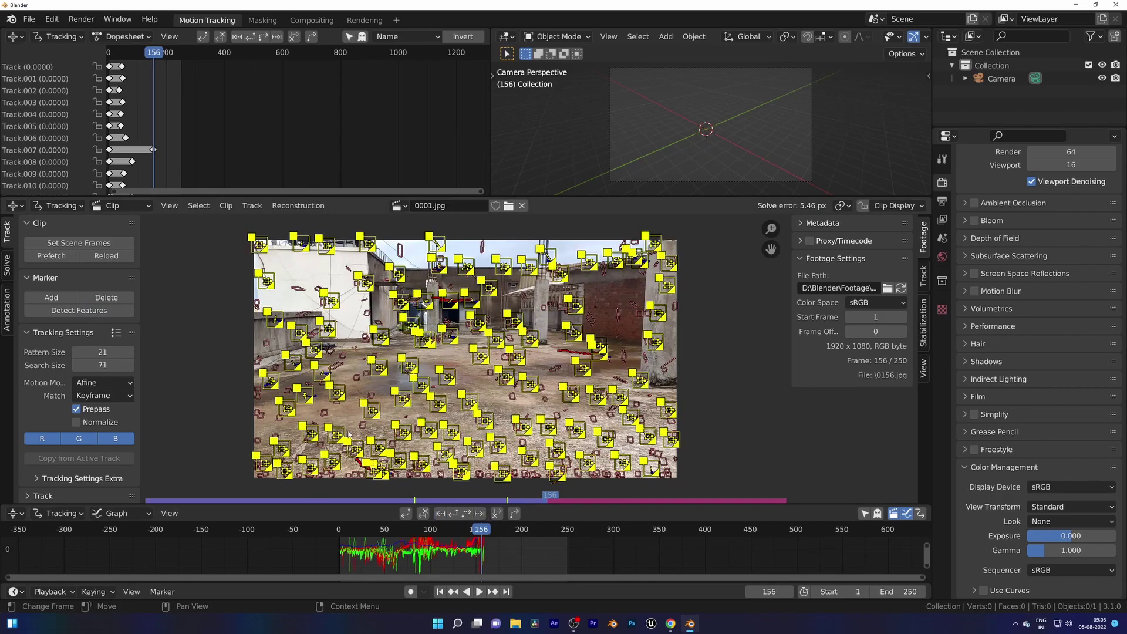
pyautogui.click(479, 513)
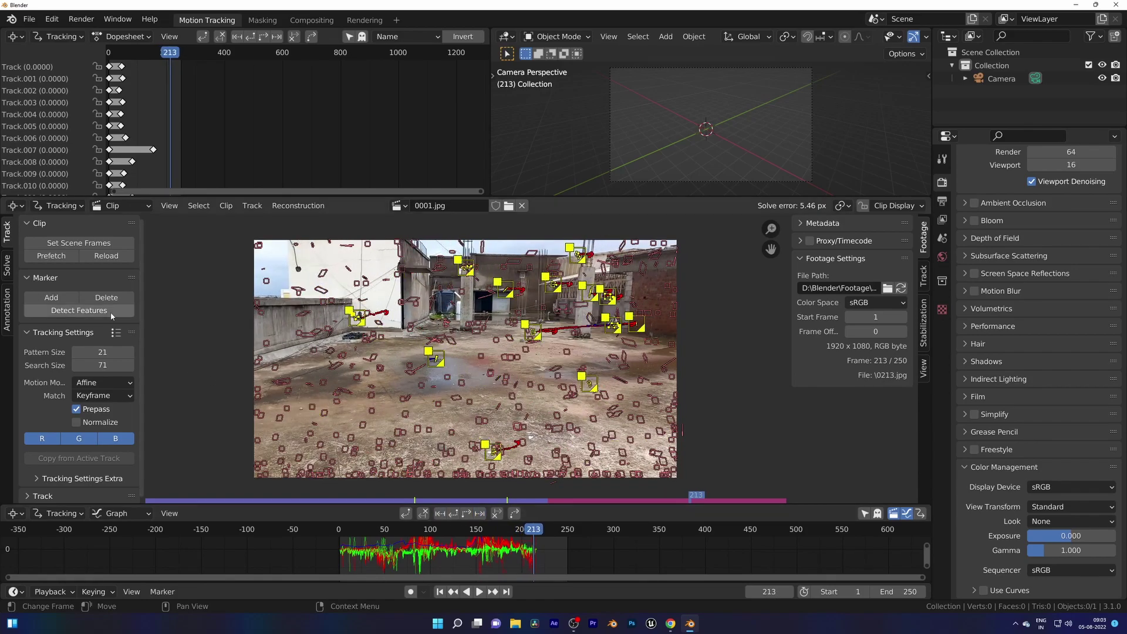
# Keep detecting new features and tracking them forward to the end of the clip, finishing on frame 250
pyautogui.click(111, 312)
pyautogui.click(482, 514)
pyautogui.click(125, 312)
pyautogui.click(483, 515)
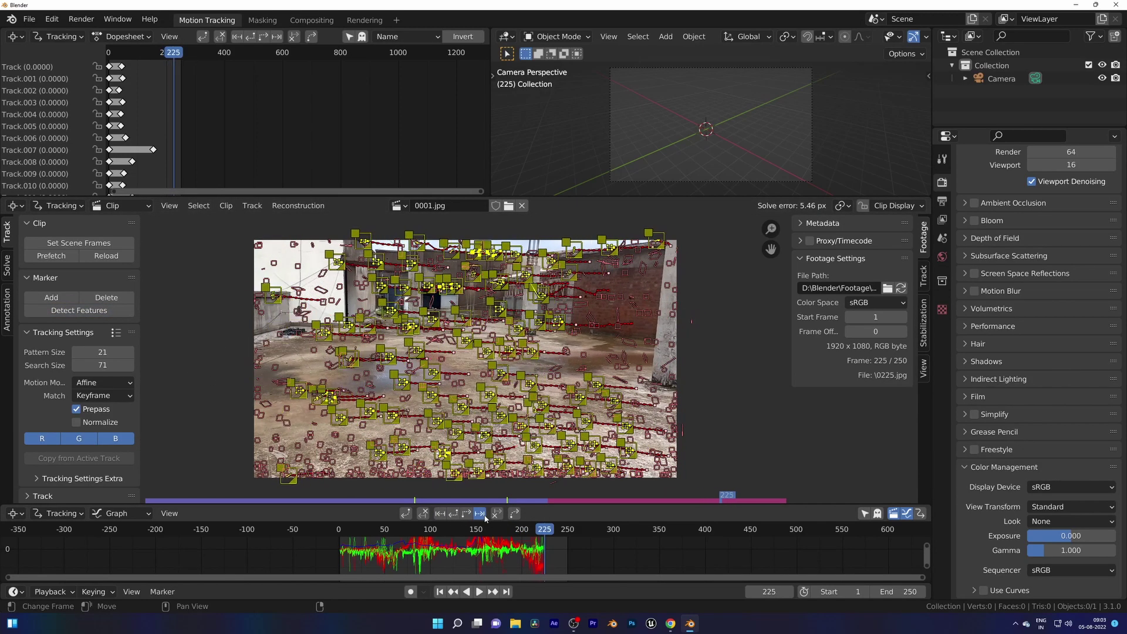
pyautogui.click(78, 310)
pyautogui.click(480, 514)
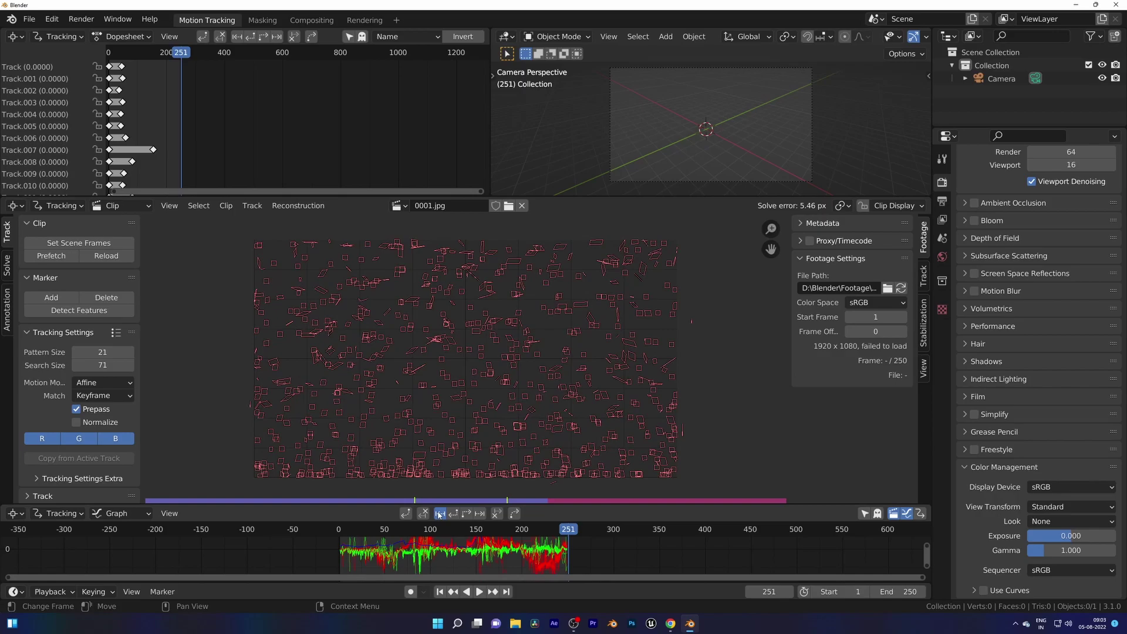
pyautogui.press('Left')
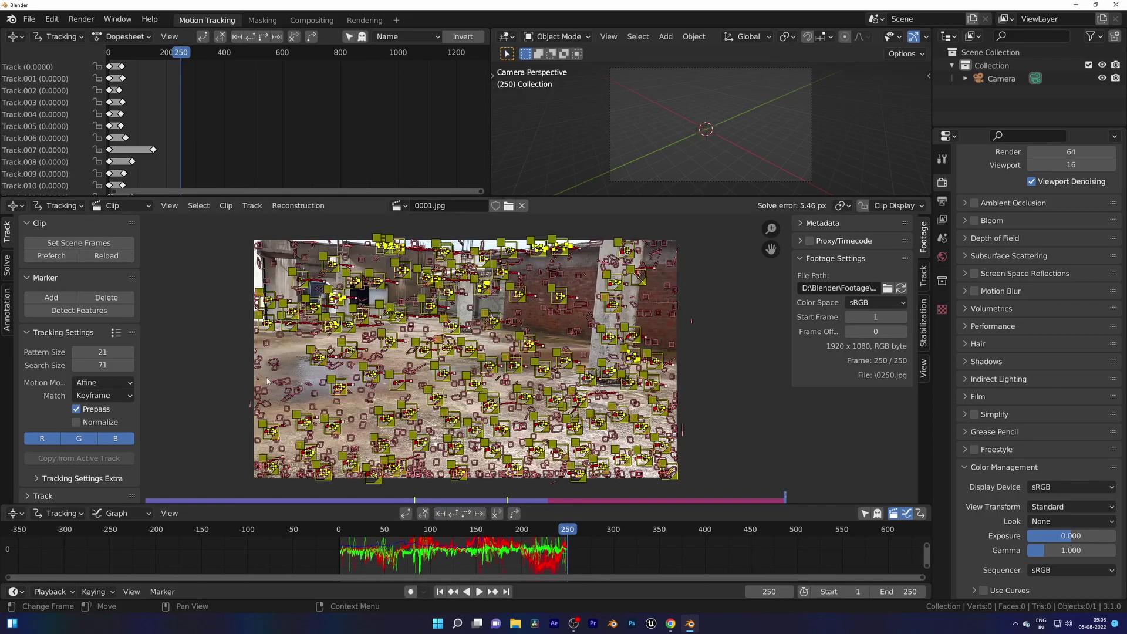
# Solve the camera motion, enable refining of focal length, optical center and radial distortion, set Keyframe B to 138, and solve again
pyautogui.click(9, 271)
pyautogui.click(81, 385)
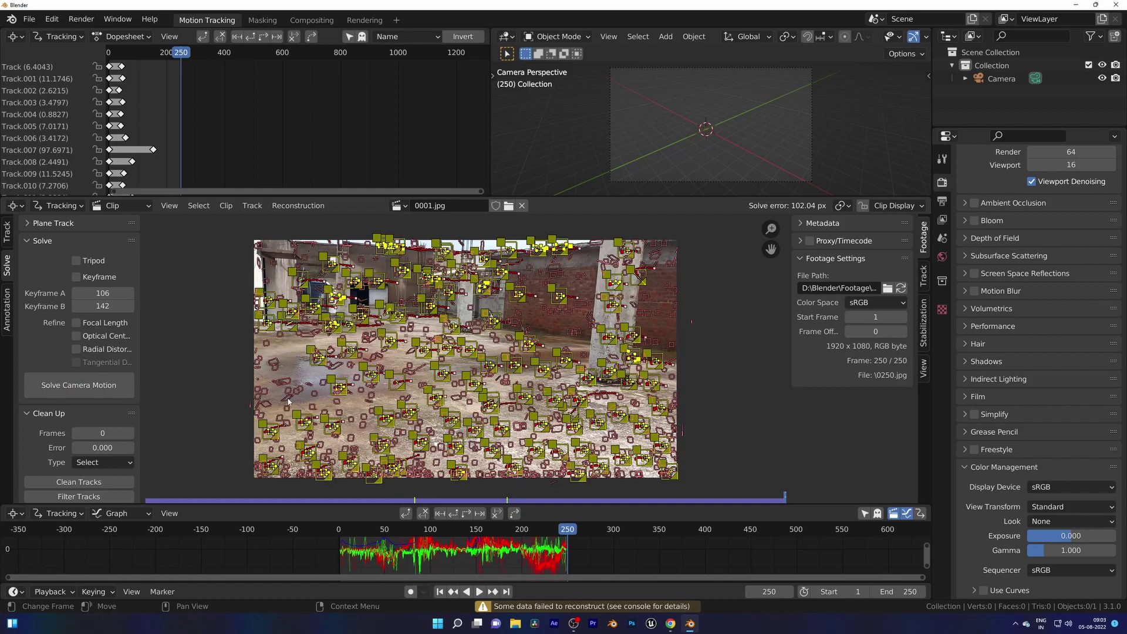
pyautogui.click(76, 322)
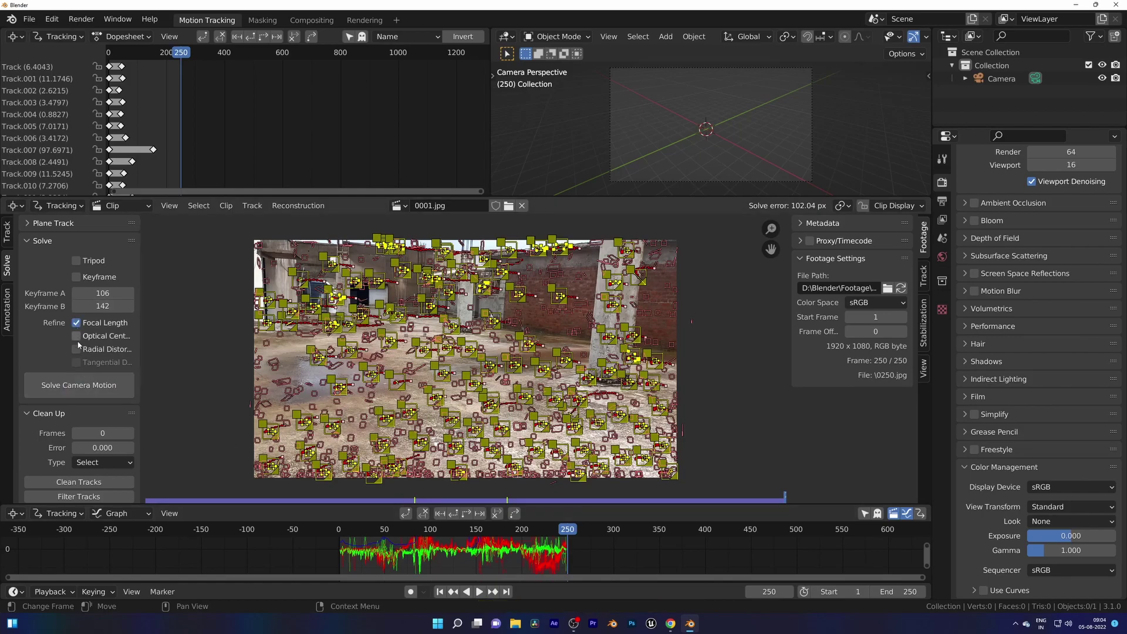
pyautogui.click(436, 536)
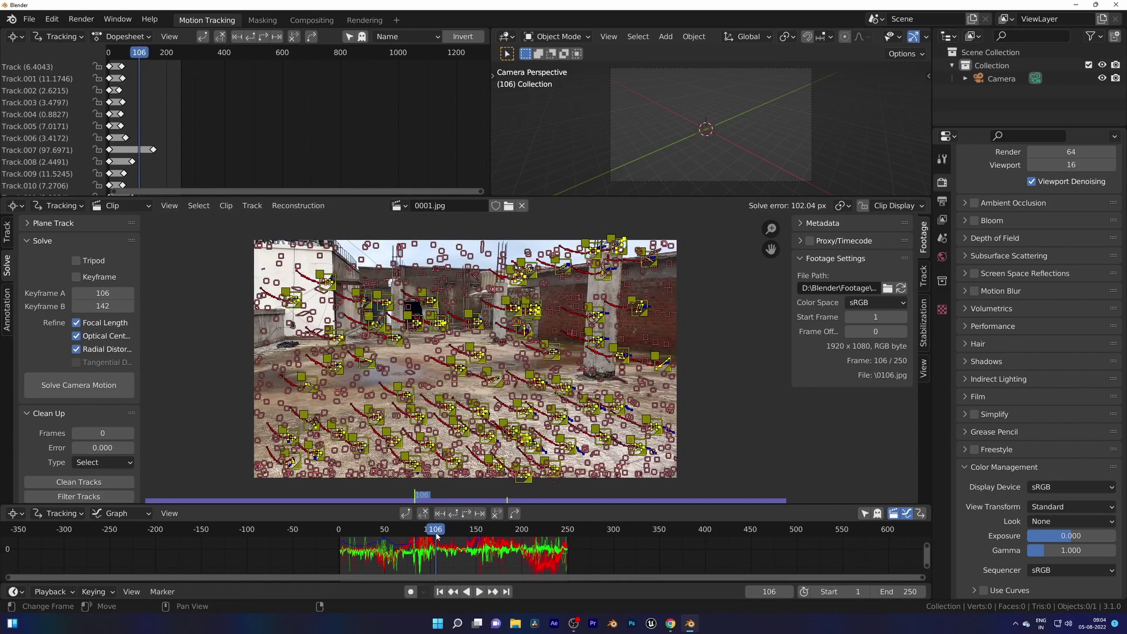
pyautogui.moveTo(436, 537); pyautogui.dragTo(467, 539)
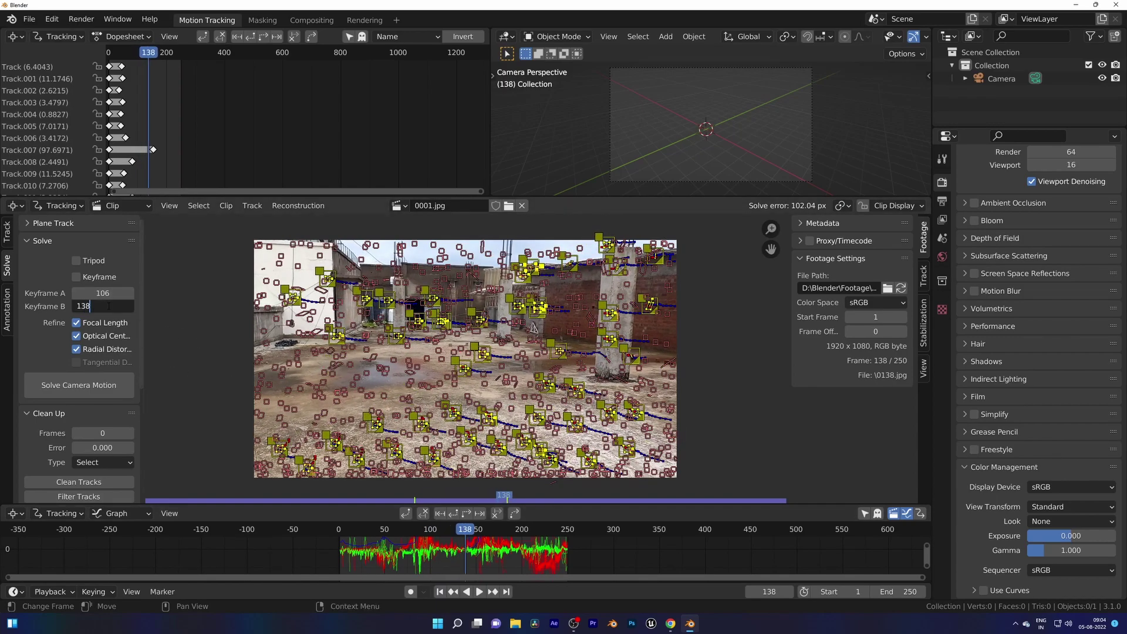
pyautogui.click(79, 385)
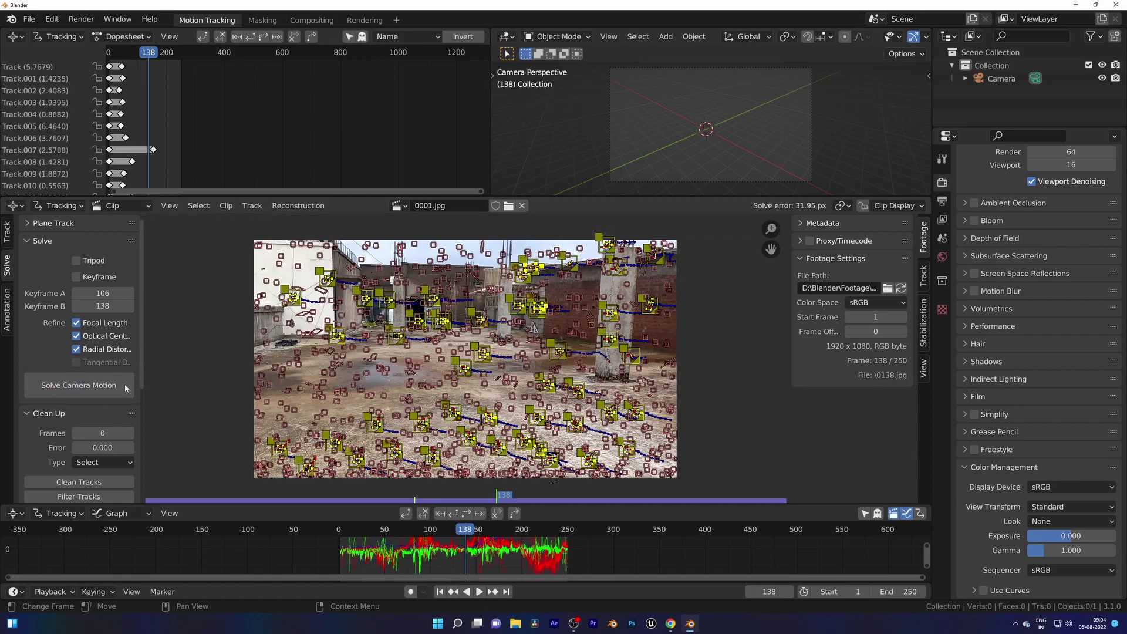
# Delete the tracks selected by Clean Tracks with a reprojection error limit of 10 and re-solve the camera motion
pyautogui.click(102, 463)
pyautogui.click(94, 469)
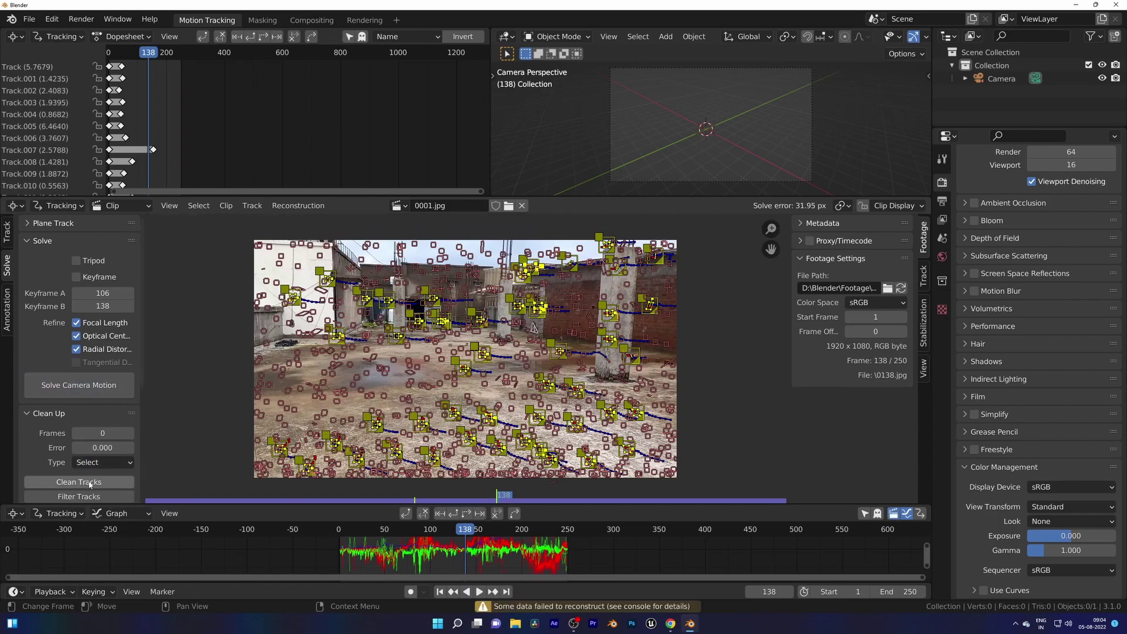
pyautogui.click(79, 482)
pyautogui.click(276, 474)
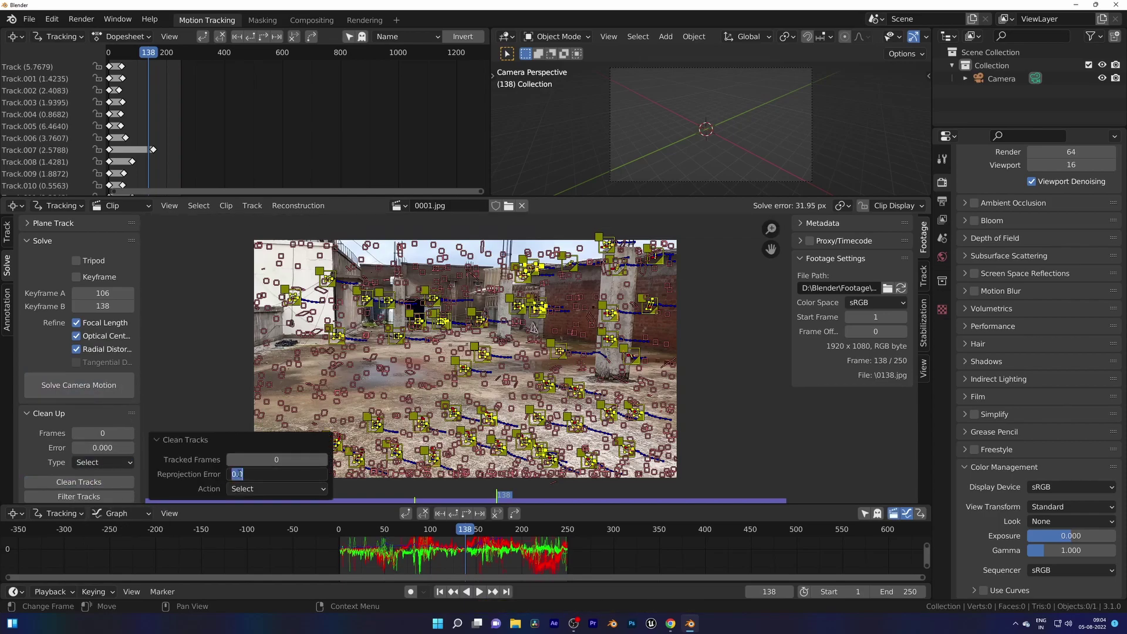
pyautogui.write('10')
pyautogui.press('Return')
pyautogui.click(78, 482)
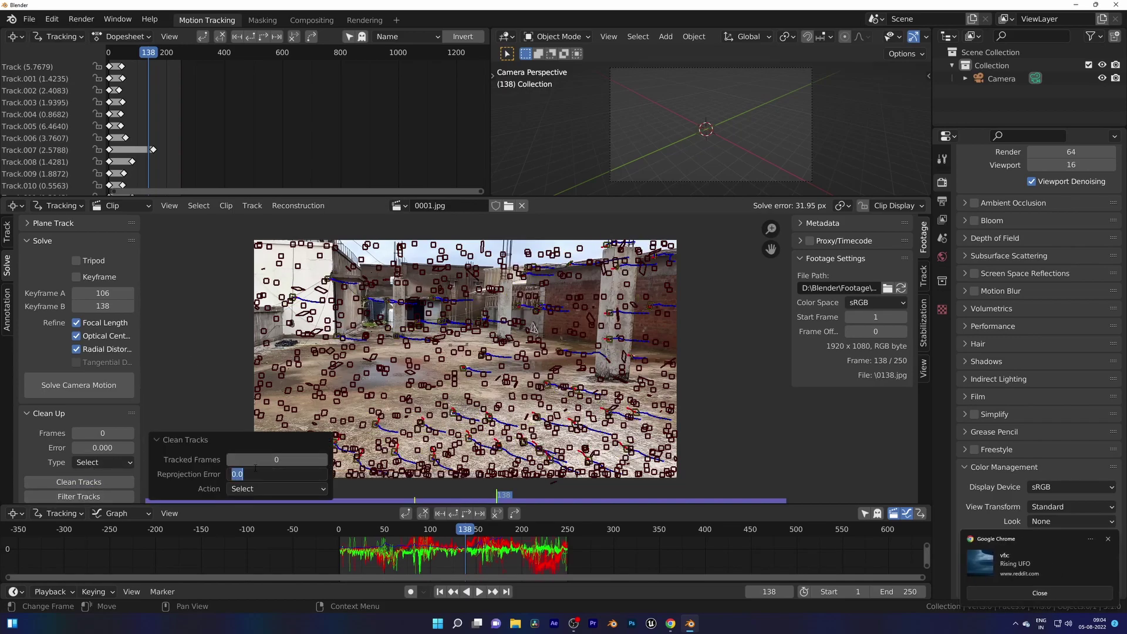
pyautogui.press('Return')
pyautogui.press('Delete')
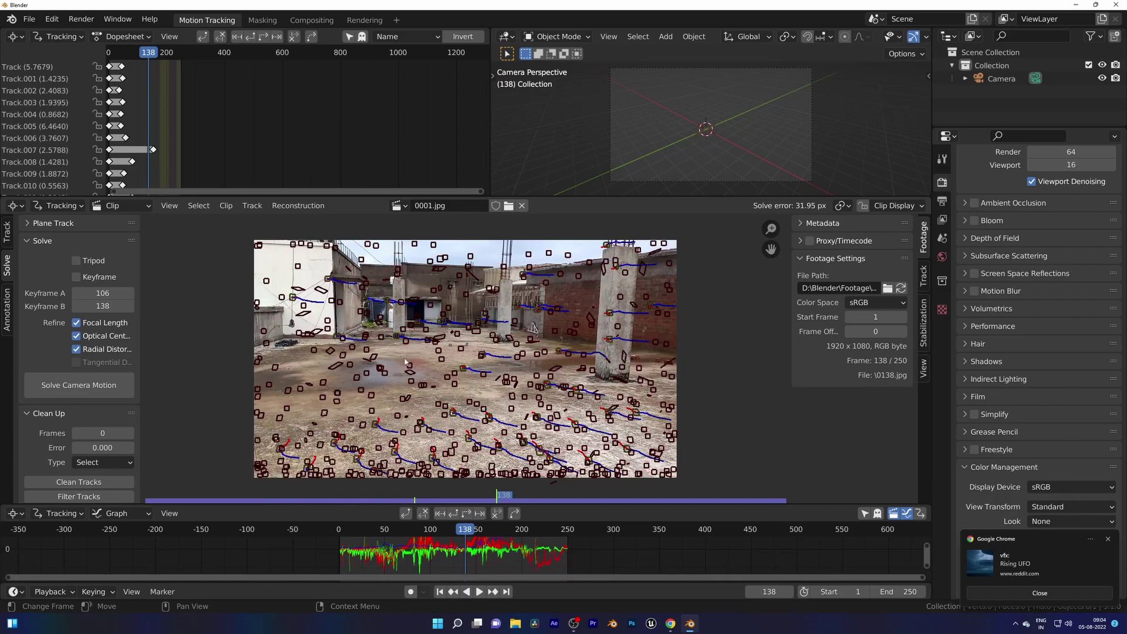
pyautogui.click(131, 386)
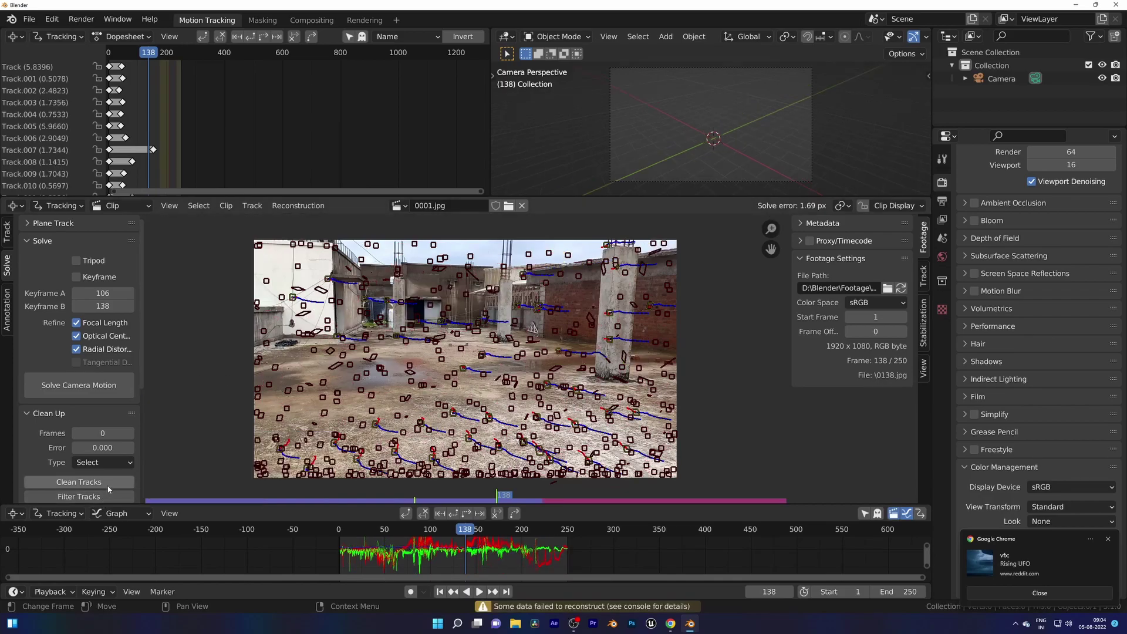
# Delete the tracks selected by Clean Tracks with a reprojection error limit of 5 and re-solve the camera motion
pyautogui.click(78, 482)
pyautogui.click(246, 474)
pyautogui.write('7')
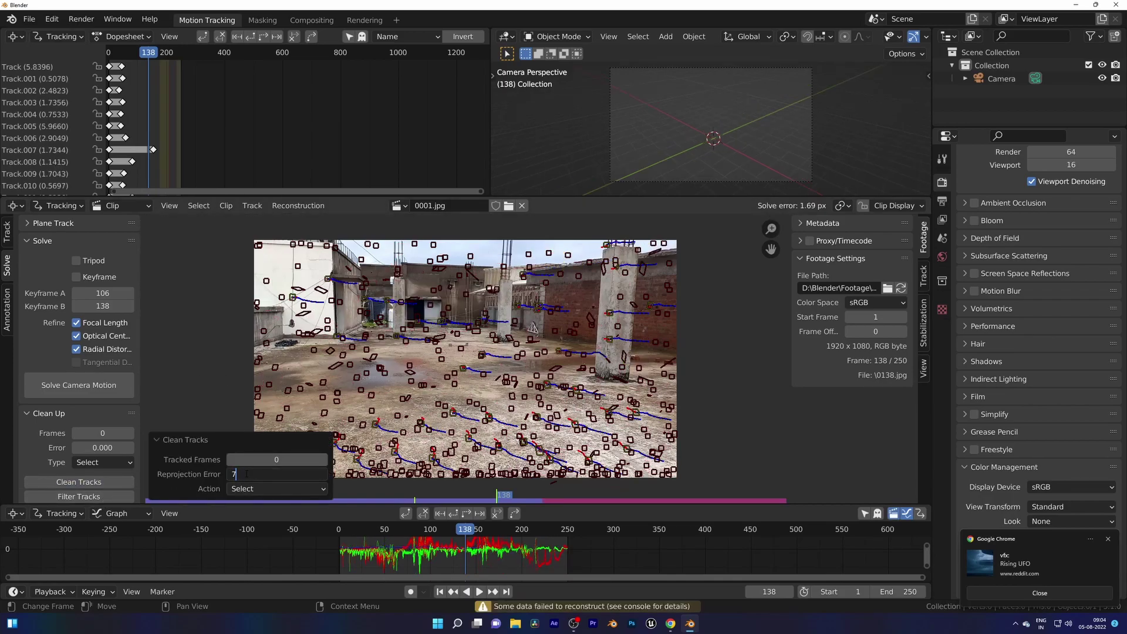
pyautogui.press('BackSpace')
pyautogui.write('5')
pyautogui.press('Return')
pyautogui.press('Delete')
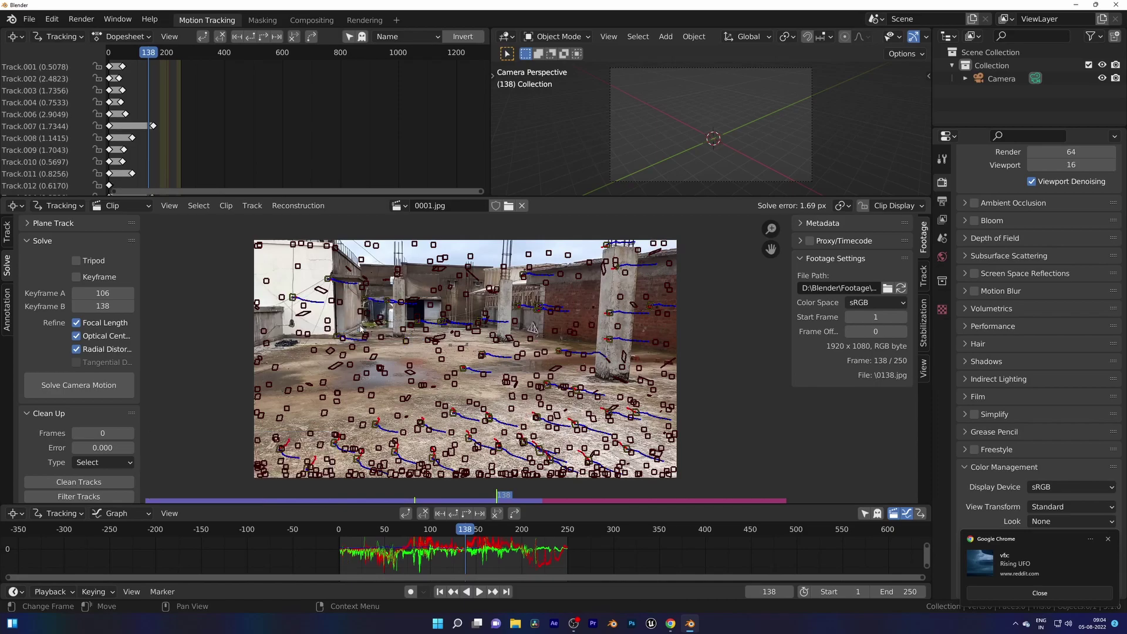
pyautogui.click(123, 386)
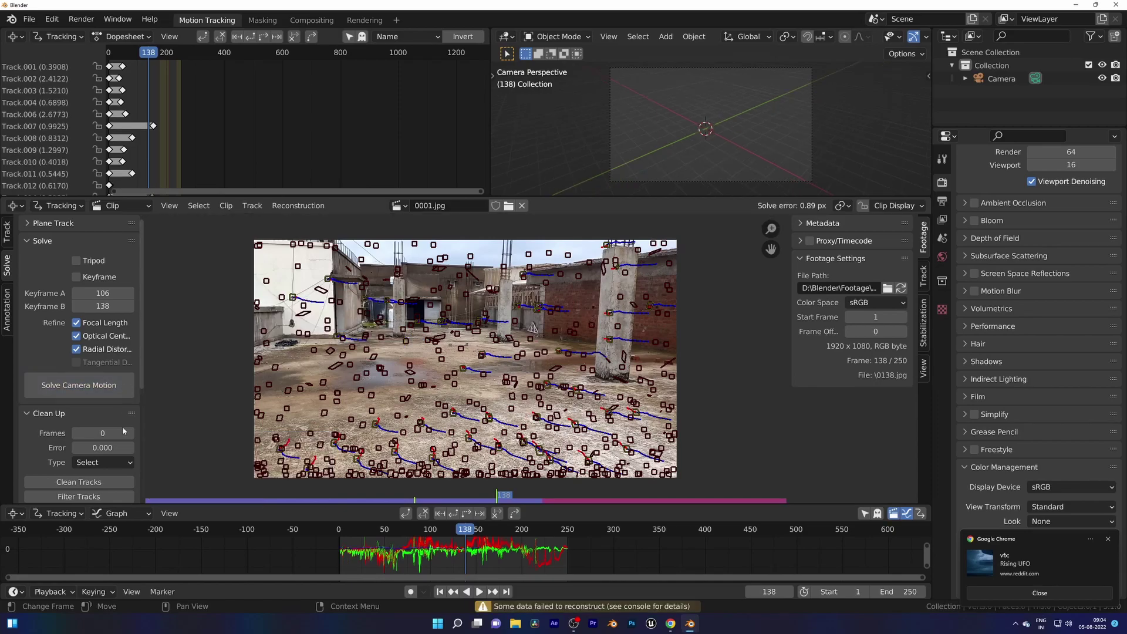
# Delete the tracks selected by Clean Tracks with a reprojection error limit of 3 and re-solve the camera motion
pyautogui.click(79, 482)
pyautogui.click(253, 474)
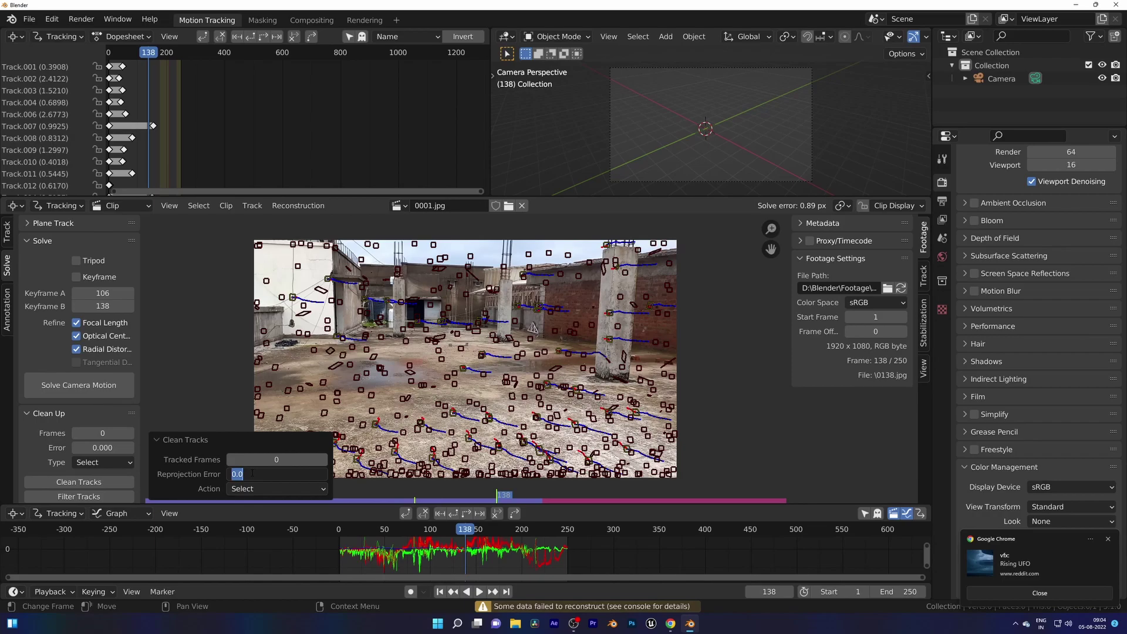
pyautogui.write('3')
pyautogui.press('Return')
pyautogui.press('x')
pyautogui.click(500, 318)
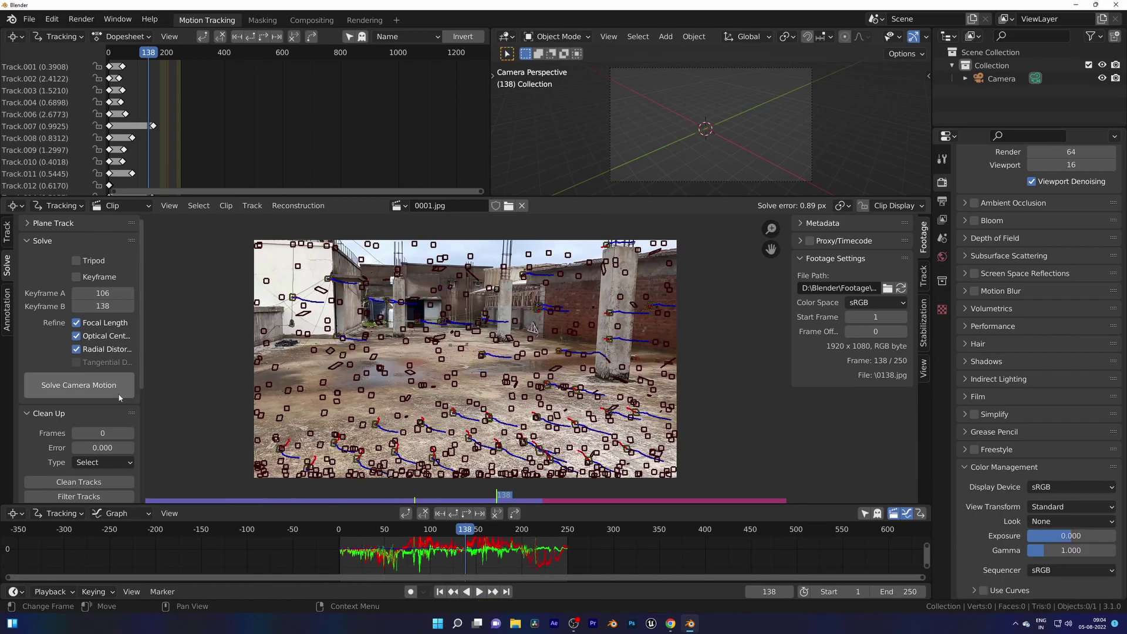
pyautogui.click(118, 395)
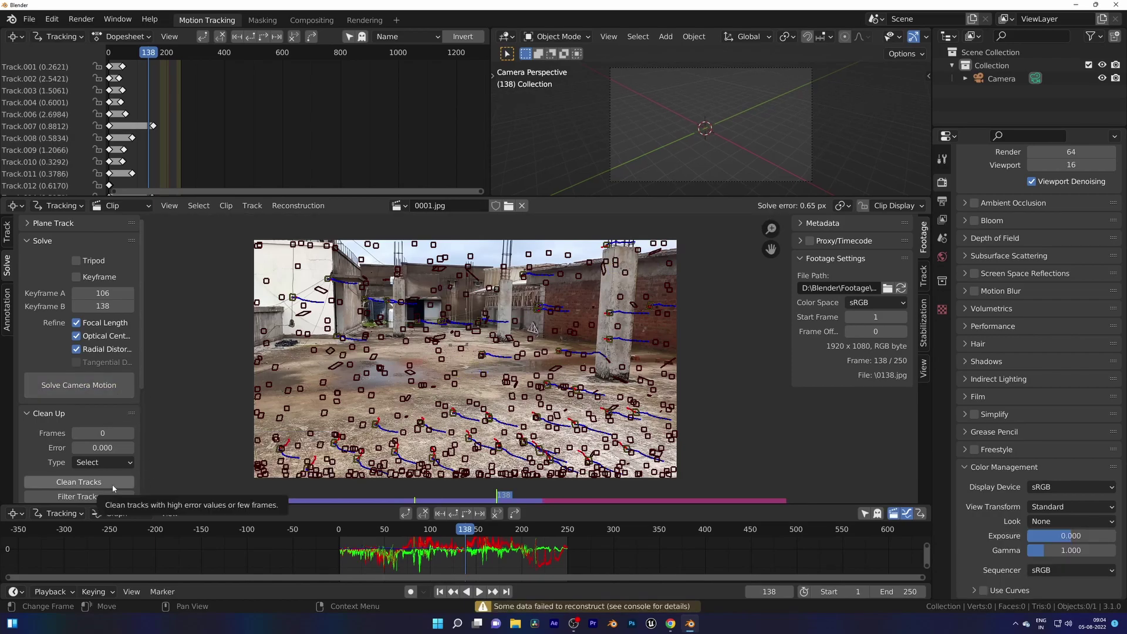
# Delete the high-error tracks selected by Clean Tracks with a reprojection error limit and re-solve the camera motion
pyautogui.scroll(-4, 113, 488)
pyautogui.click(78, 376)
pyautogui.click(277, 472)
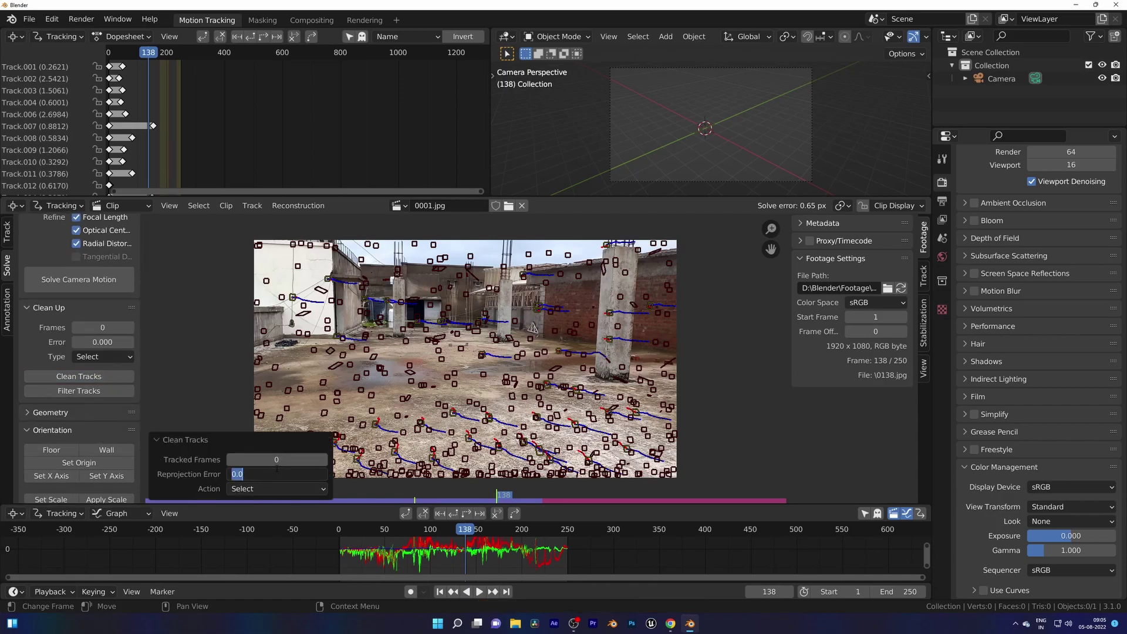
pyautogui.click(78, 279)
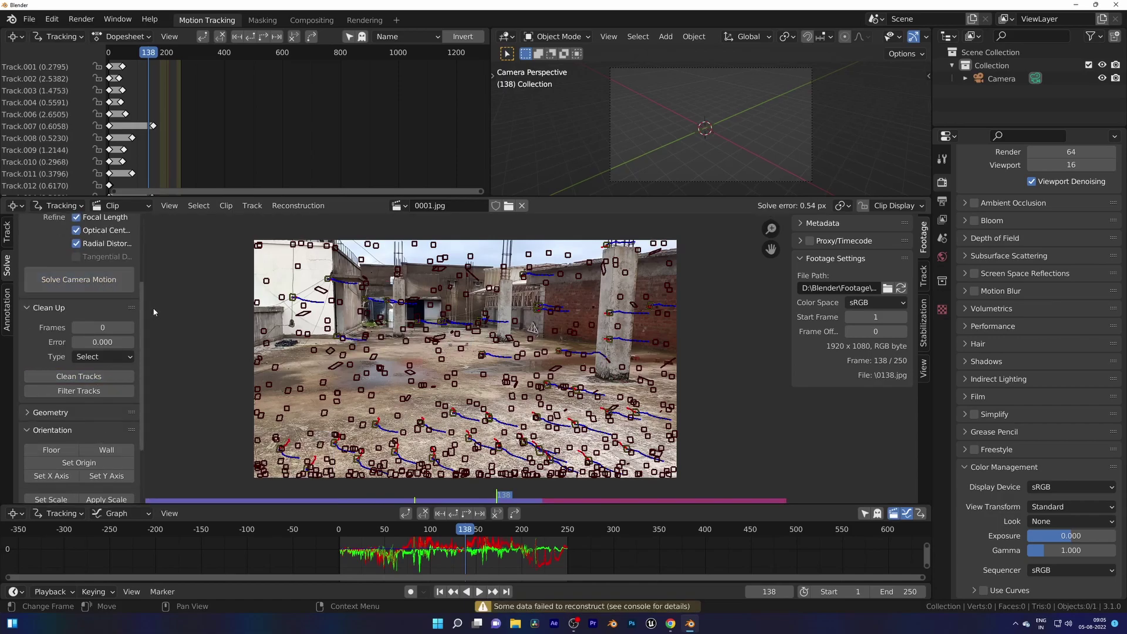
# Delete the tracks selected by Clean Tracks with a reprojection error limit of 2 and re-solve the camera motion
pyautogui.click(89, 379)
pyautogui.click(273, 475)
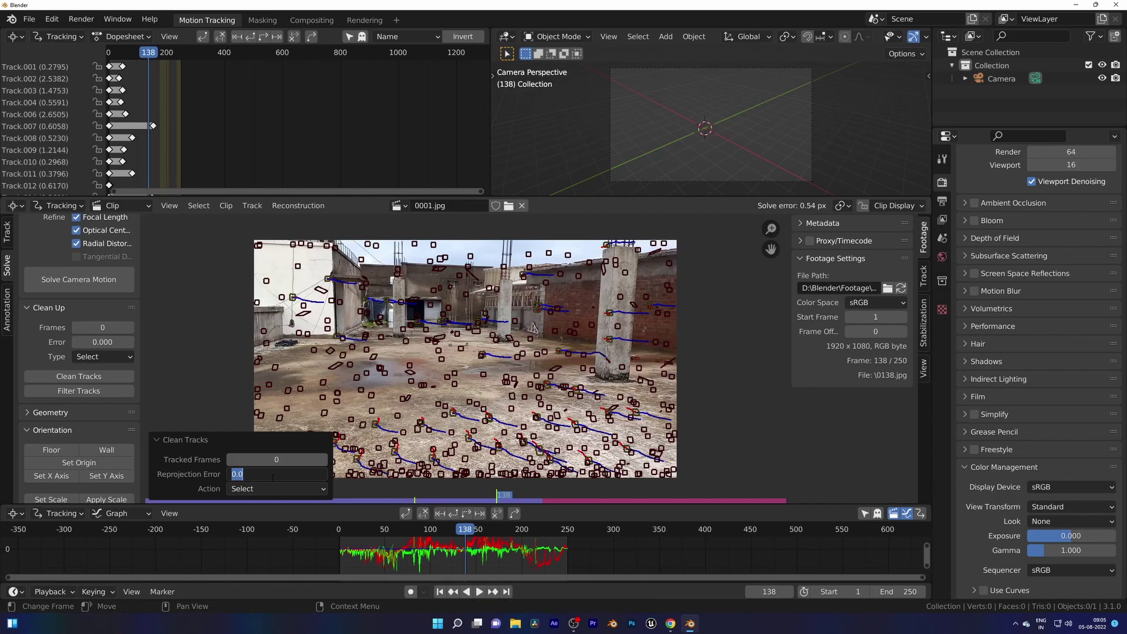
pyautogui.write('2')
pyautogui.press('Return')
pyautogui.click(95, 280)
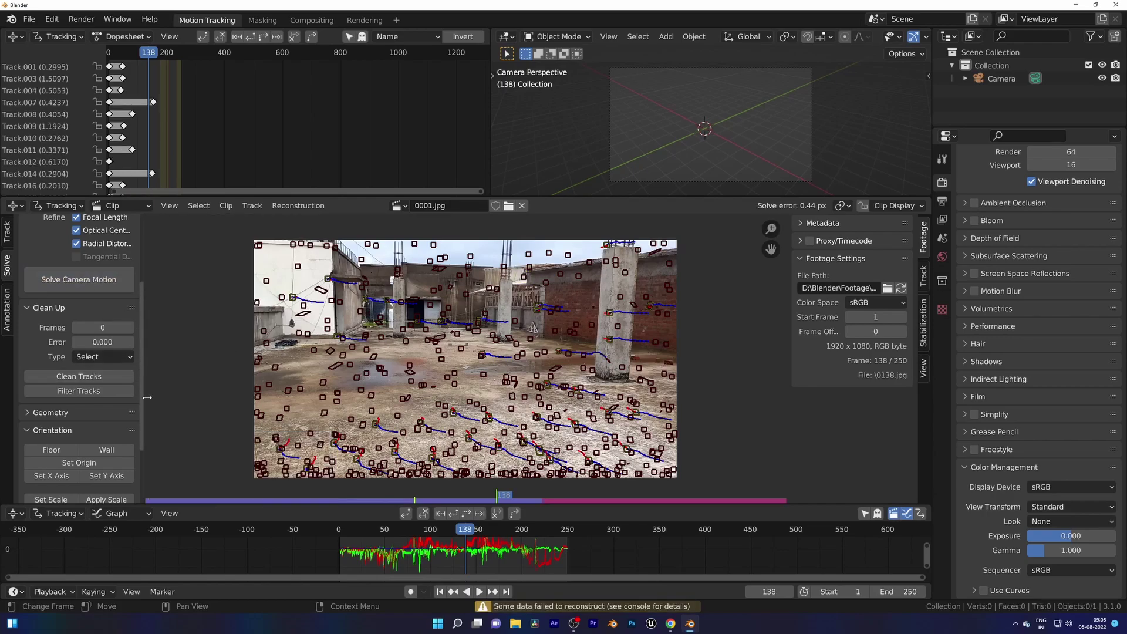
# Set up the tracking scene from the solved camera and go to frame 104 of the footage
pyautogui.scroll(-3, 82, 381)
pyautogui.click(89, 490)
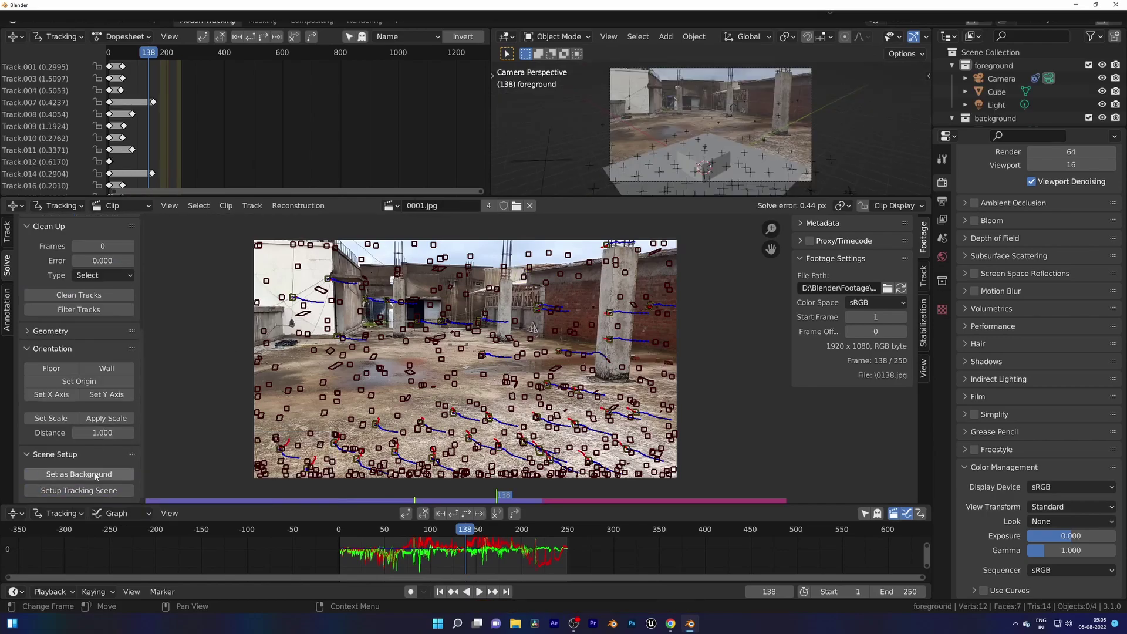
pyautogui.moveTo(492, 499); pyautogui.dragTo(418, 427)
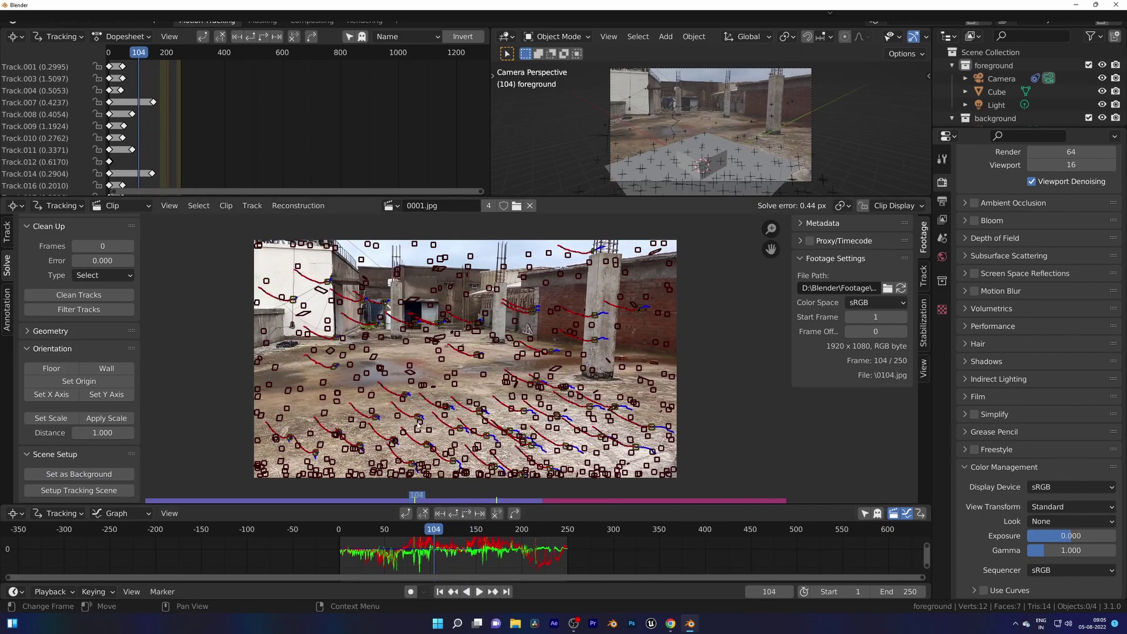
# Set the scene origin on a ground track and define the floor plane from three ground tracks
pyautogui.click(440, 403)
pyautogui.click(79, 381)
pyautogui.click(395, 389)
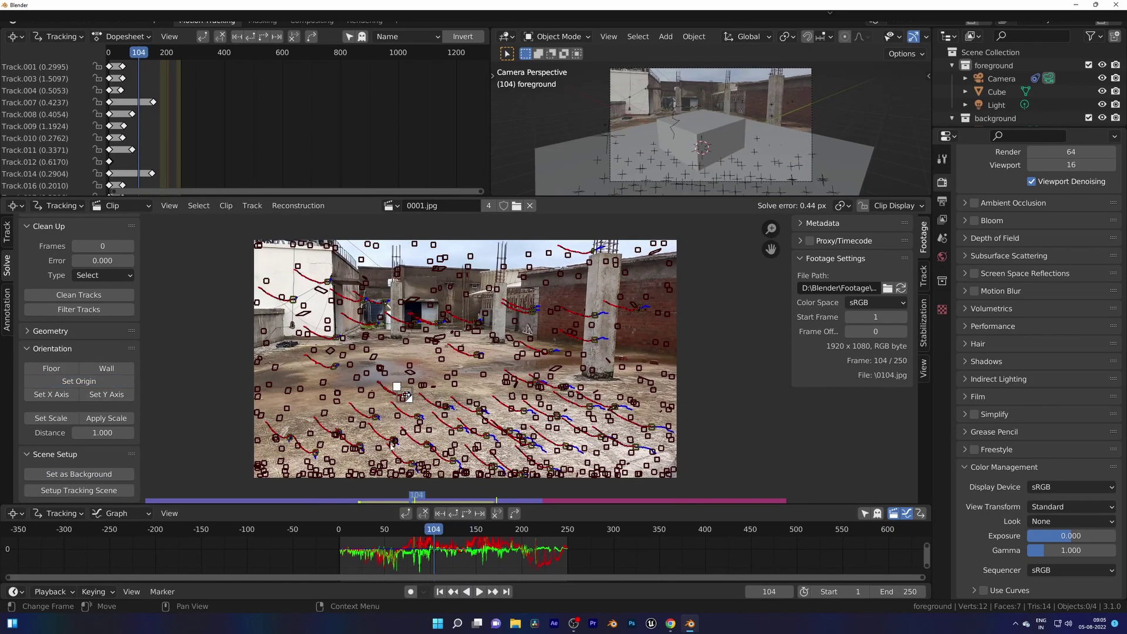
pyautogui.click(73, 375)
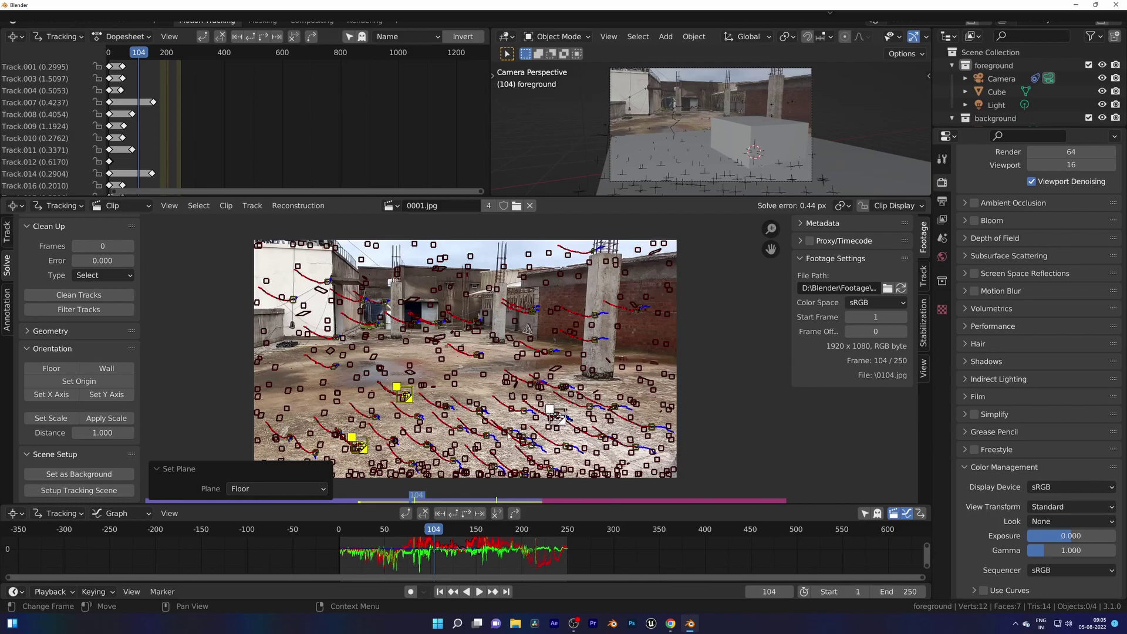
# Orient the scene by assigning the X axis to one ground track and the Y axis to another
pyautogui.click(440, 404)
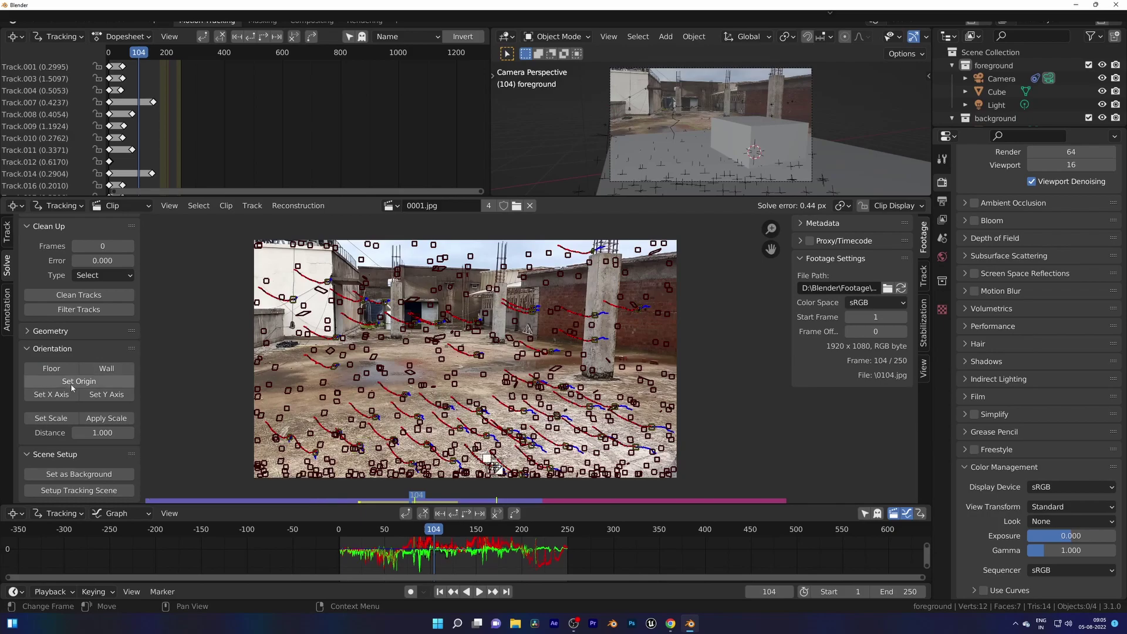
pyautogui.click(53, 393)
pyautogui.click(439, 402)
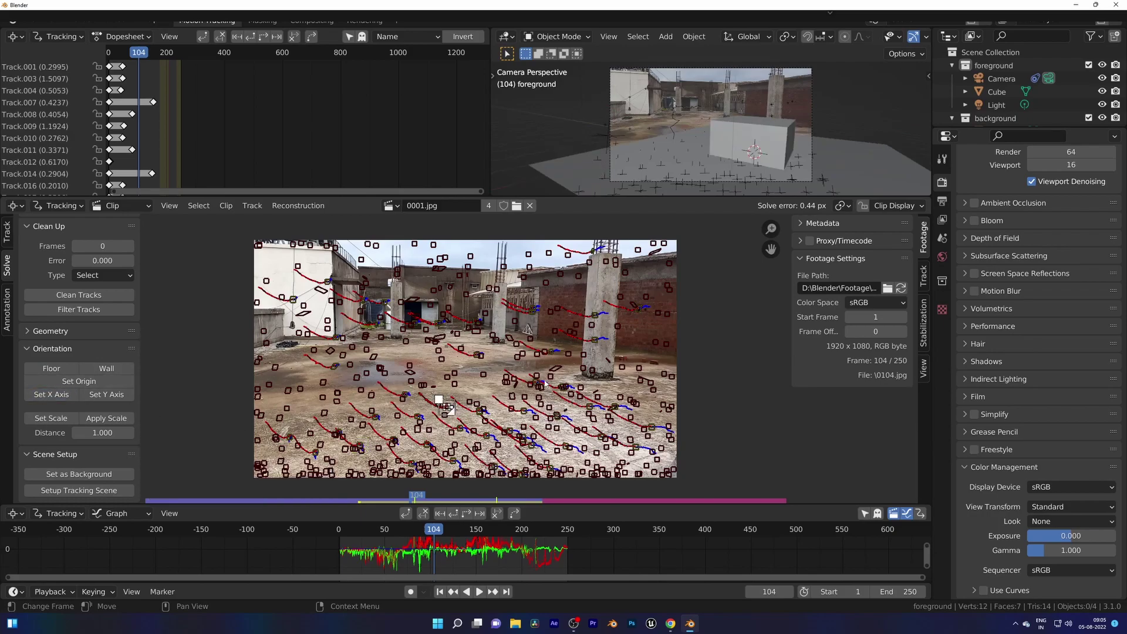
pyautogui.click(110, 396)
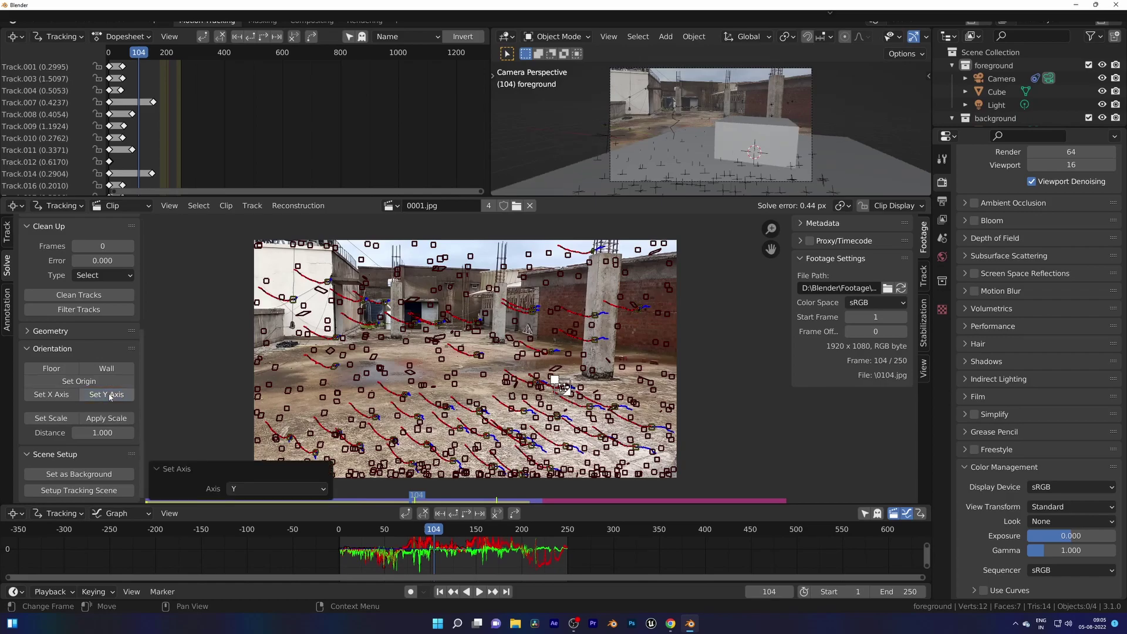
# Refine the scene orientation by reassigning the X and Y axes to other ground tracks, ending with a Y-axis track
pyautogui.click(452, 416)
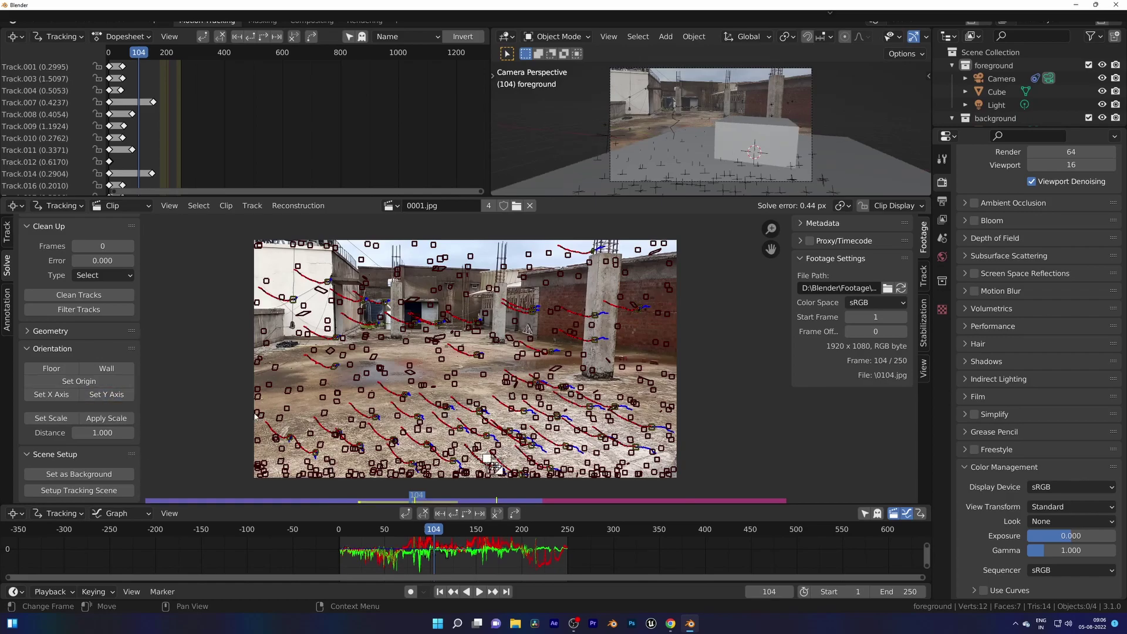
pyautogui.click(69, 394)
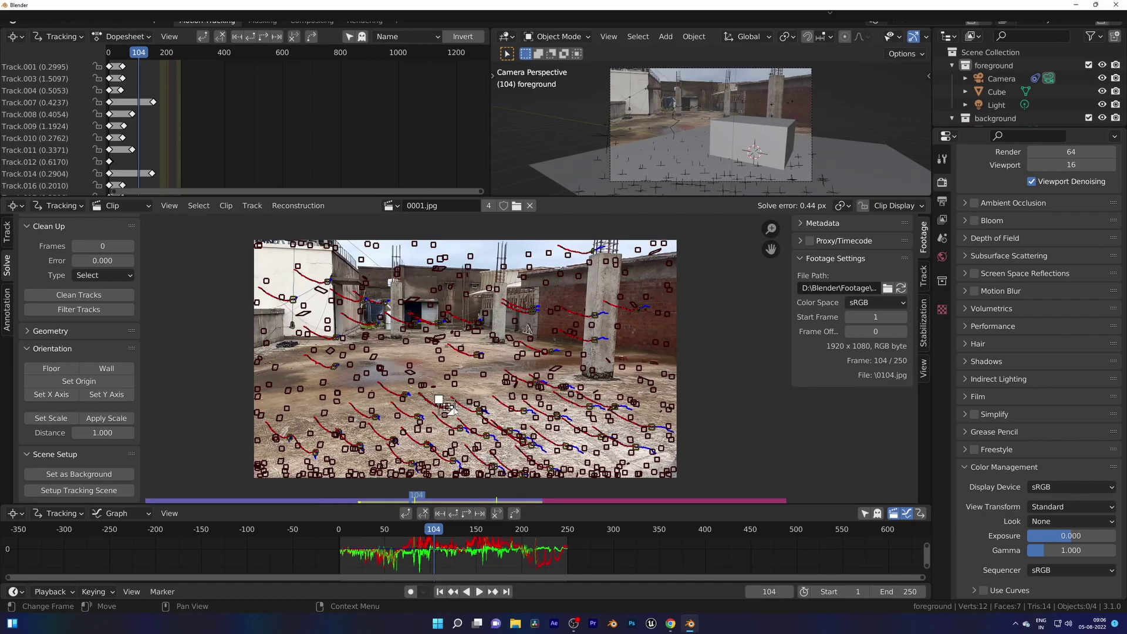
pyautogui.click(100, 396)
pyautogui.click(447, 408)
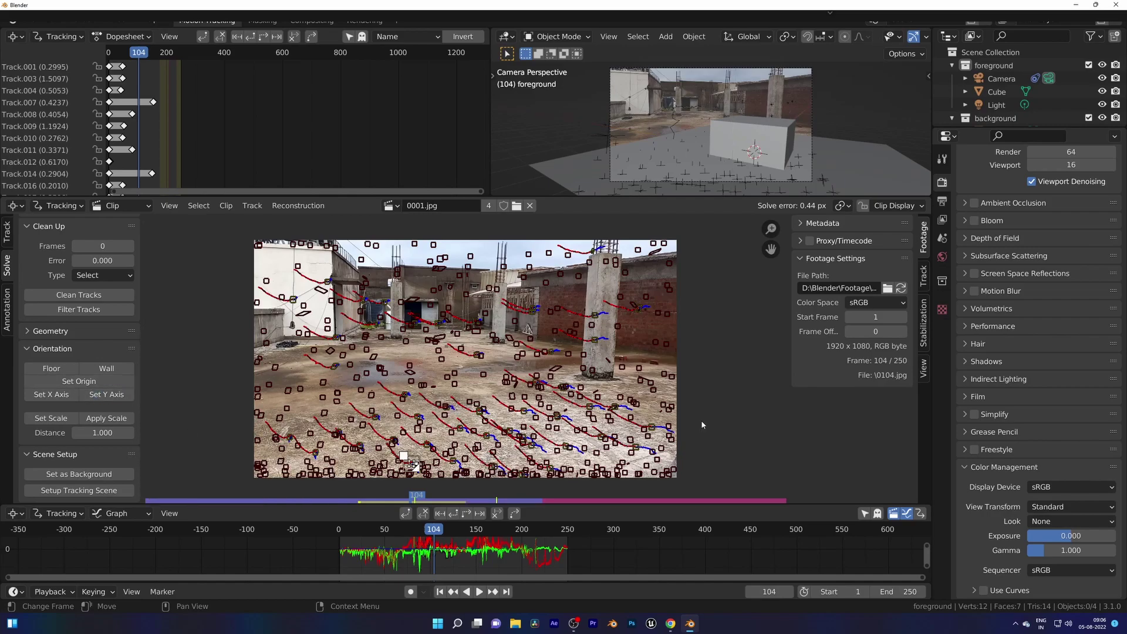
pyautogui.click(375, 418)
pyautogui.click(106, 394)
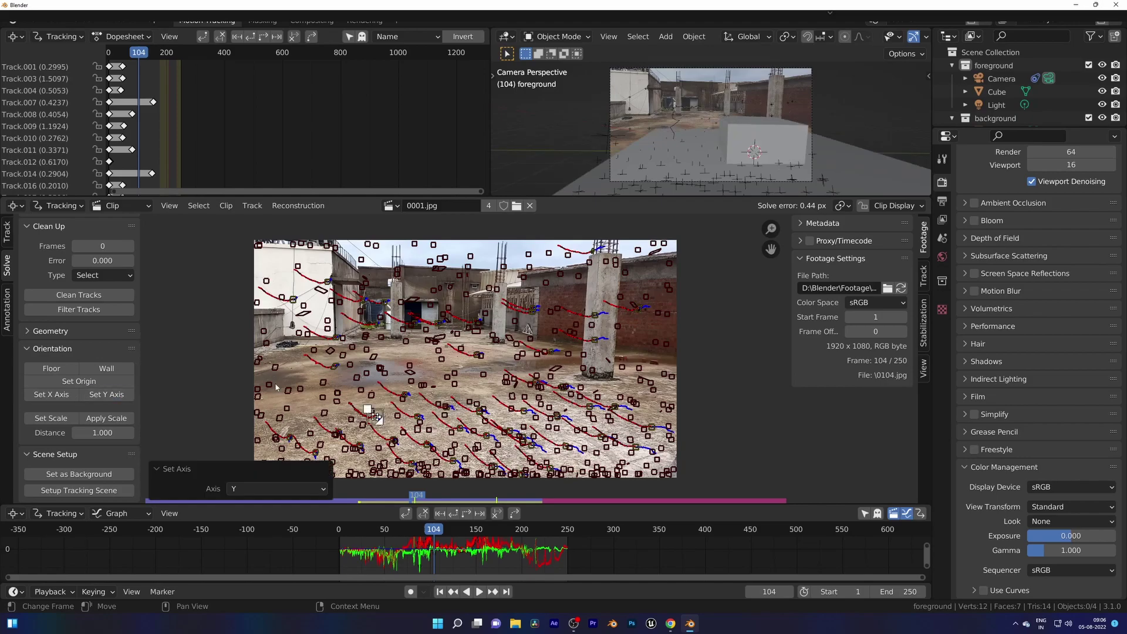
# Add a Layout workspace and move the cube and ground across the floor plane, placing the ground at about X 1.76 m, Y 0.93 m
pyautogui.scroll(1, 413, 430)
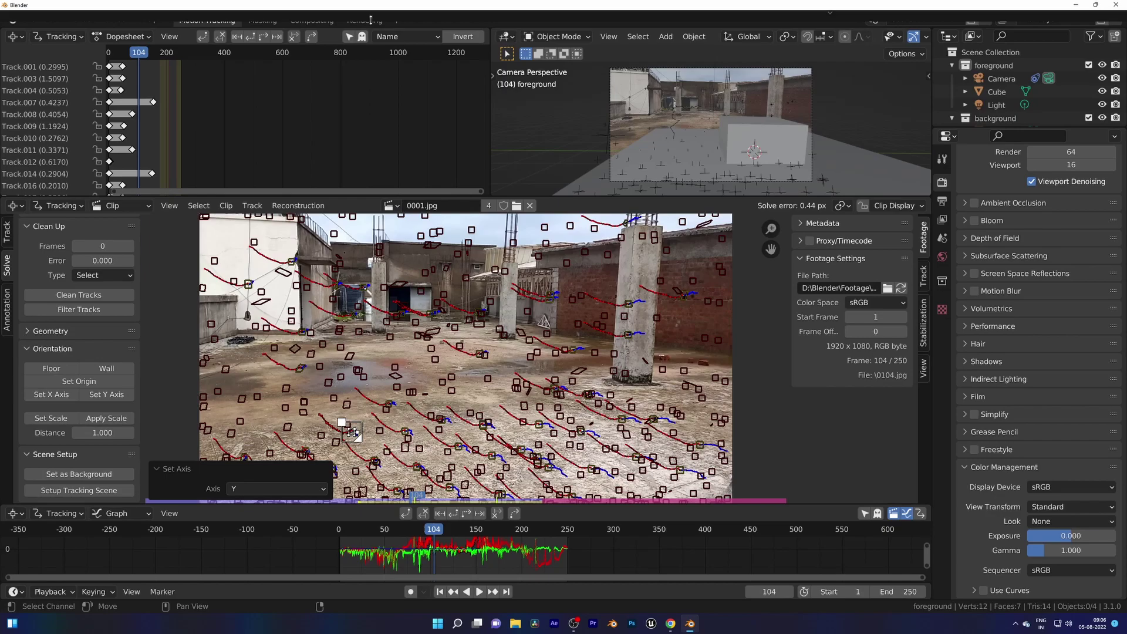
pyautogui.click(397, 19)
pyautogui.click(464, 39)
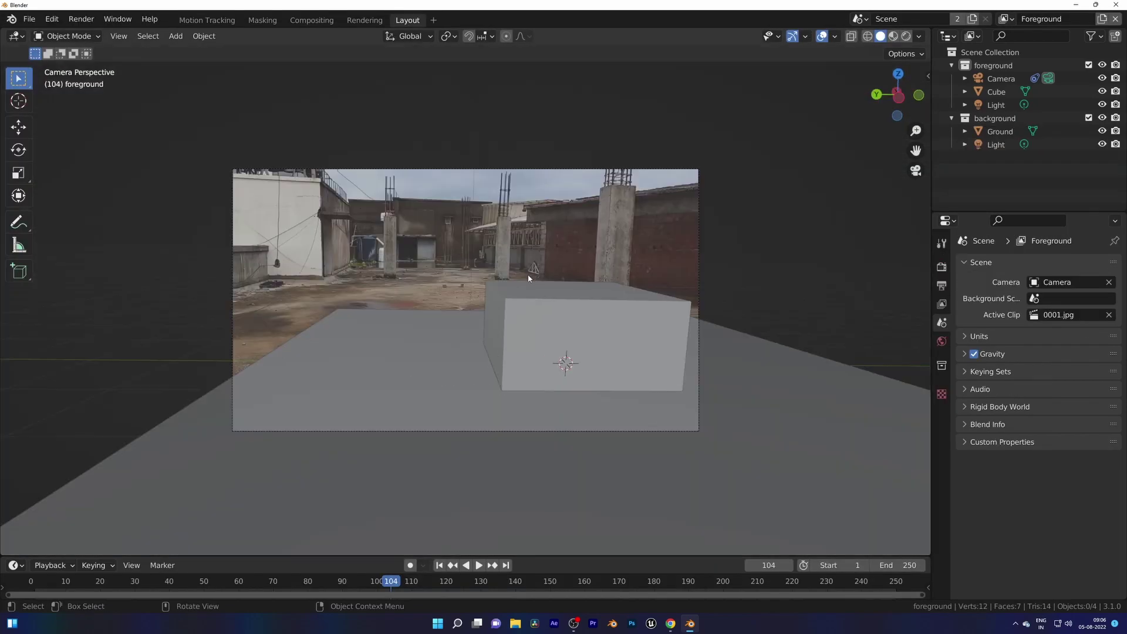
pyautogui.click(520, 334)
pyautogui.keyDown('shift'); pyautogui.click(509, 402); pyautogui.keyUp('shift')
pyautogui.press('g')
pyautogui.hotkey('shift', 'z')
pyautogui.click(465, 315)
# Switch the viewport to rendered shading and change the render engine in the render settings
pyautogui.press('z')
pyautogui.click(468, 242)
pyautogui.click(835, 312)
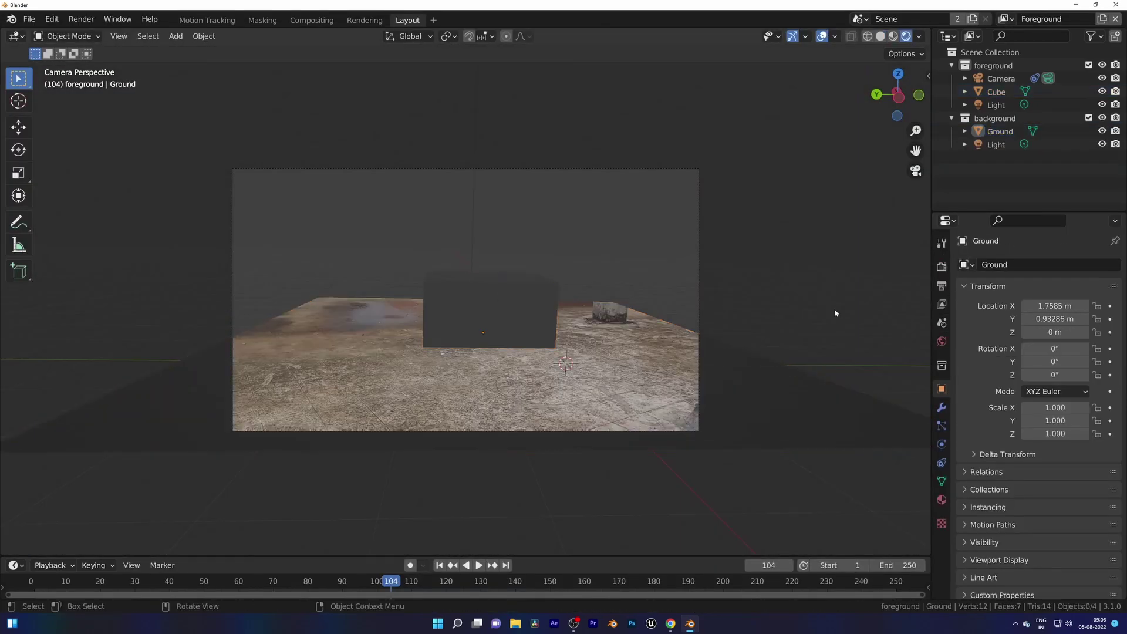
pyautogui.click(942, 266)
pyautogui.click(1073, 264)
pyautogui.click(1073, 306)
pyautogui.click(1073, 297)
pyautogui.click(1073, 323)
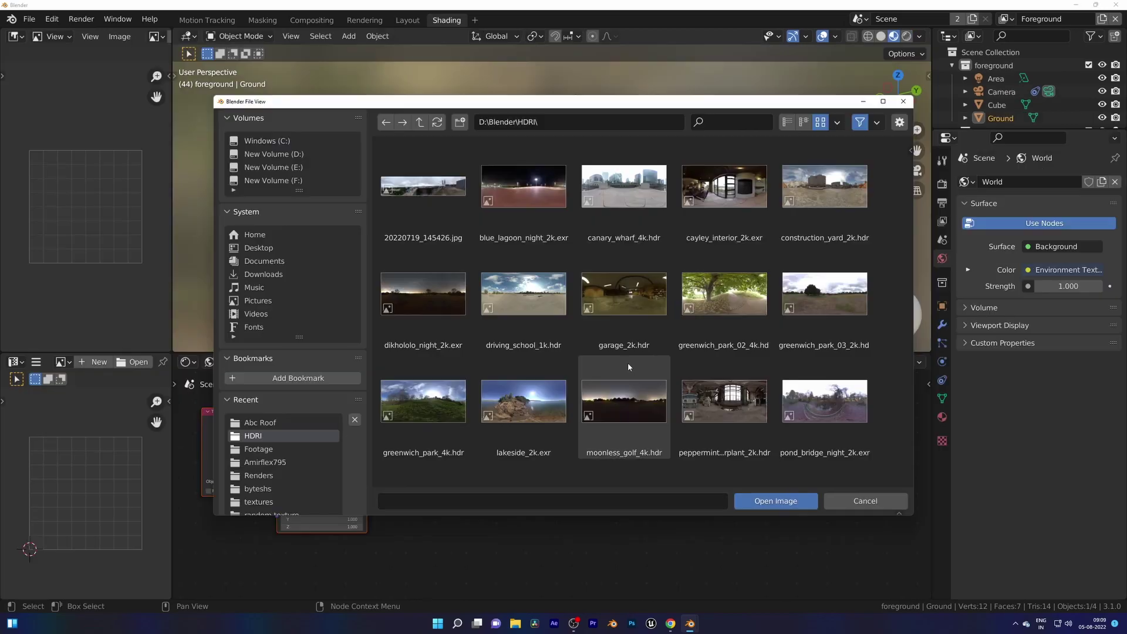
# Load urban_street_02_2k.exr as the world environment texture and set the background strength to 0.5 in the rendered camera view
pyautogui.scroll(-3, 628, 361)
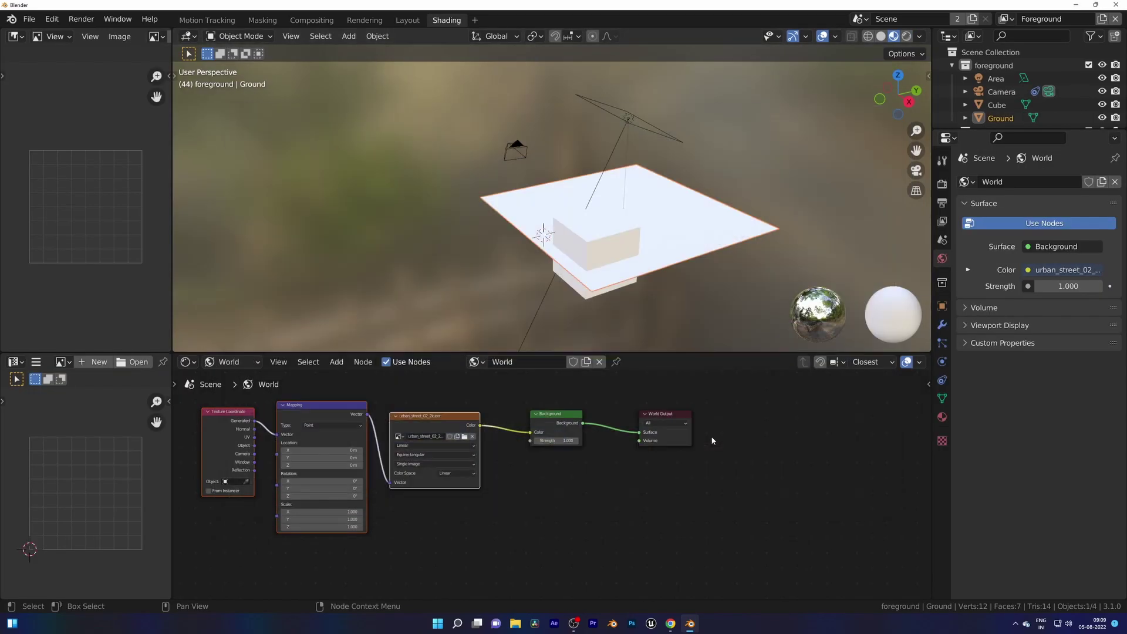
pyautogui.press('KP_0')
pyautogui.press('z')
pyautogui.click(586, 267)
pyautogui.hotkey('alt', 'a')
pyautogui.doubleClick(555, 441)
pyautogui.write('0.5')
pyautogui.press('Return')
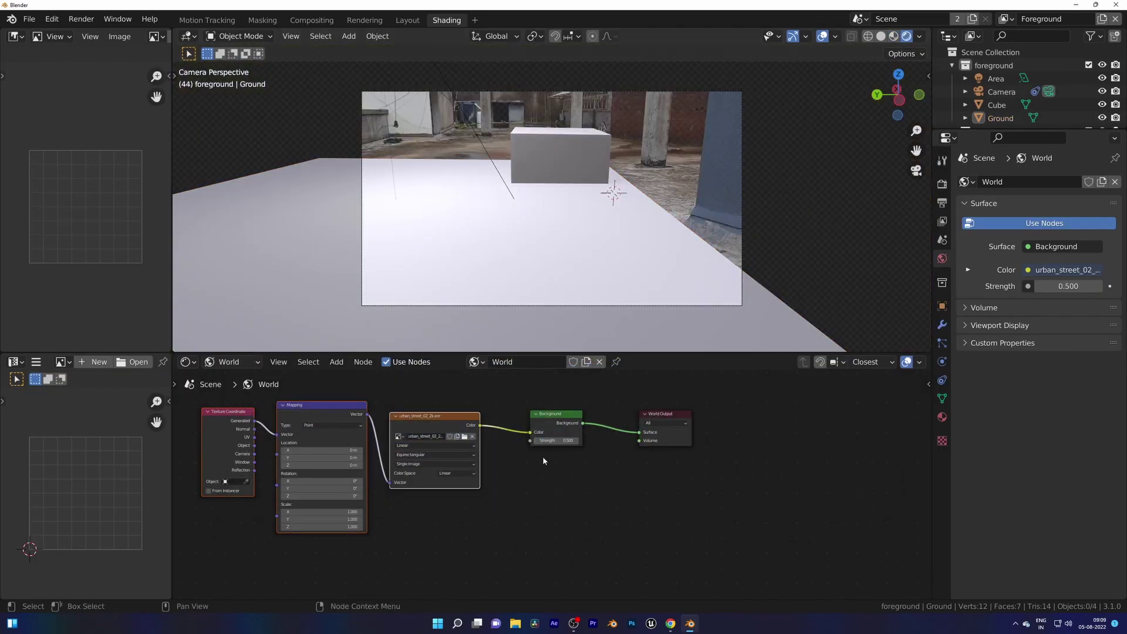
# Play back the tracked shot to frame 144 and turn off the Transparent option in the Film settings
pyautogui.press('space')
pyautogui.press('space')
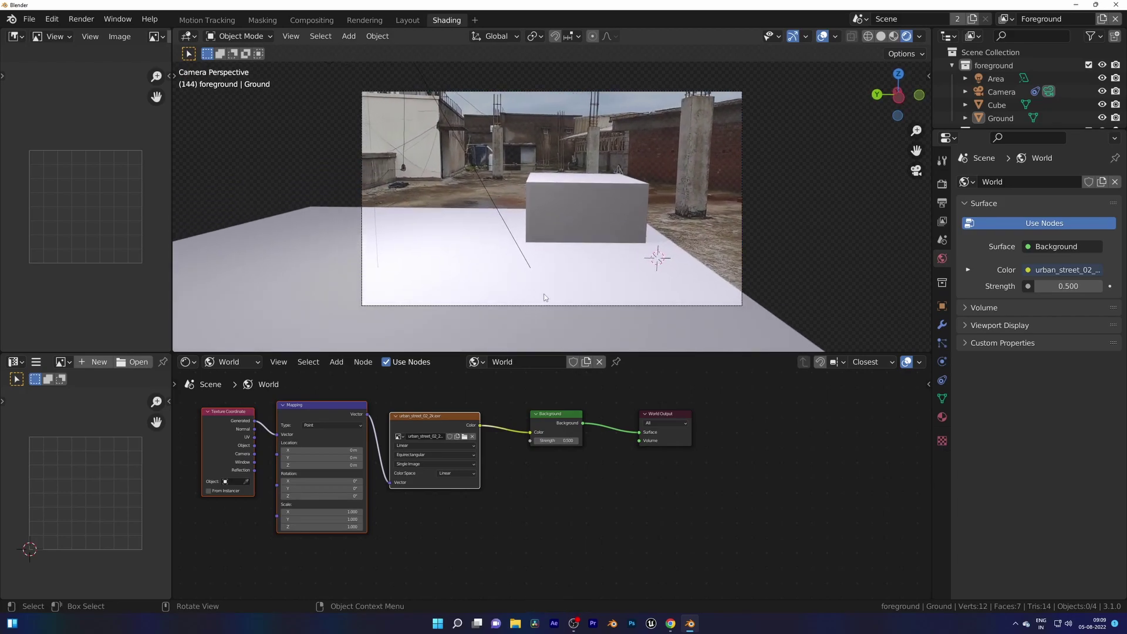
pyautogui.moveTo(587, 246); pyautogui.dragTo(590, 232, button='middle')
pyautogui.click(942, 184)
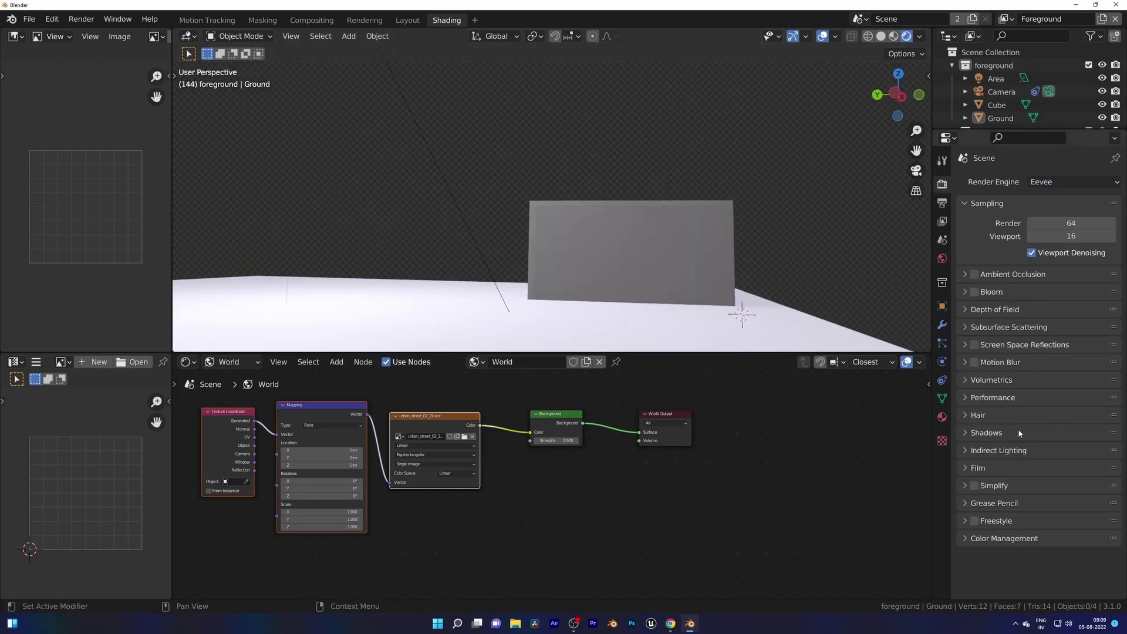
pyautogui.click(1019, 465)
pyautogui.click(1027, 500)
# Rotate the environment texture's mapping to 127° around Z
pyautogui.moveTo(719, 264); pyautogui.dragTo(622, 293, button='middle')
pyautogui.scroll(-7, 639, 264)
pyautogui.moveTo(675, 253); pyautogui.dragTo(375, 288, button='middle')
pyautogui.scroll(3, 442, 454)
pyautogui.moveTo(442, 455); pyautogui.dragTo(491, 453, button='middle')
pyautogui.moveTo(347, 505); pyautogui.dragTo(420, 505)
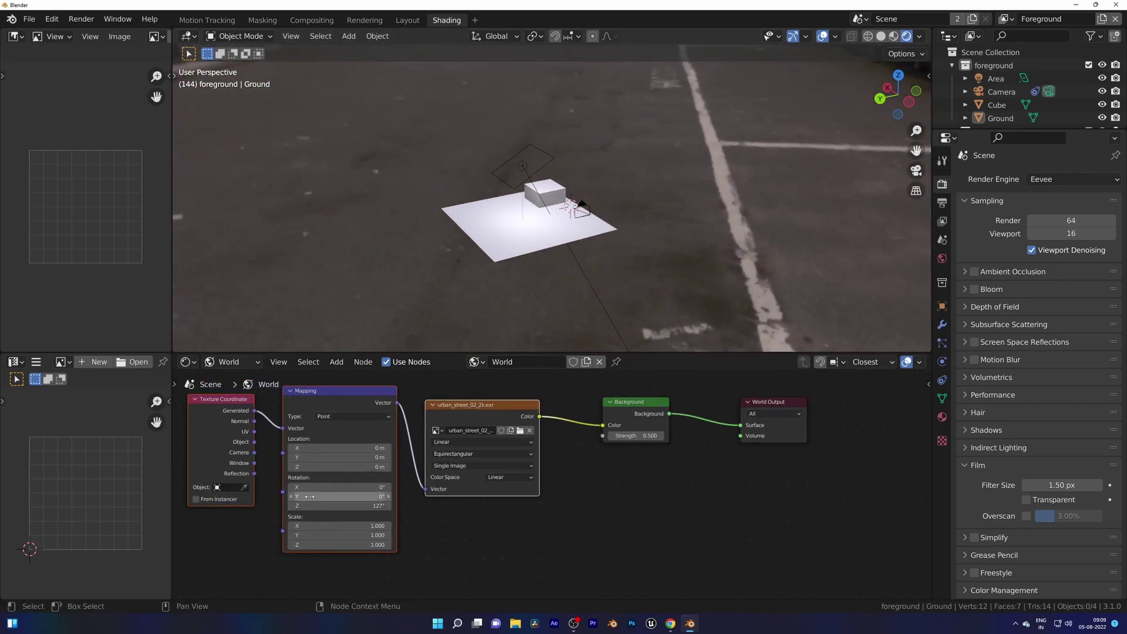
# Delete the area light above the cube and return to the camera view
pyautogui.click(530, 162)
pyautogui.press('x')
pyautogui.click(530, 160)
pyautogui.press('KP_0')
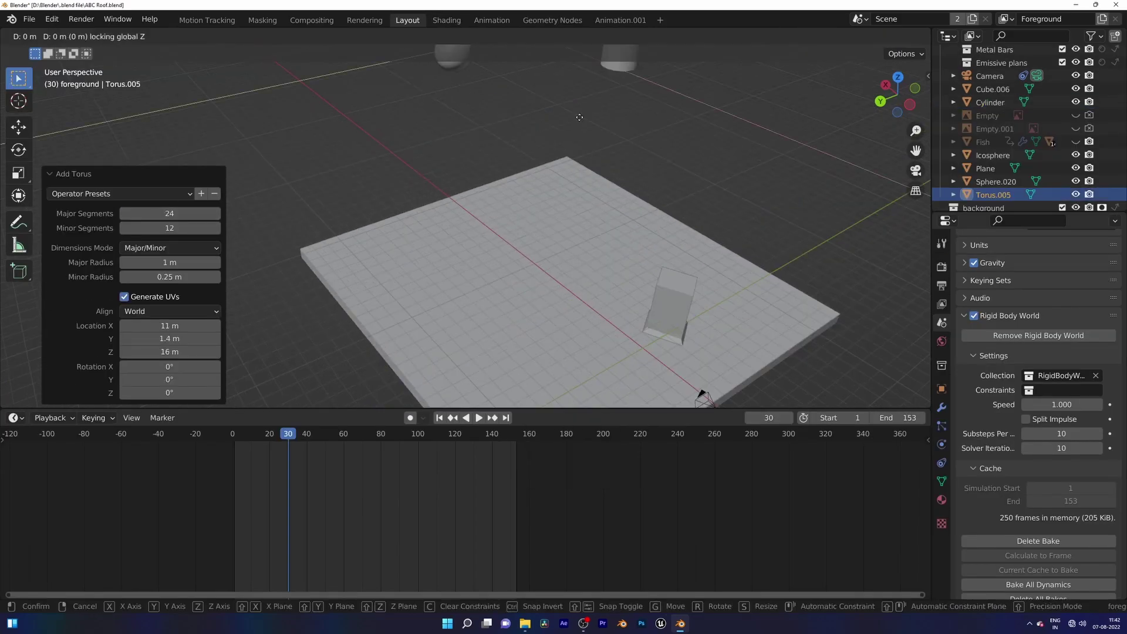
# Place the torus about -5.42 m in X and 4.67 m in Y, and move the five floating primitives to another collection
pyautogui.click(580, 117)
pyautogui.scroll(-4, 564, 152)
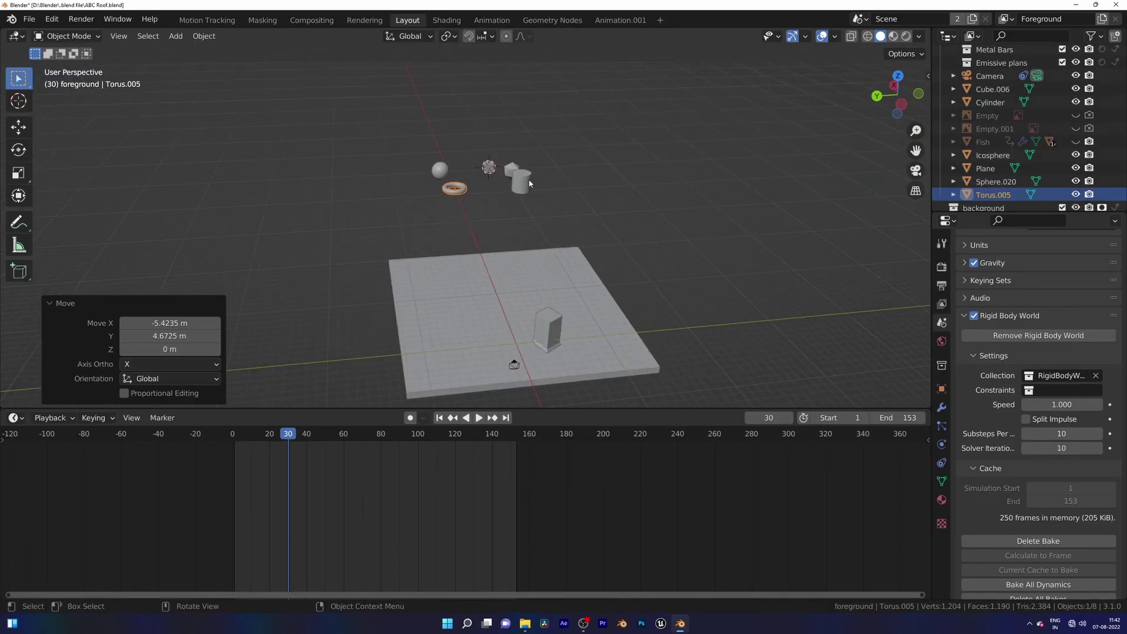
pyautogui.moveTo(390, 126); pyautogui.dragTo(617, 198)
pyautogui.press('m')
pyautogui.click(476, 239)
pyautogui.hotkey('ctrl', 'z')
pyautogui.press('m')
pyautogui.click(528, 239)
# Apply the scale of the five primitives and stack duplicated sets above them along Z, rotating each copy around Z
pyautogui.hotkey('ctrl', 'a')
pyautogui.click(546, 162)
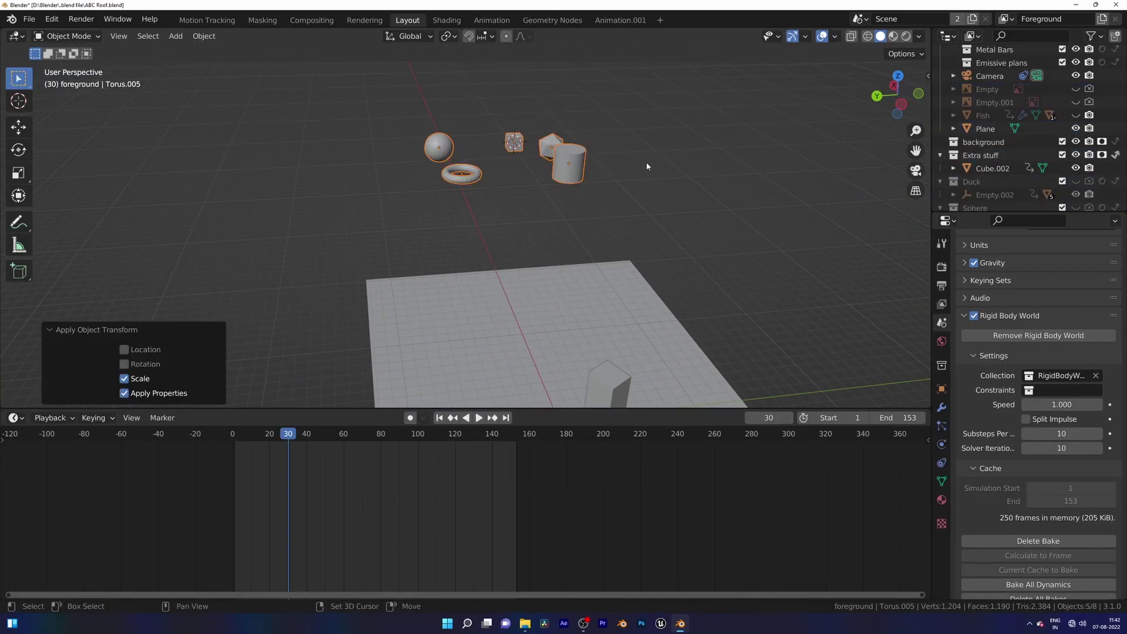
pyautogui.moveTo(335, 105); pyautogui.dragTo(610, 203)
pyautogui.hotkey('shift', 'd')
pyautogui.press('z')
pyautogui.press('r')
pyautogui.press('z')
pyautogui.hotkey('shift', 'd')
pyautogui.press('z')
pyautogui.click(557, 146)
pyautogui.press('r')
pyautogui.press('z')
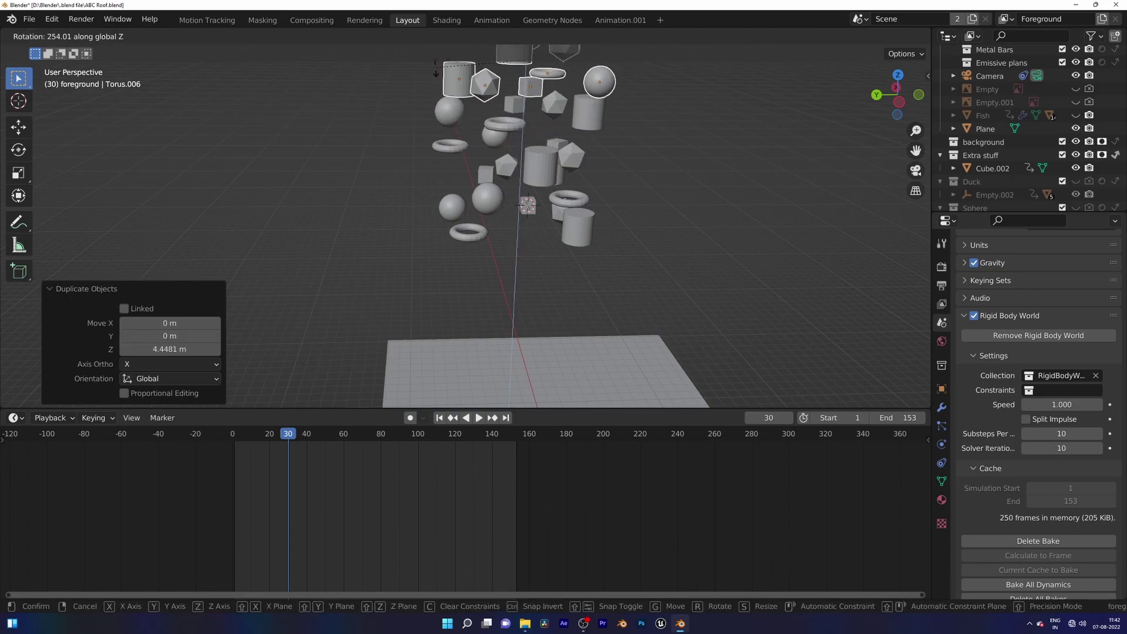
pyautogui.click(437, 100)
# Scale down the geometry of all floating primitives in Edit Mode, each about its own centre, and apply their transforms
pyautogui.scroll(-4, 423, 102)
pyautogui.moveTo(420, 103); pyautogui.dragTo(573, 285)
pyautogui.press('Tab')
pyautogui.click(449, 36)
pyautogui.click(463, 84)
pyautogui.press('s')
pyautogui.click(477, 117)
pyautogui.press('Tab')
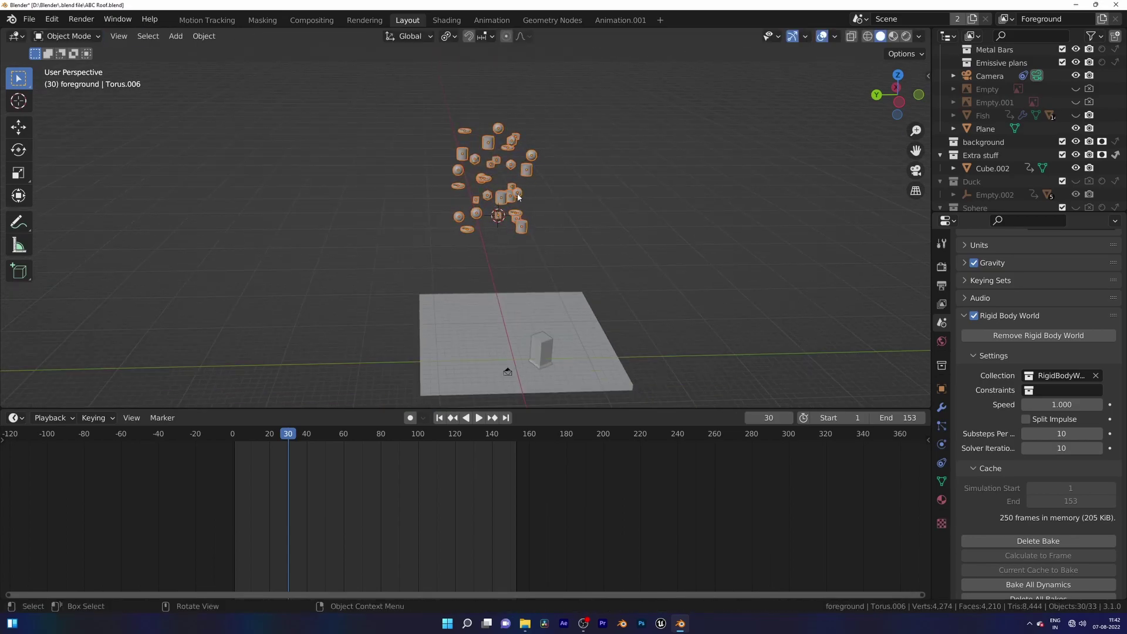
pyautogui.scroll(2, 493, 159)
pyautogui.hotkey('ctrl', 'a')
pyautogui.click(509, 191)
# Select the floating spheres and tori and shade them smooth
pyautogui.rightClick(412, 146)
pyautogui.click(408, 152)
pyautogui.click(455, 141)
pyautogui.keyDown('shift'); pyautogui.click(516, 75); pyautogui.keyUp('shift')
pyautogui.keyDown('shift'); pyautogui.click(570, 114); pyautogui.keyUp('shift')
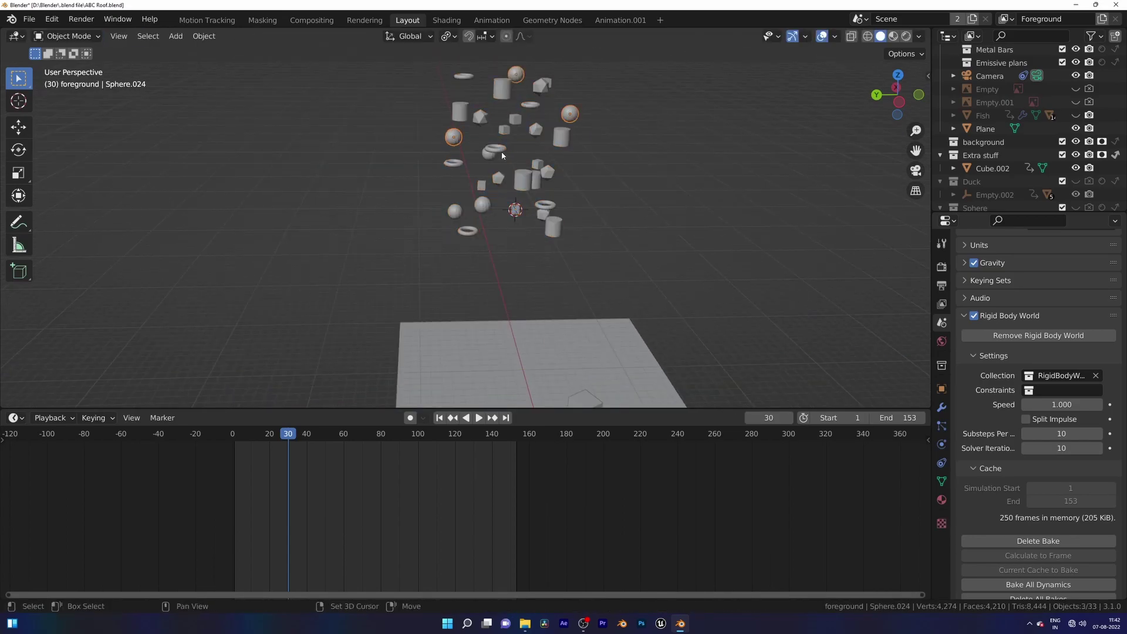
pyautogui.scroll(4, 530, 105)
pyautogui.keyDown('shift'); pyautogui.click(618, 175); pyautogui.keyUp('shift')
pyautogui.rightClick(563, 135)
pyautogui.click(562, 135)
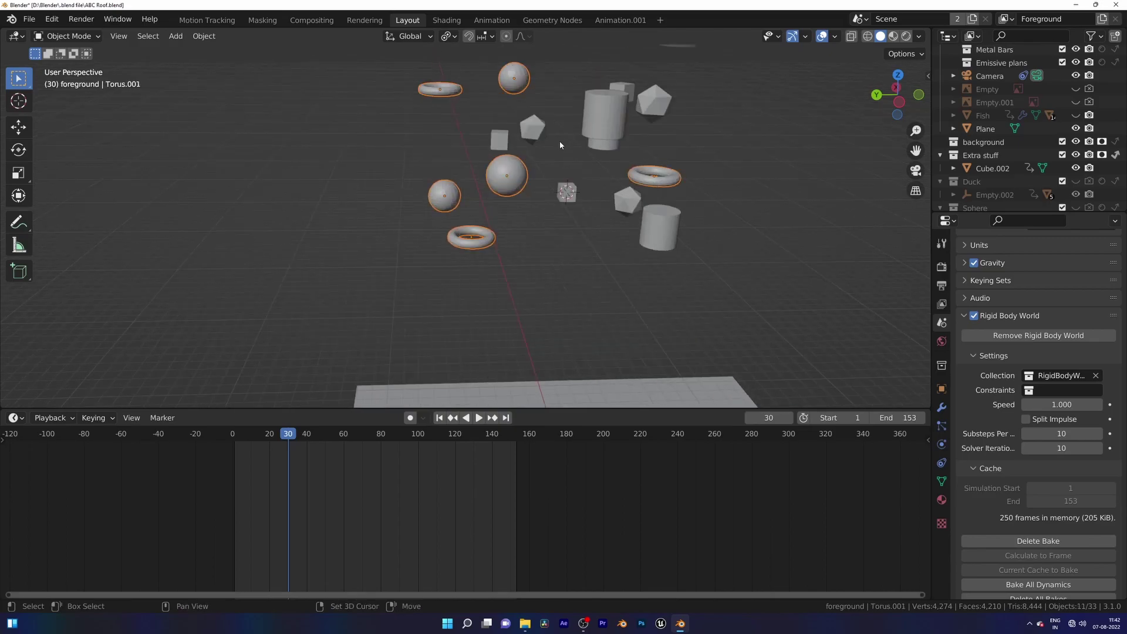
# Shade the lowest cylinder smooth and enable Auto Smooth in its normals settings
pyautogui.click(638, 279)
pyautogui.rightClick(636, 277)
pyautogui.click(637, 276)
pyautogui.click(942, 481)
pyautogui.click(1021, 517)
pyautogui.click(1025, 538)
# Shade the other five cylinders smooth and enable Auto Smooth at 30° on the uppermost one
pyautogui.scroll(-4, 692, 345)
pyautogui.click(555, 166)
pyautogui.keyDown('shift'); pyautogui.click(515, 212); pyautogui.keyUp('shift')
pyautogui.rightClick(498, 120)
pyautogui.click(498, 120)
pyautogui.click(1025, 539)
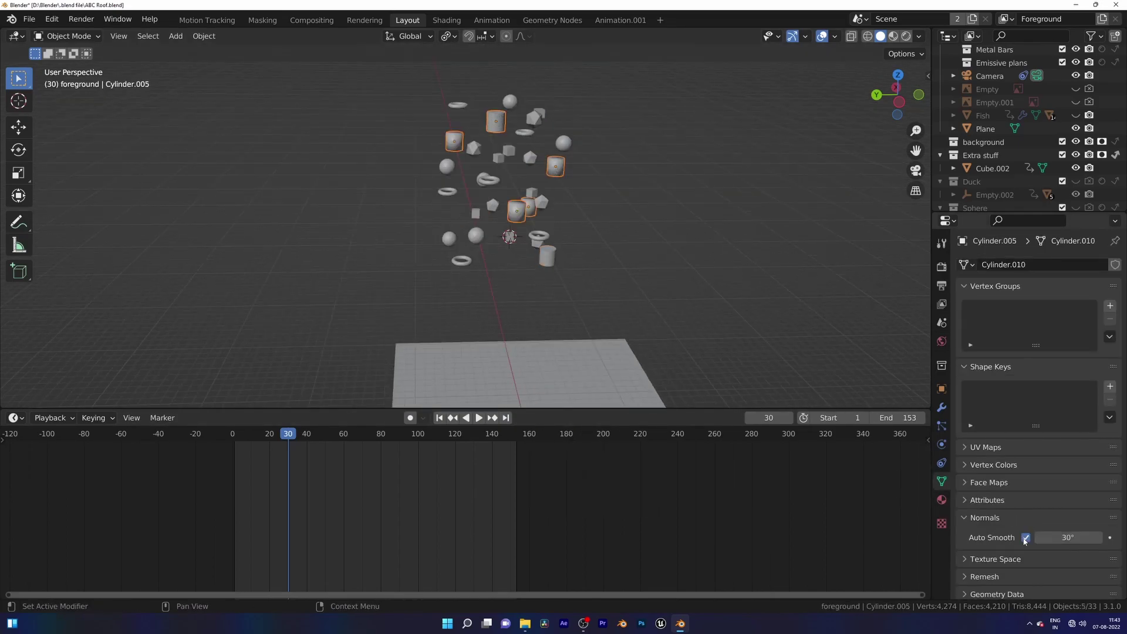
pyautogui.click(1026, 539)
# Enable Auto Smooth on the remaining cylinders one by one and save the file
pyautogui.click(516, 214)
pyautogui.click(1026, 539)
pyautogui.click(454, 141)
pyautogui.click(1026, 539)
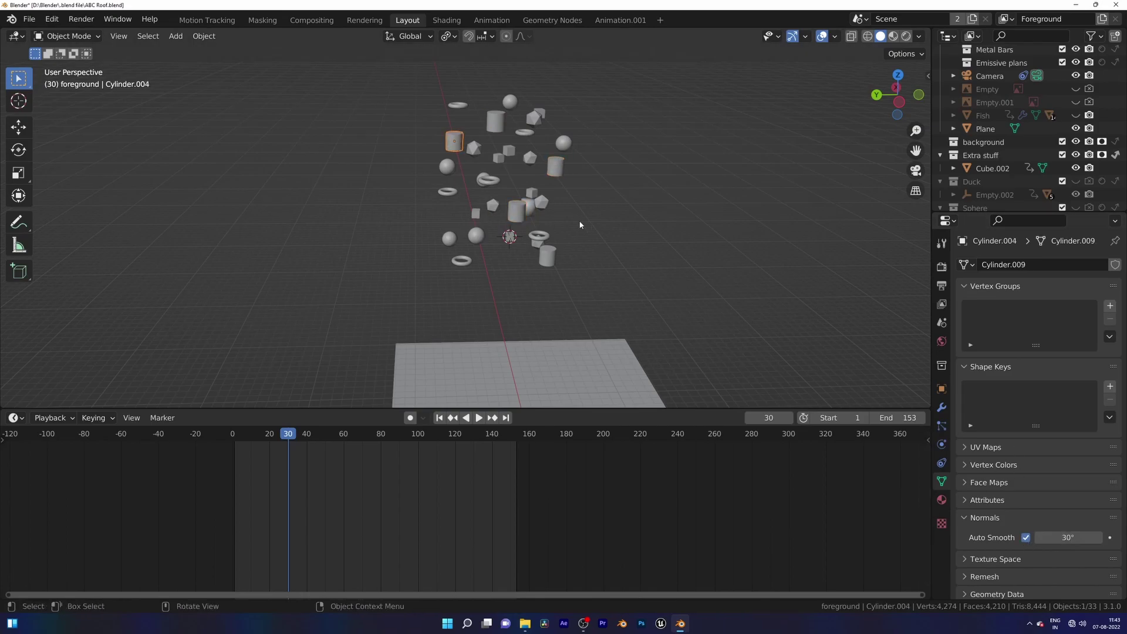
pyautogui.scroll(1, 581, 226)
pyautogui.click(549, 203)
pyautogui.click(1028, 539)
pyautogui.moveTo(633, 174); pyautogui.dragTo(640, 161, button='middle')
pyautogui.hotkey('ctrl', 's')
# Add an active rigid body to one of the lower spheres and set its collision shape to Mesh
pyautogui.click(498, 237)
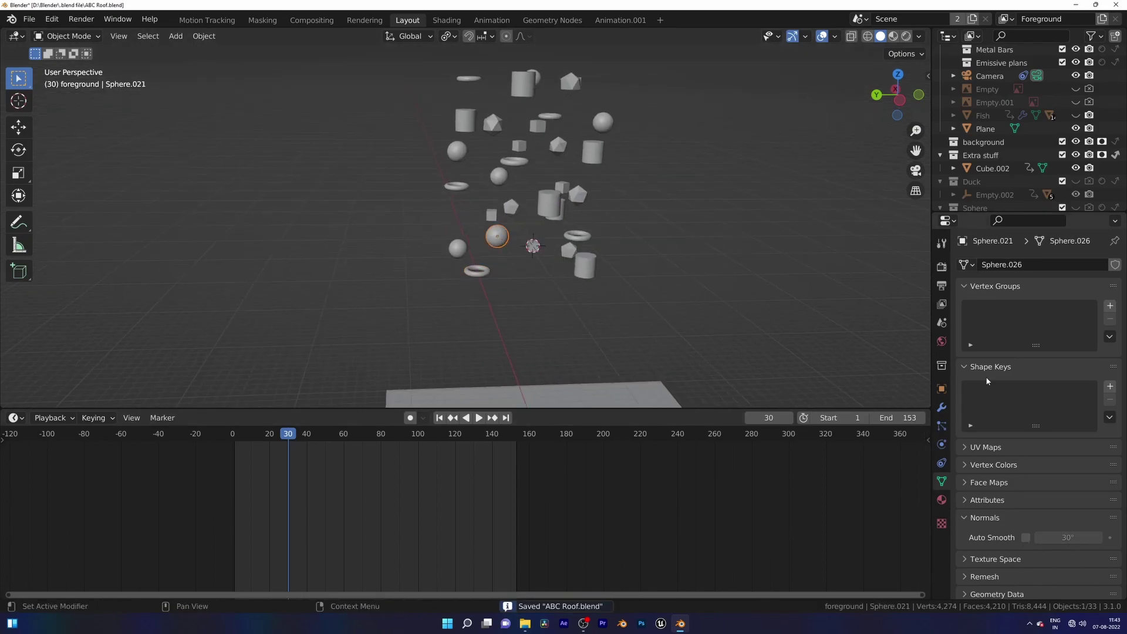
pyautogui.click(942, 444)
pyautogui.click(1044, 352)
pyautogui.click(1063, 516)
pyautogui.click(1039, 414)
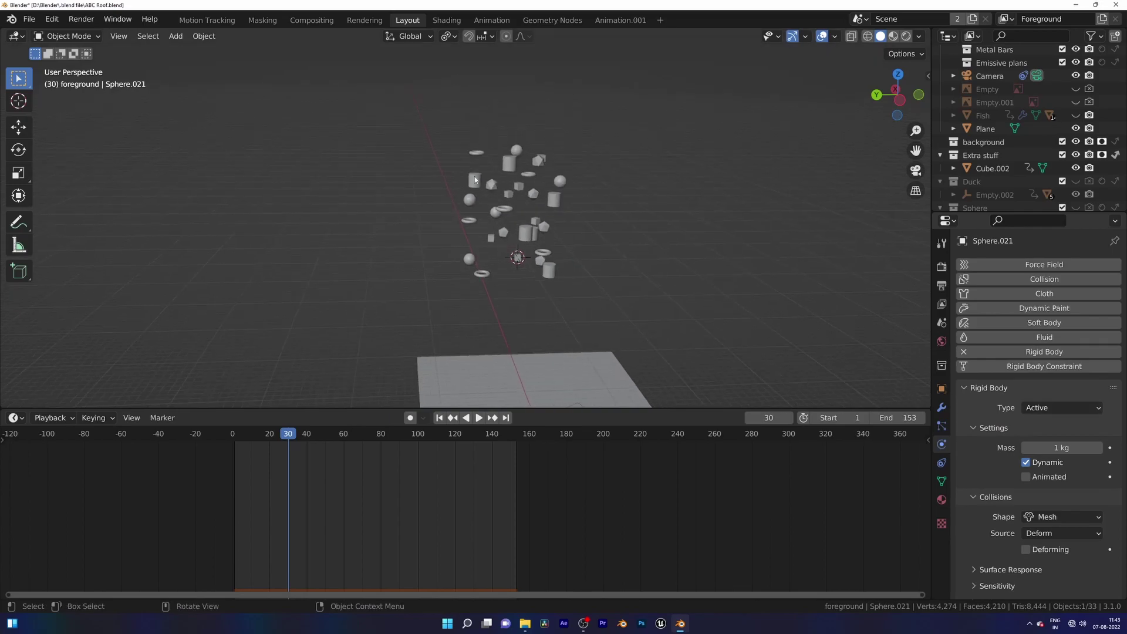
pyautogui.scroll(2, 567, 269)
pyautogui.click(598, 241)
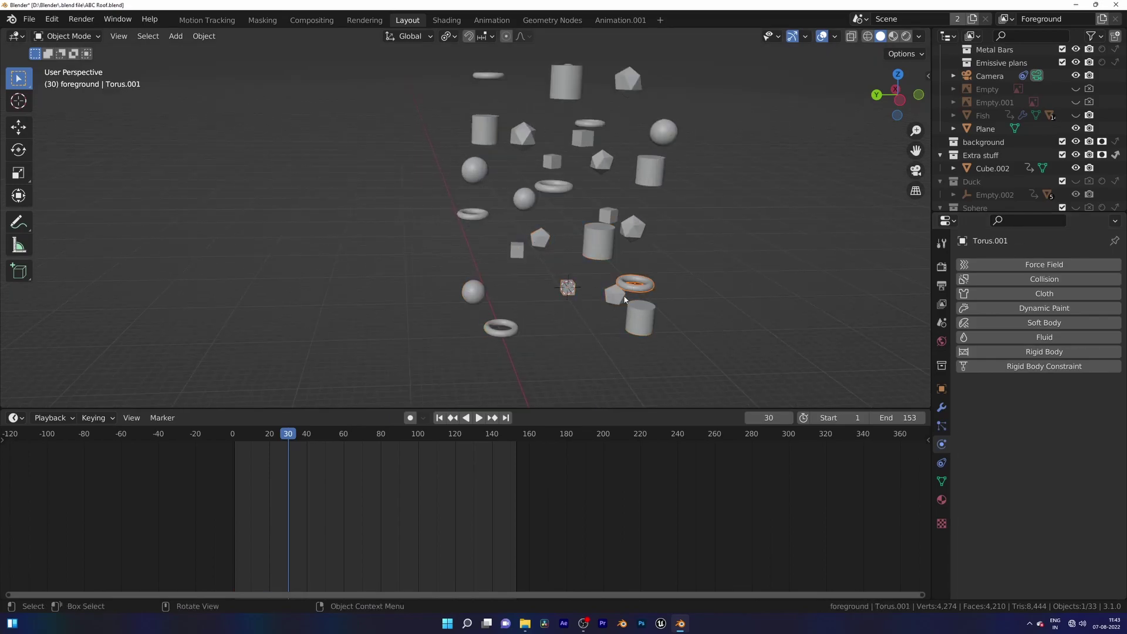
pyautogui.click(607, 219)
pyautogui.press('a')
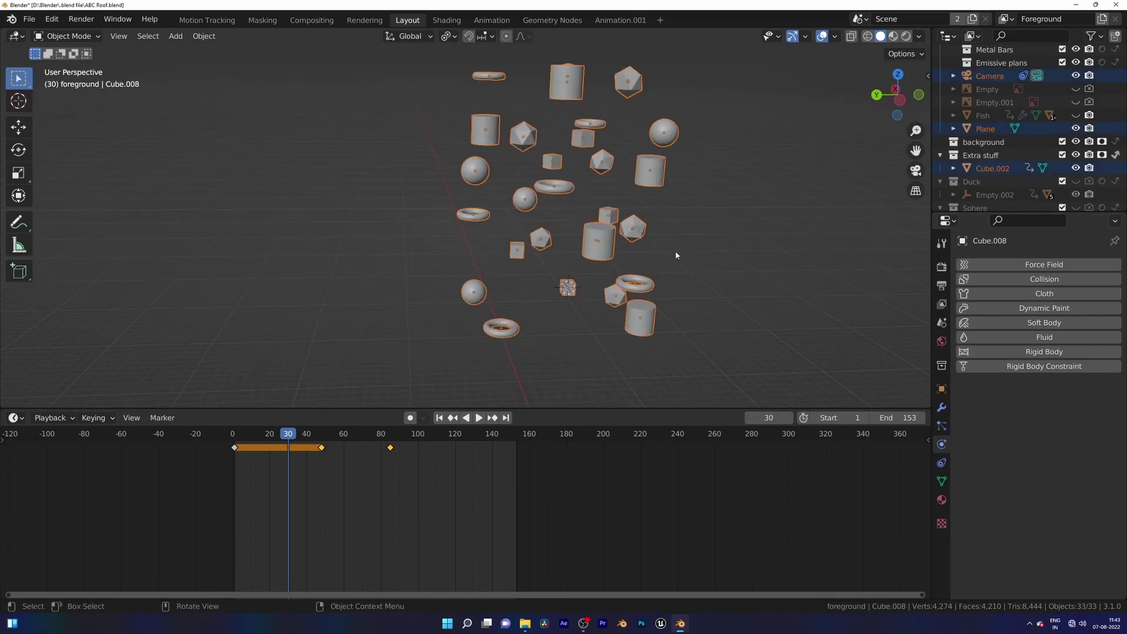
pyautogui.click(675, 252)
pyautogui.moveTo(706, 58); pyautogui.dragTo(402, 362)
pyautogui.click(567, 64)
pyautogui.scroll(-4, 619, 203)
pyautogui.moveTo(619, 203); pyautogui.dragTo(631, 224, button='middle')
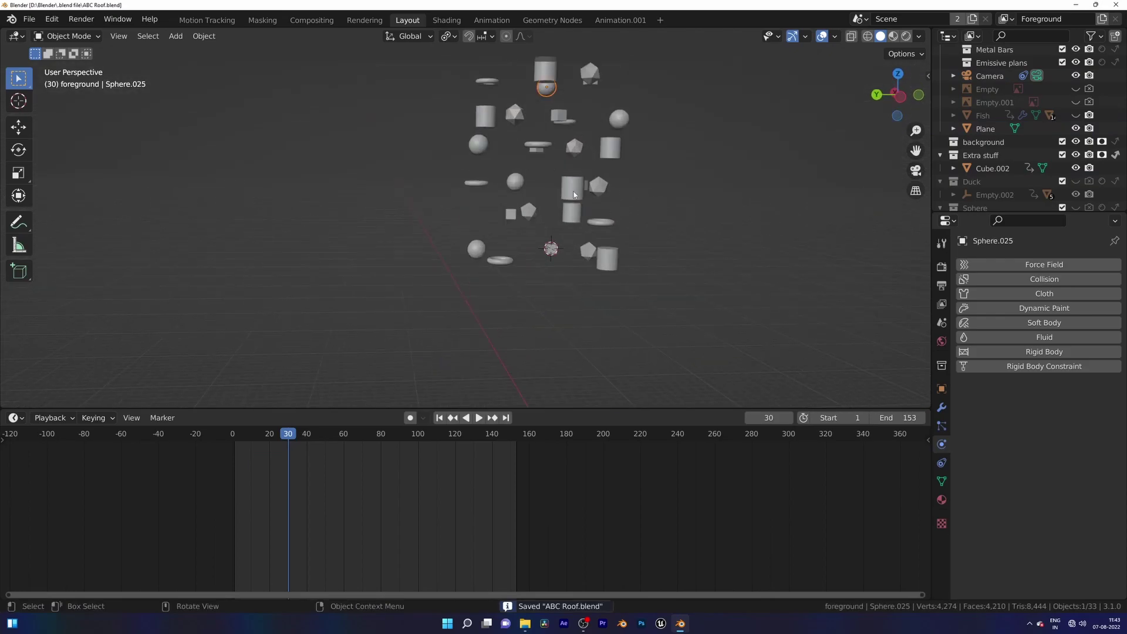
pyautogui.click(1014, 351)
pyautogui.click(1014, 351)
pyautogui.click(1013, 351)
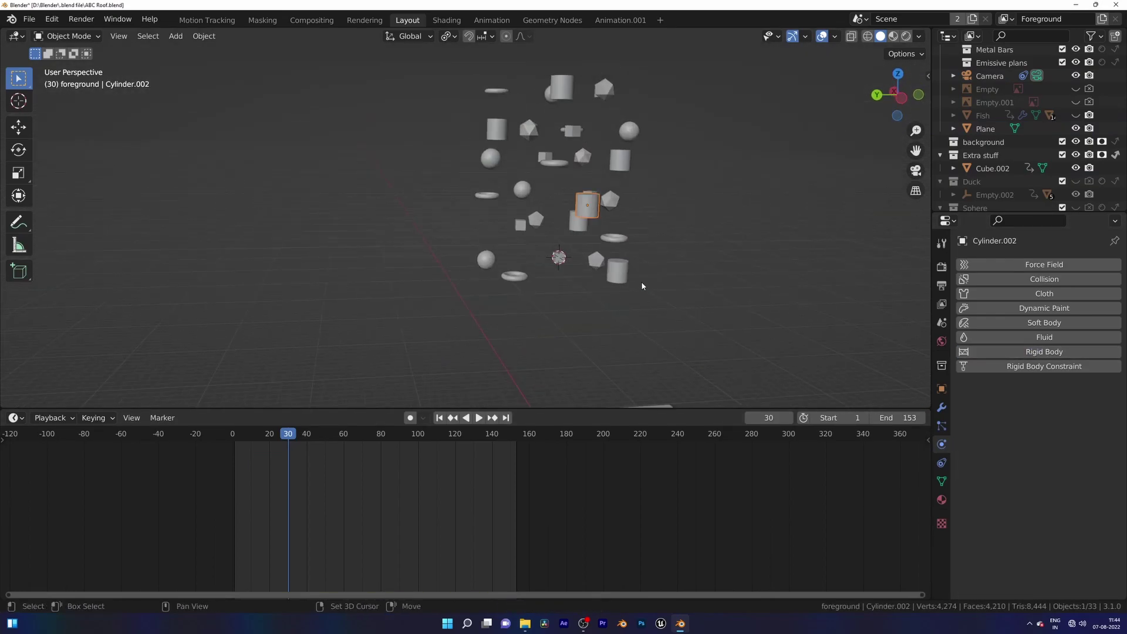
# Return to frame 1 and save the file
pyautogui.scroll(-5, 587, 282)
pyautogui.hotkey('shift', 'Left')
pyautogui.scroll(6, 567, 280)
pyautogui.scroll(-3, 566, 280)
pyautogui.hotkey('ctrl', 's')
pyautogui.scroll(4, 554, 291)
# Turn off Dynamic and set the mass to 5 kg on the lower sphere's rigid body
pyautogui.click(542, 275)
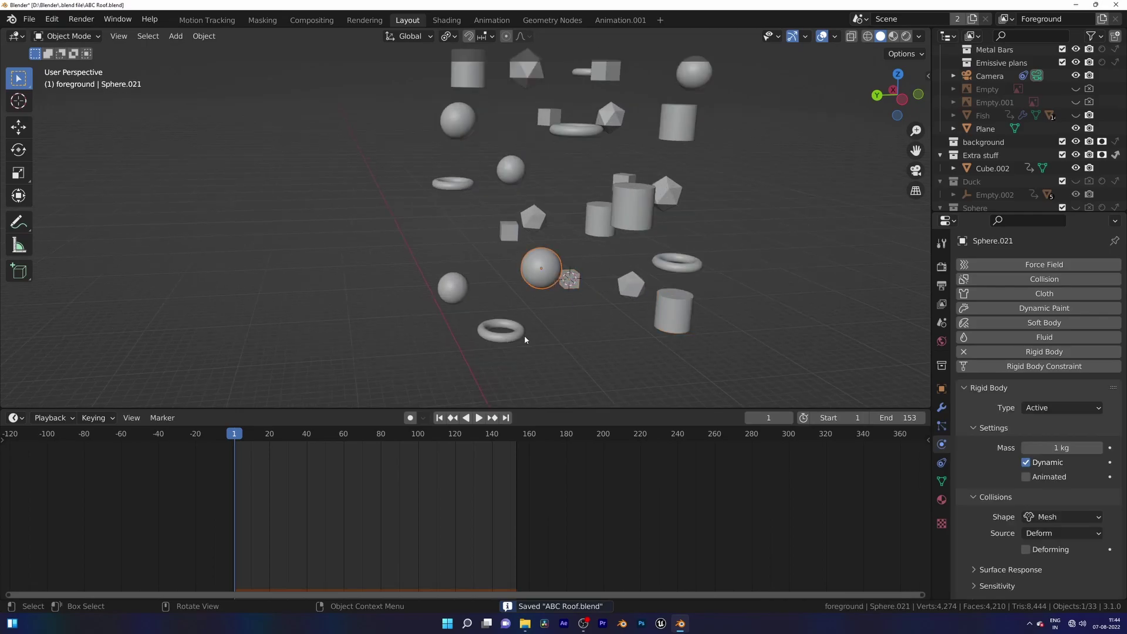
pyautogui.moveTo(646, 287); pyautogui.dragTo(626, 278, button='middle')
pyautogui.click(1027, 462)
pyautogui.click(1076, 448)
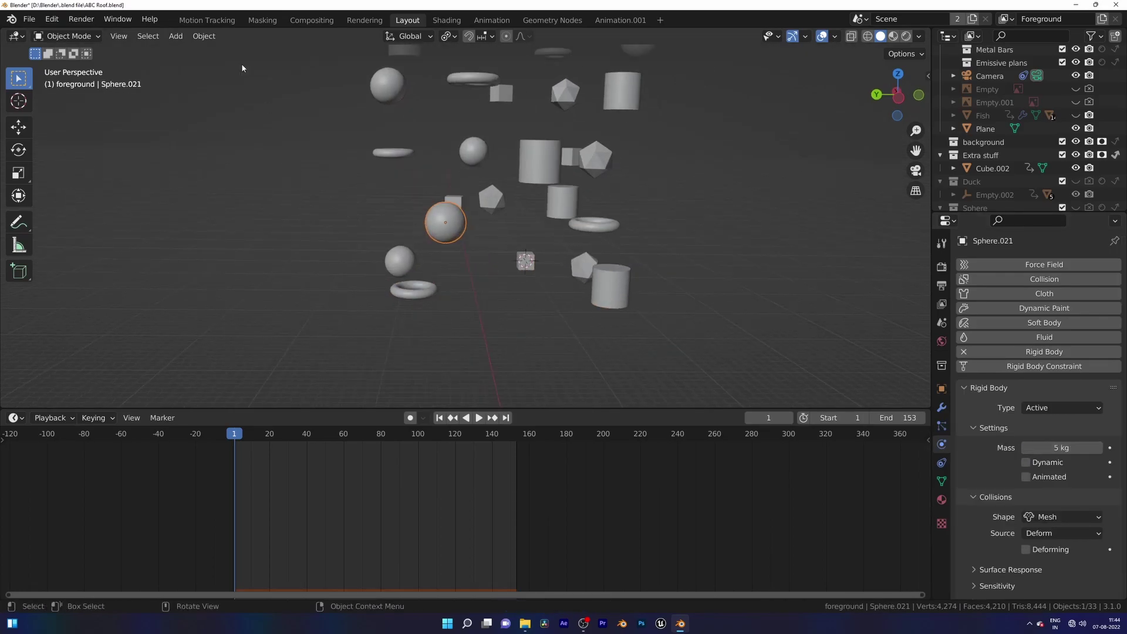
# Select all the floating primitives and copy the active sphere's rigid-body settings to them
pyautogui.press('a')
pyautogui.scroll(-6, 395, 274)
pyautogui.scroll(5, 395, 274)
pyautogui.click(204, 36)
pyautogui.moveTo(235, 357)
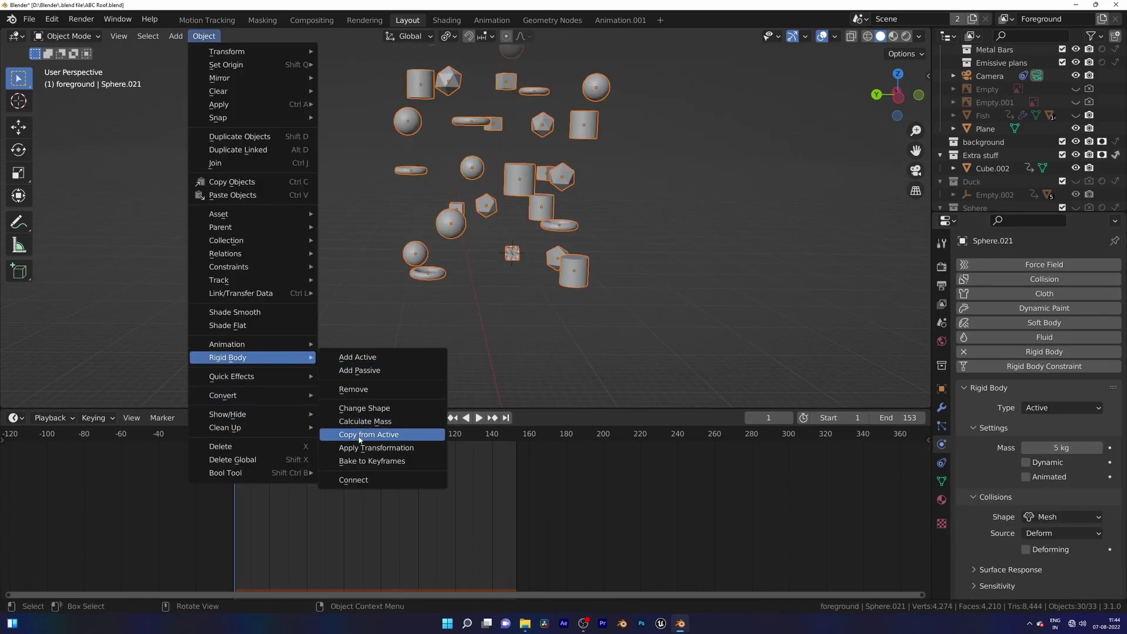
pyautogui.click(359, 439)
pyautogui.hotkey('ctrl', 'a')
# Bake the Rigid Body World cache in the scene settings, play the result and return to frame 1
pyautogui.keyDown('shift'); pyautogui.moveTo(644, 297); pyautogui.dragTo(634, 218, button='middle'); pyautogui.keyUp('shift')
pyautogui.click(644, 225)
pyautogui.click(941, 323)
pyautogui.scroll(-4, 1007, 469)
pyautogui.click(1008, 562)
pyautogui.click(1009, 563)
pyautogui.click(682, 242)
pyautogui.press('space')
pyautogui.press('space')
pyautogui.hotkey('shift', 'Left')
# Check the lower sphere's rigid-body settings, bake the Rigid Body World cache again and save the file
pyautogui.click(495, 92)
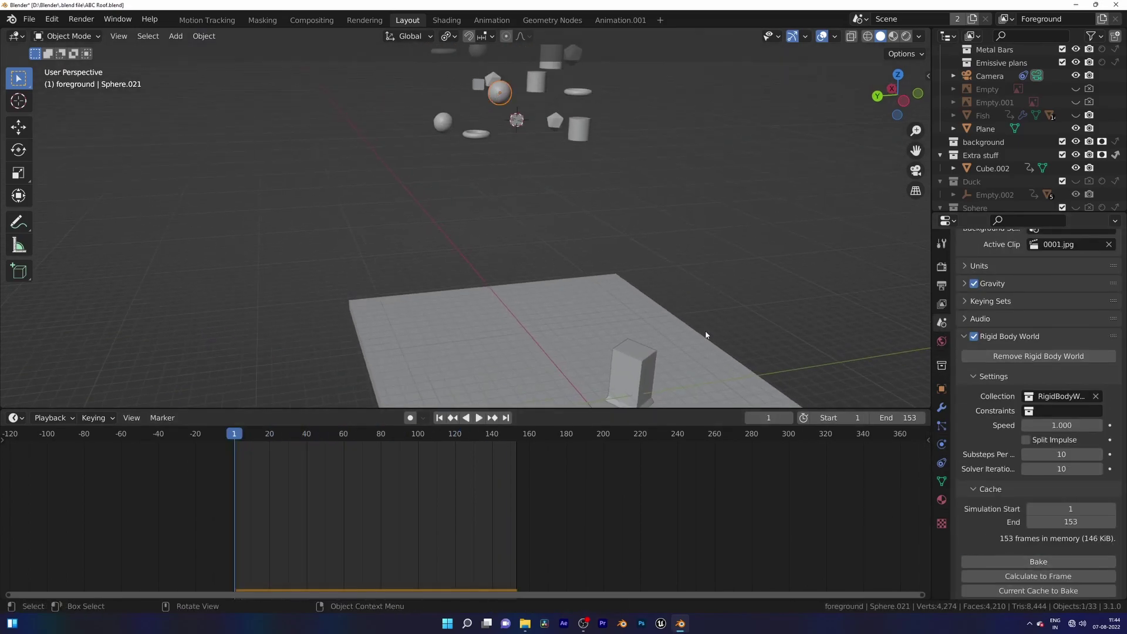
pyautogui.click(941, 445)
pyautogui.scroll(-2, 1010, 470)
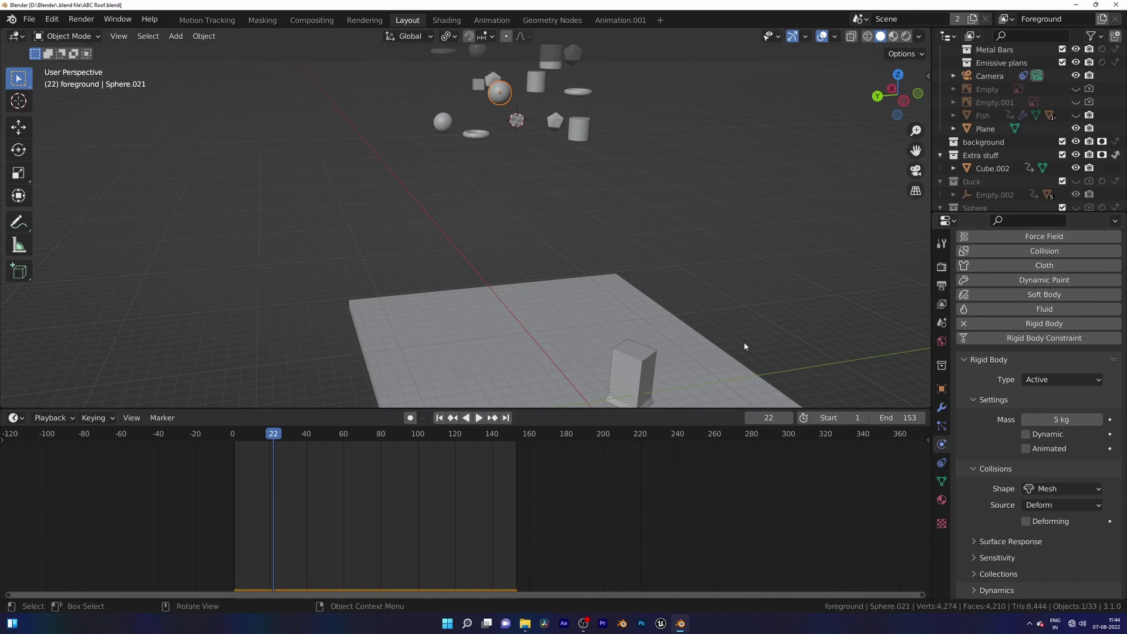
pyautogui.click(941, 323)
pyautogui.scroll(-3, 1016, 527)
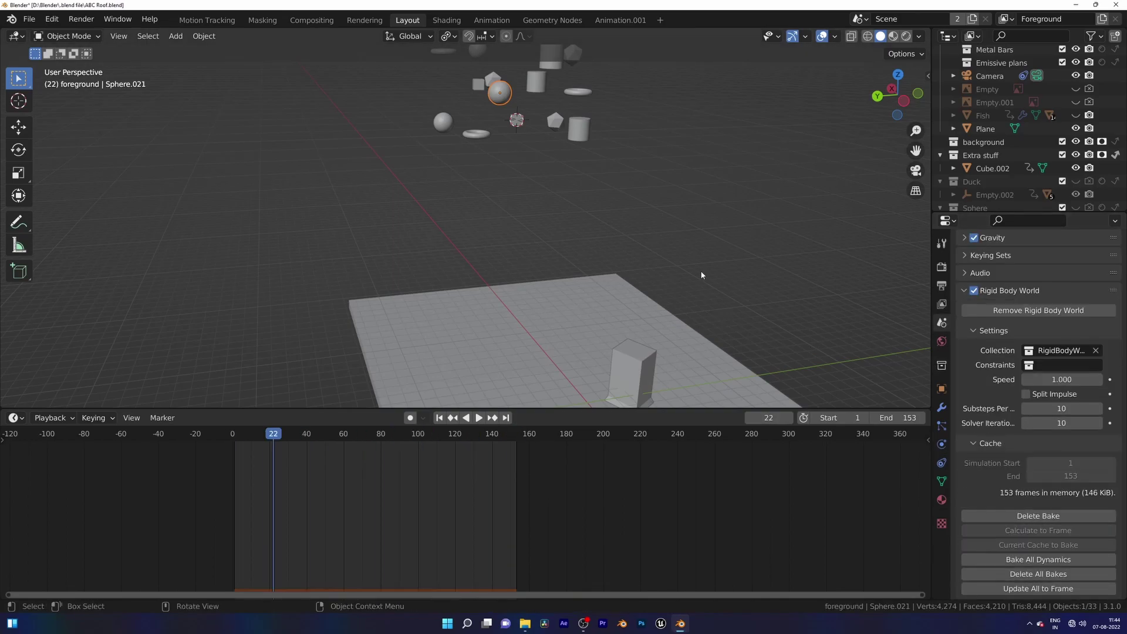
pyautogui.scroll(-5, 700, 274)
pyautogui.hotkey('ctrl', 's')
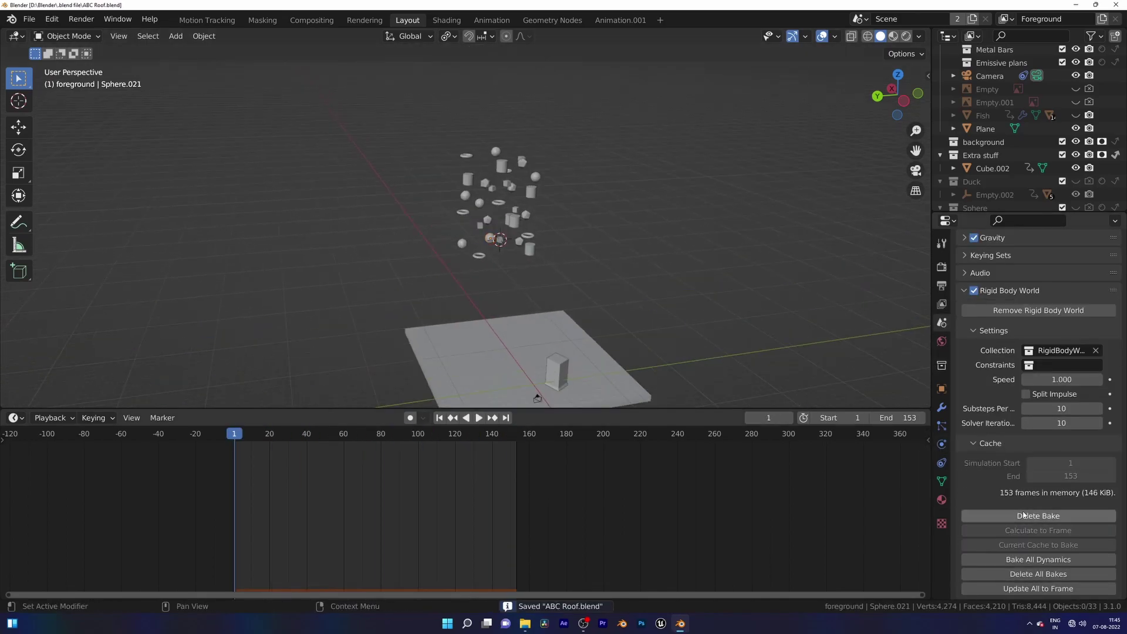
# Delete the rigid-body bake and remove the rigid bodies from all the floating primitives
pyautogui.click(1023, 515)
pyautogui.moveTo(418, 123); pyautogui.dragTo(563, 309)
pyautogui.scroll(4, 561, 305)
pyautogui.moveTo(559, 303); pyautogui.dragTo(553, 297, button='middle')
pyautogui.click(205, 37)
pyautogui.moveTo(267, 358)
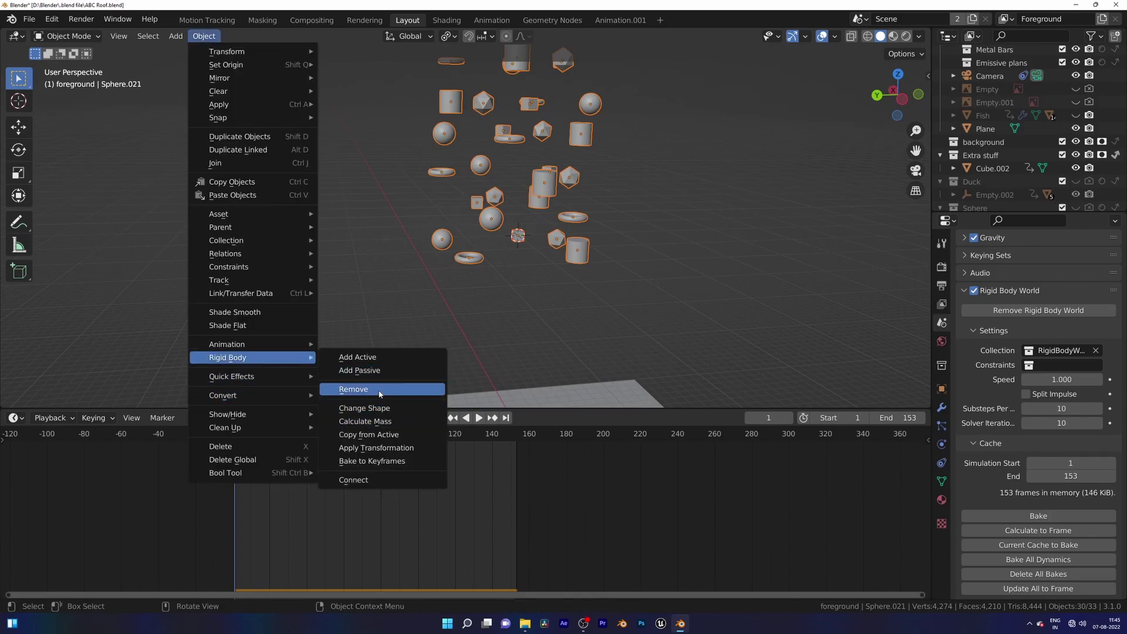
pyautogui.click(380, 390)
# Add an active rigid body with the Mesh collision shape to the lowest small cube and play a test drop
pyautogui.click(942, 463)
pyautogui.click(941, 443)
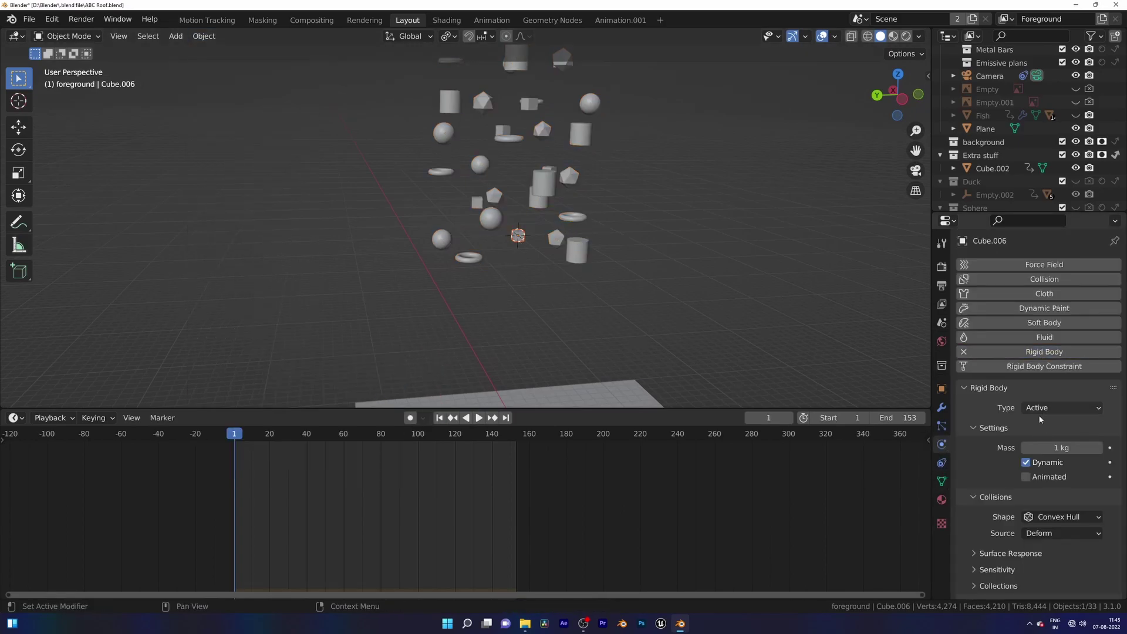
pyautogui.click(1054, 517)
pyautogui.click(1036, 415)
pyautogui.scroll(-5, 612, 313)
pyautogui.press('space')
pyautogui.scroll(3, 612, 317)
pyautogui.keyDown('shift'); pyautogui.moveTo(614, 355); pyautogui.dragTo(594, 267, button='middle'); pyautogui.keyUp('shift')
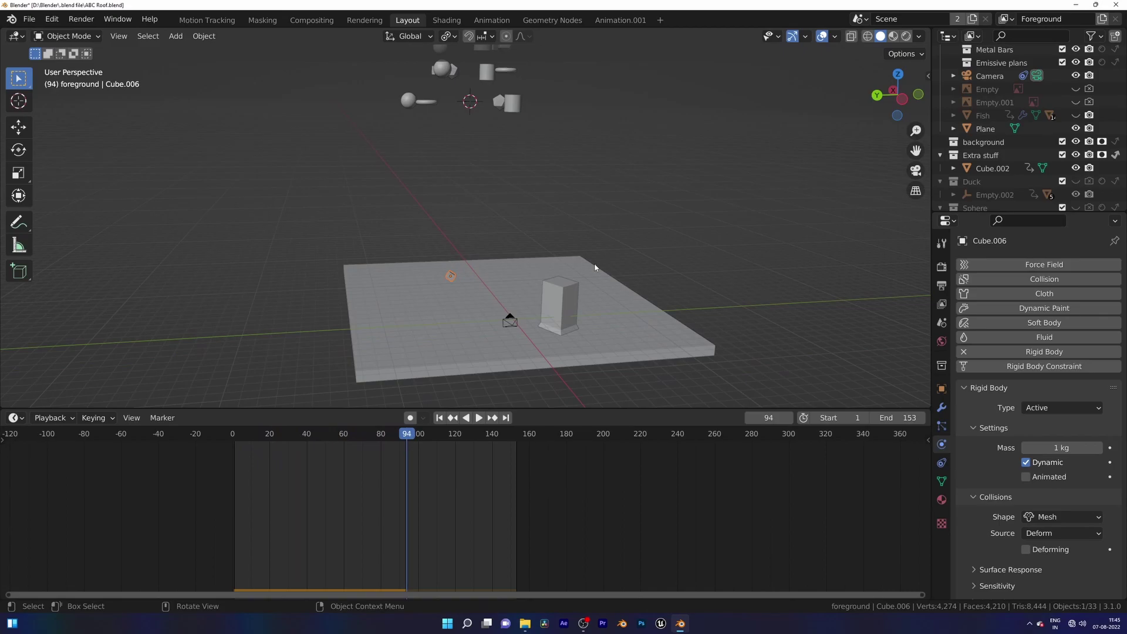
pyautogui.press('Escape')
# Check the floor slab's passive rigid body, then copy the small cube's rigid-body settings to all the floating primitives
pyautogui.click(595, 268)
pyautogui.scroll(-1, 1048, 549)
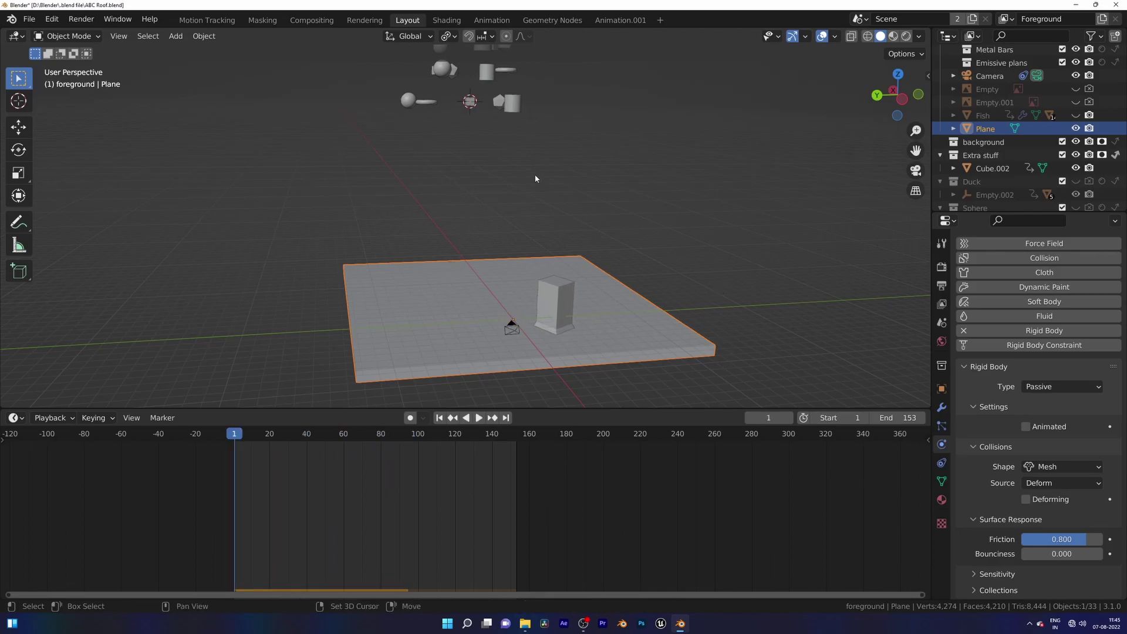
pyautogui.keyDown('shift'); pyautogui.moveTo(535, 178); pyautogui.dragTo(574, 302, button='middle'); pyautogui.keyUp('shift')
pyautogui.moveTo(602, 65); pyautogui.dragTo(426, 258)
pyautogui.click(204, 36)
pyautogui.click(377, 433)
# Play the rigid-body simulation from frame 1 in the free view and through the camera
pyautogui.press('space')
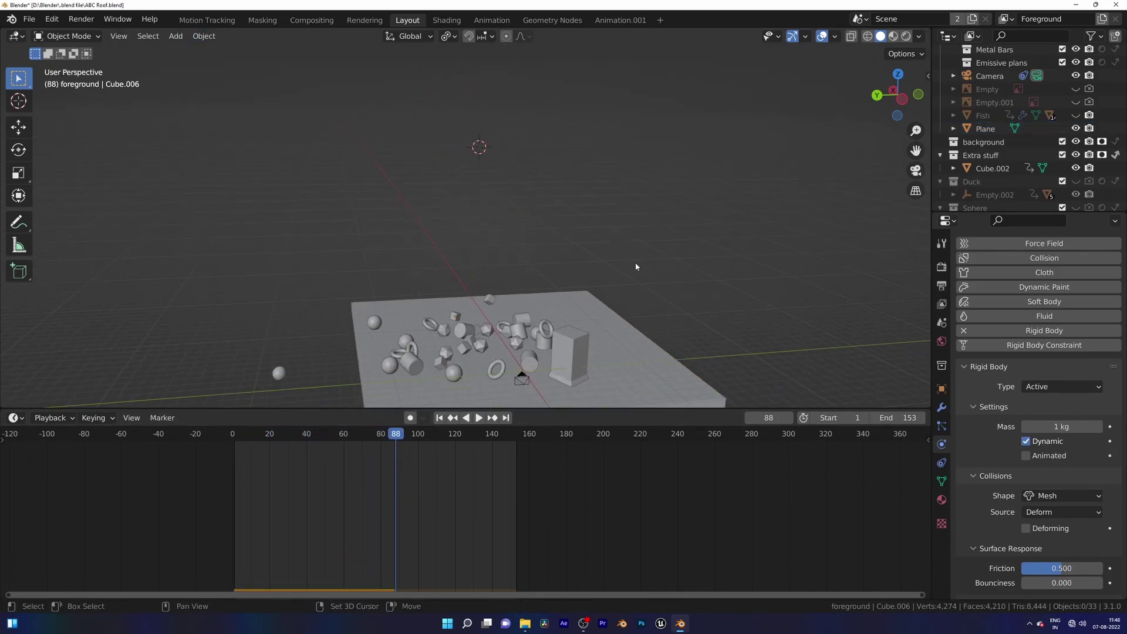
pyautogui.hotkey('shift', 'Left')
pyautogui.press('KP_0')
pyautogui.press('space')
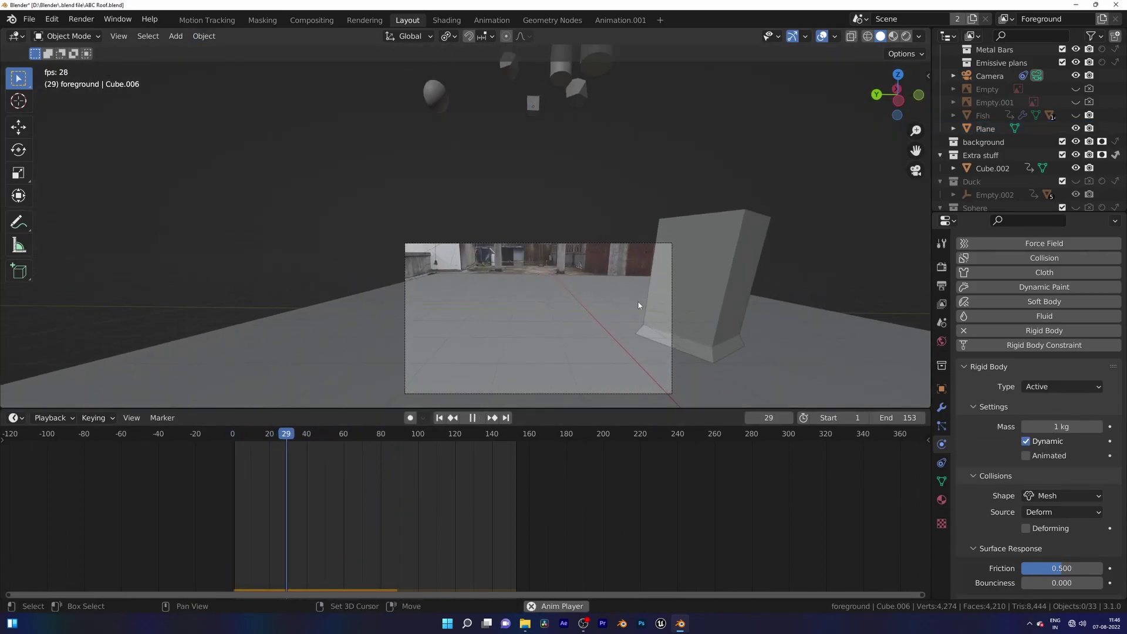
pyautogui.press('Home')
pyautogui.press('space')
pyautogui.hotkey('shift', 'Left')
pyautogui.press('space')
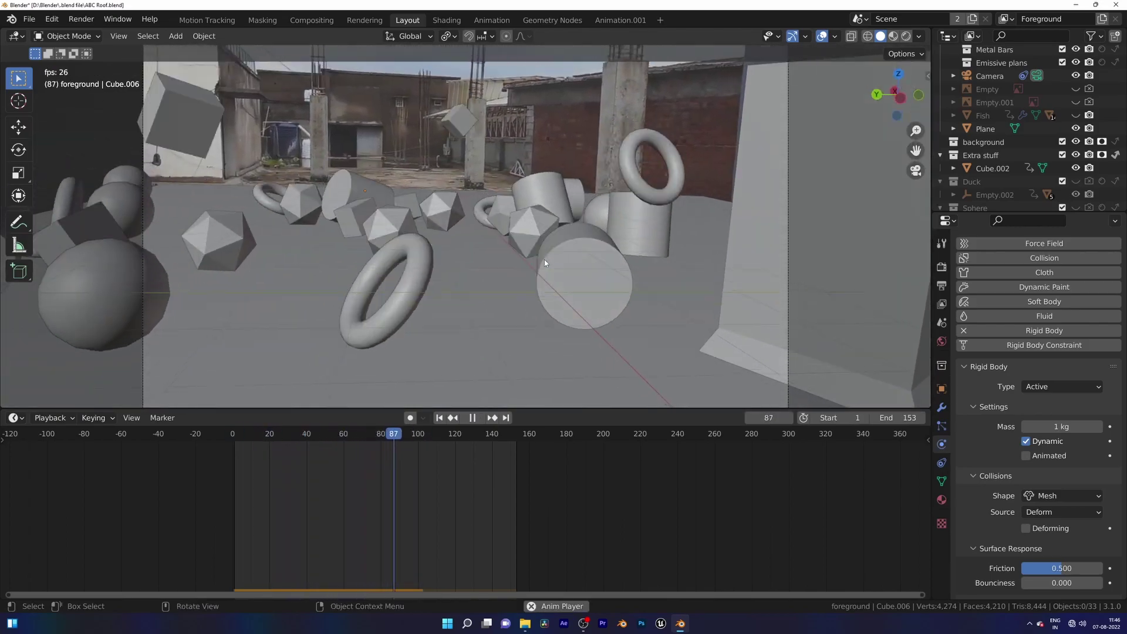
pyautogui.press('space')
# Play the simulation through the camera in Rendered shading
pyautogui.press('z')
pyautogui.click(543, 183)
pyautogui.hotkey('shift', 'Left')
pyautogui.press('space')
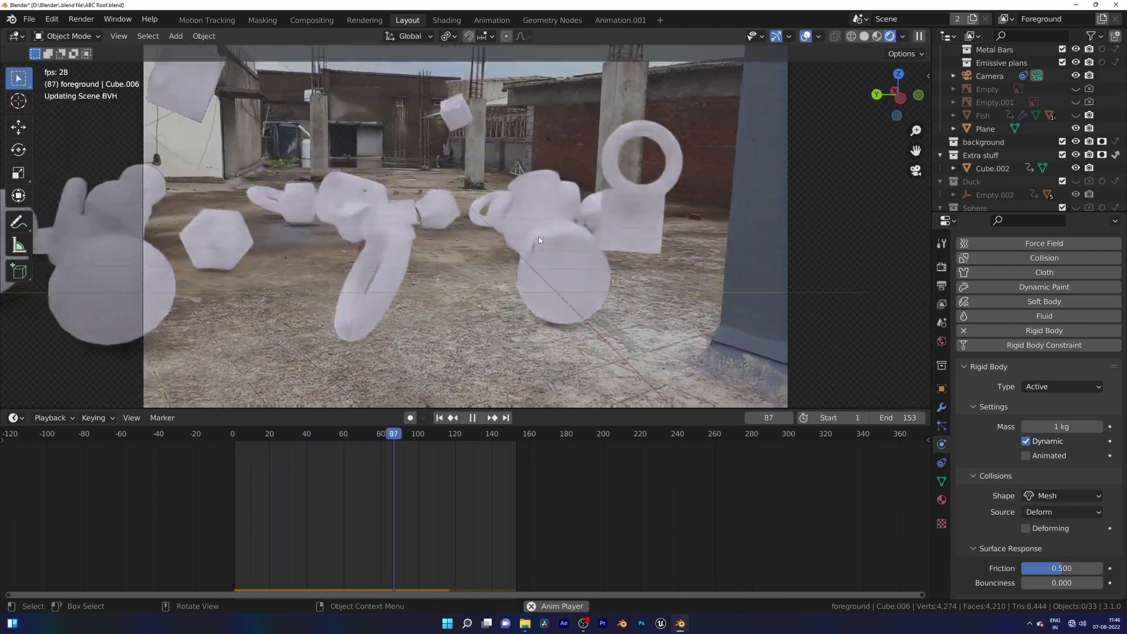
# Examine the fallen primitives near the end of the simulation in Solid and Rendered shading from several angles
pyautogui.press('z')
pyautogui.click(487, 279)
pyautogui.moveTo(490, 282); pyautogui.dragTo(477, 273, button='middle')
pyautogui.press('z')
pyautogui.click(477, 235)
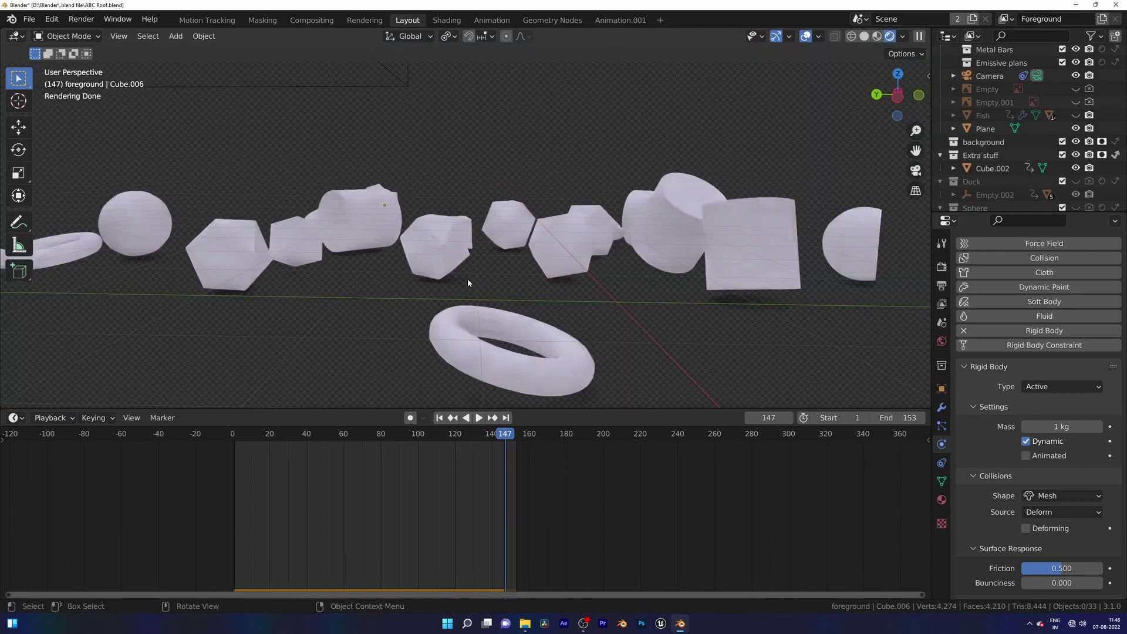
pyautogui.press('KP_0')
pyautogui.click(440, 288)
pyautogui.scroll(-2, 440, 289)
pyautogui.moveTo(552, 214); pyautogui.dragTo(564, 250, button='middle')
pyautogui.press('z')
pyautogui.click(616, 250)
# Add a 2 m cube and move it horizontally over the concrete pillar on the right of the footage
pyautogui.press('KP_0')
pyautogui.hotkey('shift', 'a')
pyautogui.click(616, 227)
pyautogui.press('g')
pyautogui.hotkey('shift', 'z')
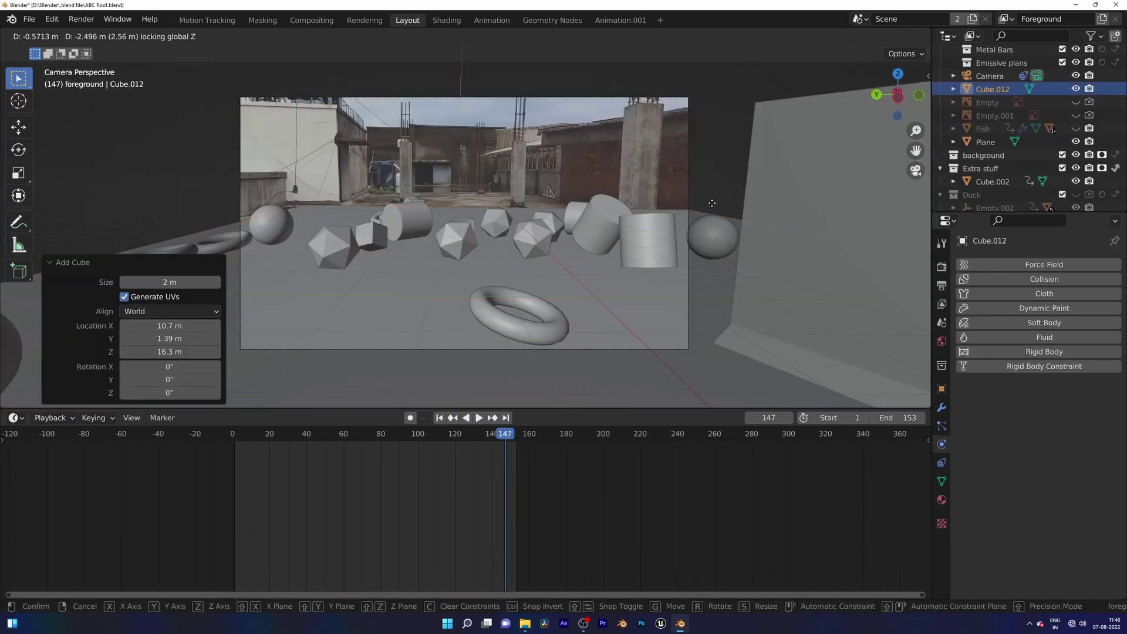
pyautogui.click(757, 317)
# Stretch the pillar cube along Z by a factor of about 5.85 in Edit Mode
pyautogui.press('Tab')
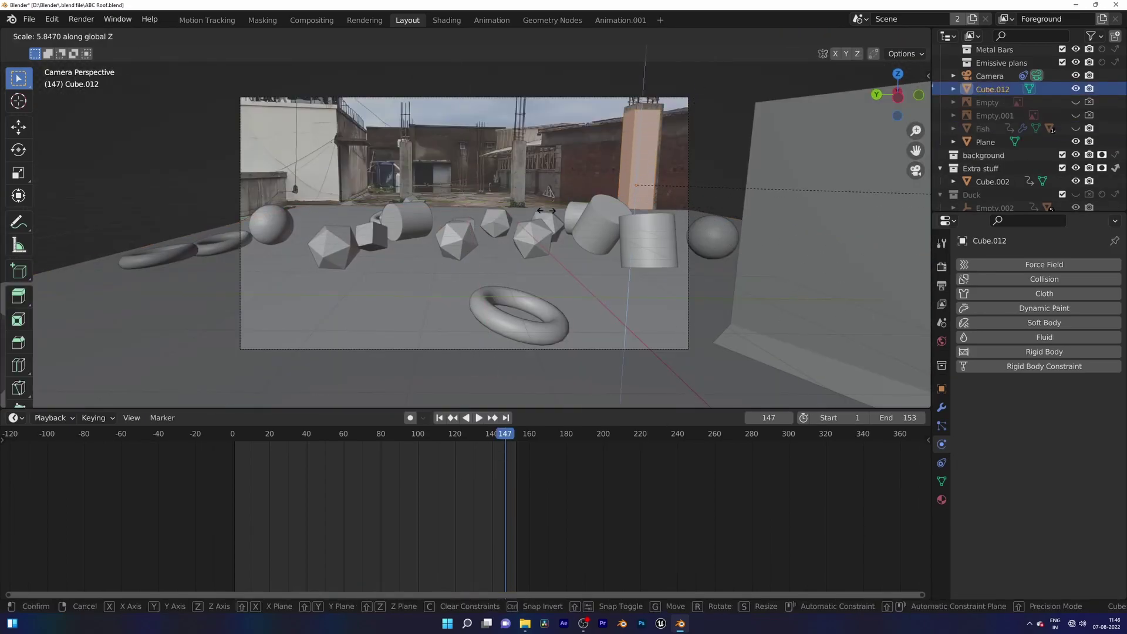
pyautogui.click(546, 210)
pyautogui.press('Tab')
# Move the far side of the floor slab along X to extend it and preview the simulation
pyautogui.click(519, 216)
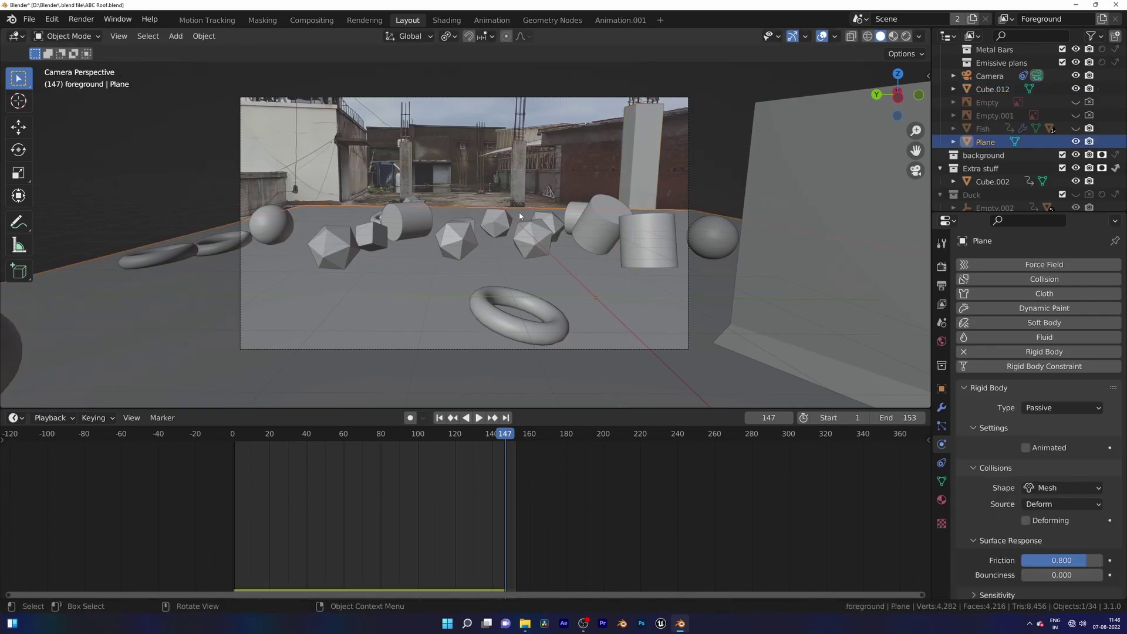
pyautogui.press('Tab')
pyautogui.press('z')
pyautogui.moveTo(469, 214); pyautogui.dragTo(598, 253, button='middle')
pyautogui.click(484, 310)
pyautogui.keyDown('ctrl'); pyautogui.click(420, 141); pyautogui.keyUp('ctrl')
pyautogui.press('z')
pyautogui.press('g')
pyautogui.press('x')
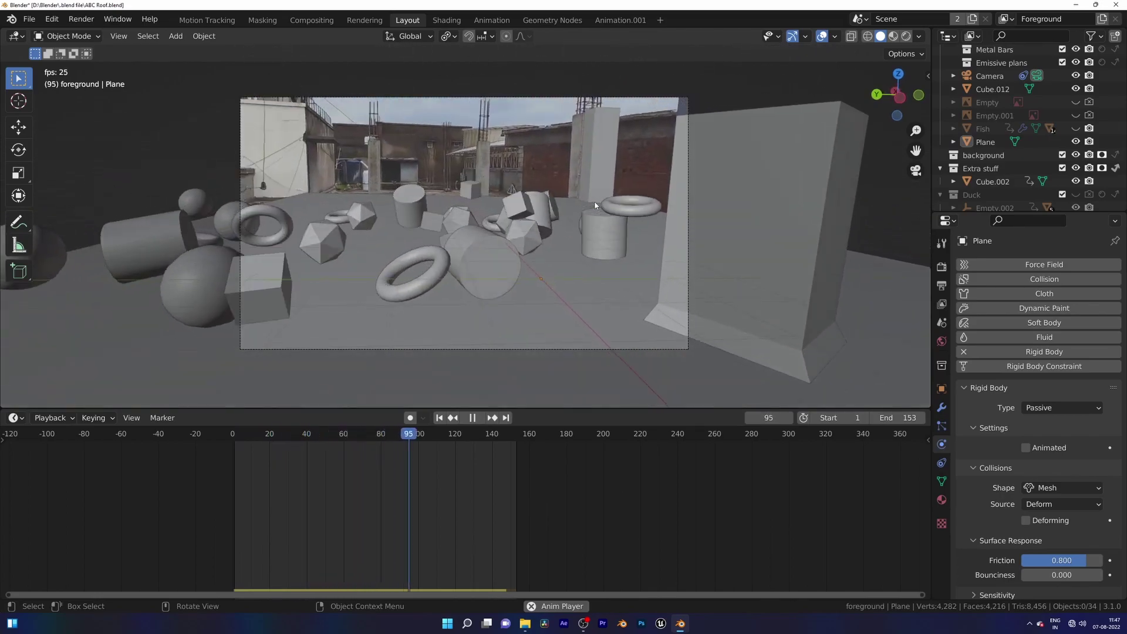
pyautogui.press('space')
# Dissolve the floor slab's subdivisions to simplify its mesh and save the file
pyautogui.click(543, 273)
pyautogui.press('Tab')
pyautogui.rightClick(543, 273)
pyautogui.click(543, 273)
pyautogui.hotkey('ctrl', 'z')
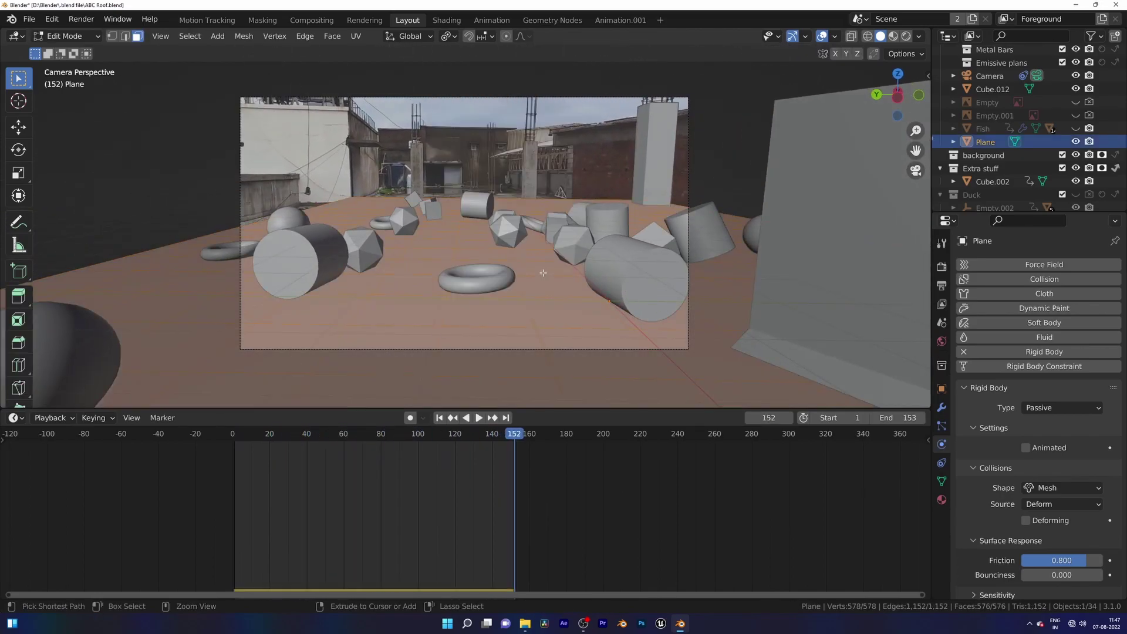
pyautogui.rightClick(543, 273)
pyautogui.press('x')
pyautogui.click(525, 369)
pyautogui.press('Tab')
pyautogui.hotkey('ctrl', 's')
# Bake the rigid-body simulation in the Rigid Body World cache and play it from frame 1
pyautogui.click(941, 322)
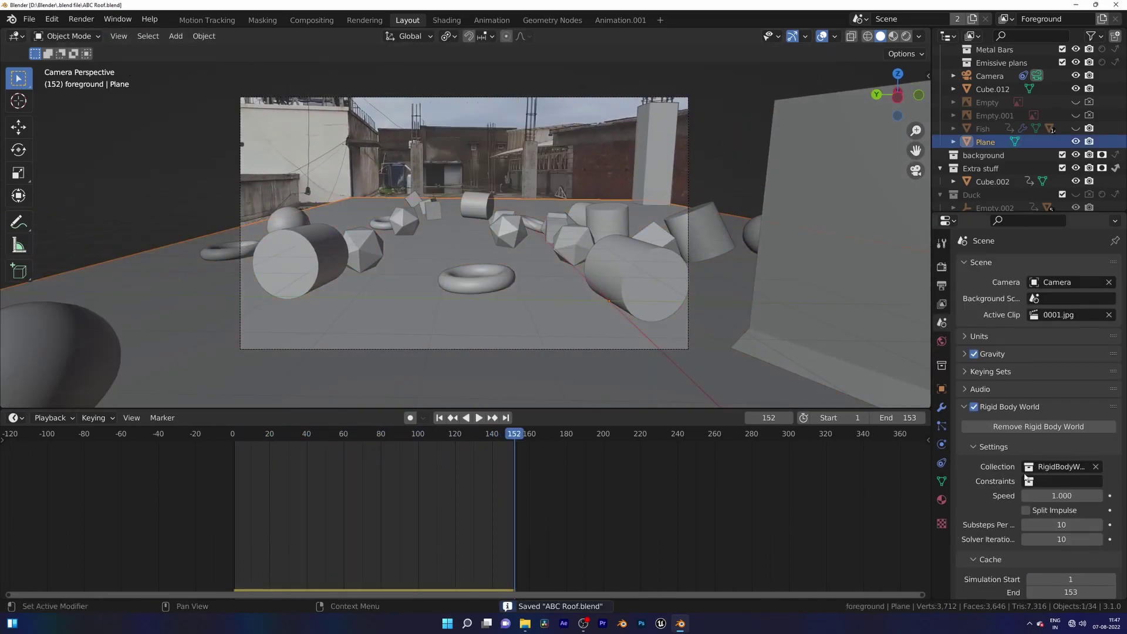
pyautogui.scroll(-3, 1024, 476)
pyautogui.click(1038, 562)
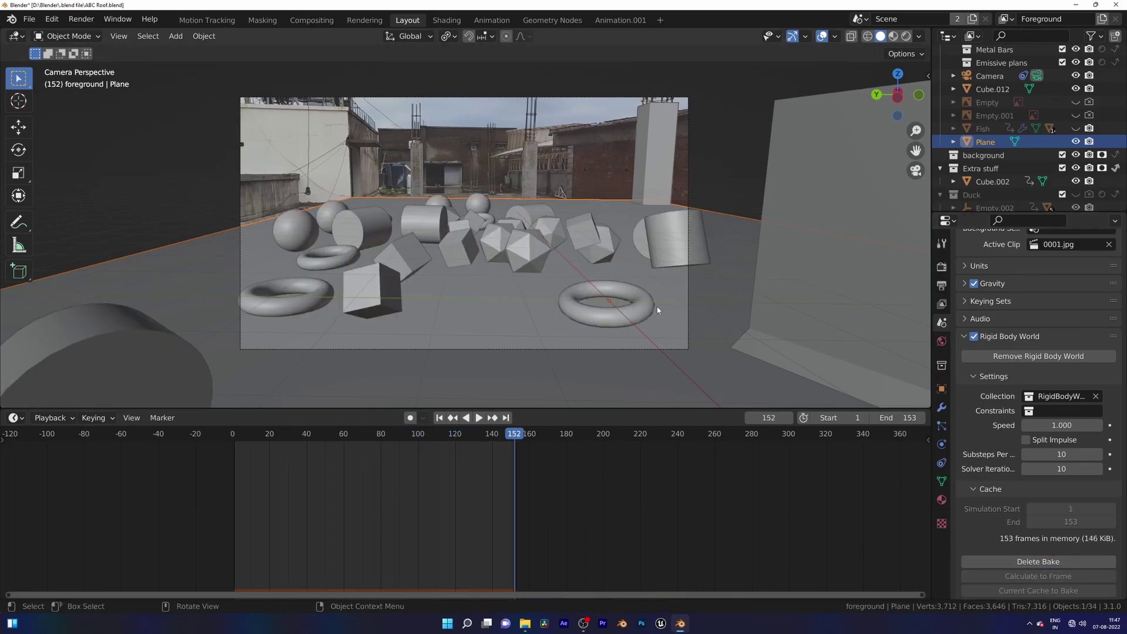
pyautogui.hotkey('shift', 'Left')
pyautogui.press('space')
# Delete the stretched cube over the pillar and replay the simulation
pyautogui.click(606, 140)
pyautogui.press('Delete')
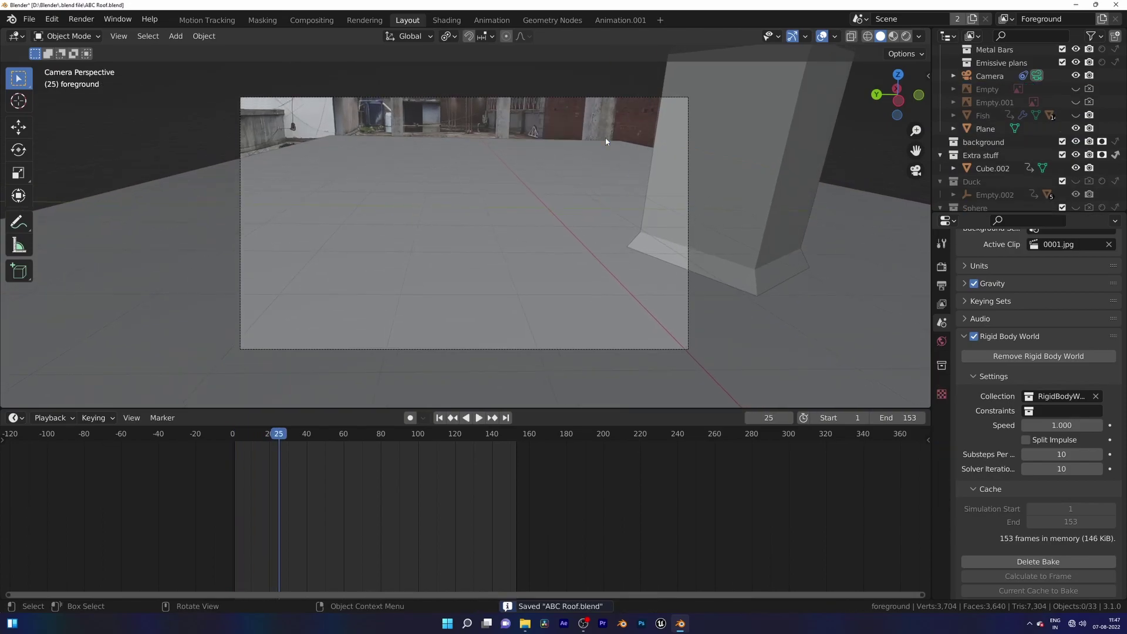
pyautogui.press('space')
pyautogui.press('space')
# Raise the top face of the large box beside the camera frame to make it taller, and save the file
pyautogui.click(753, 209)
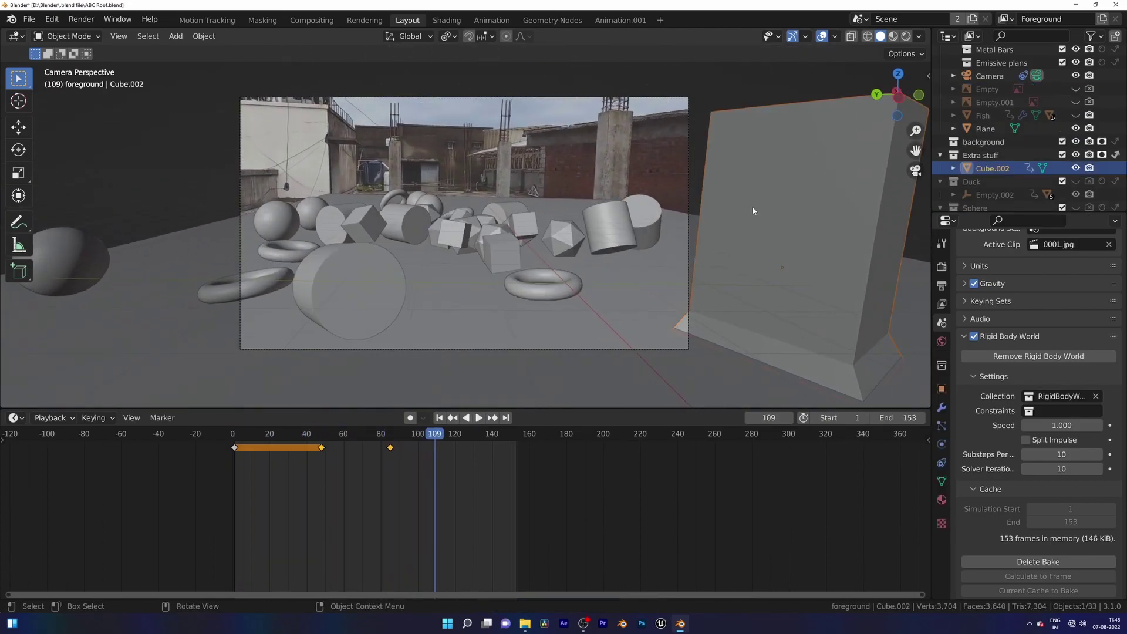
pyautogui.press('Tab')
pyautogui.hotkey('shift', 'z')
pyautogui.scroll(-2, 755, 211)
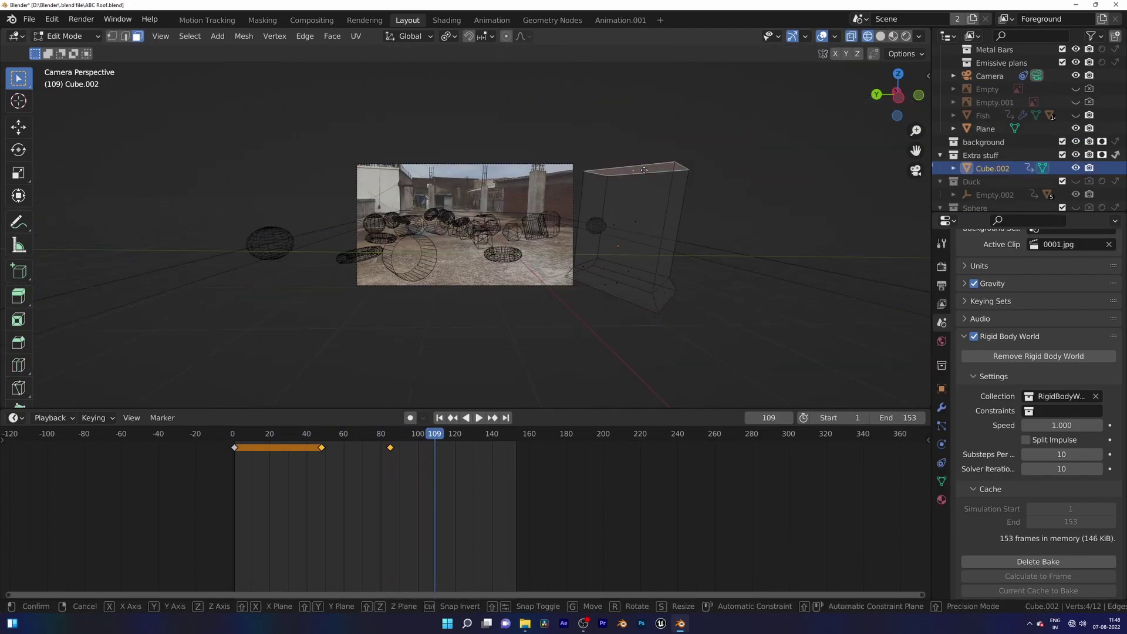
pyautogui.press('Tab')
pyautogui.hotkey('ctrl', 's')
# Play the simulation from frame 1 through the camera in Wireframe shading
pyautogui.hotkey('shift', 'Left')
pyautogui.press('space')
pyautogui.click(563, 246)
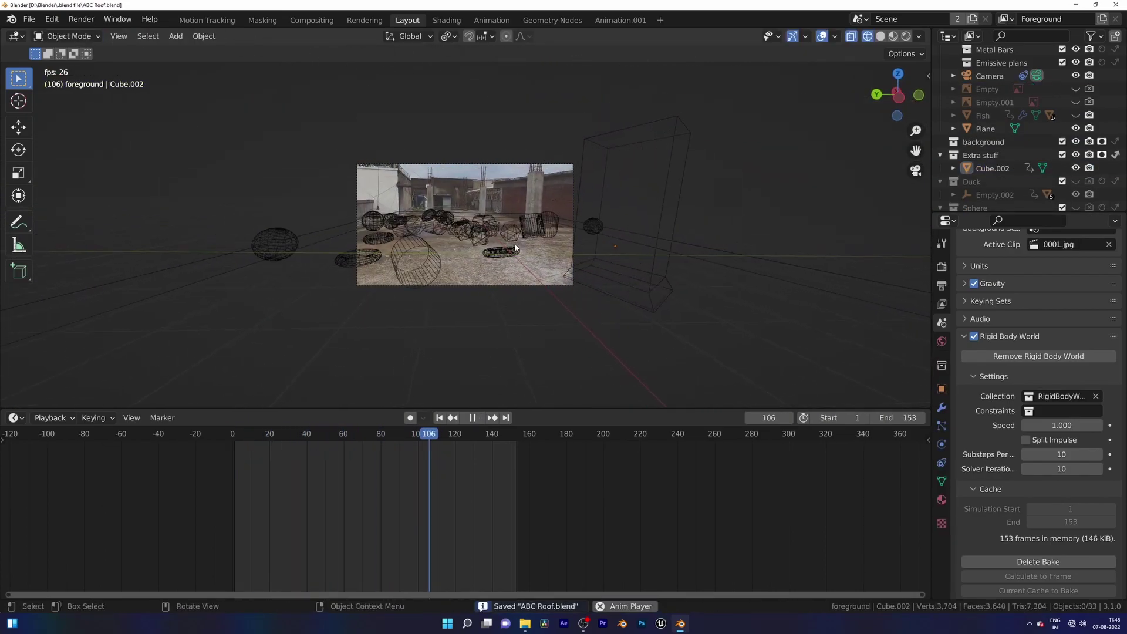
pyautogui.press('space')
pyautogui.hotkey('shift', 'Left')
# View the scene at frame 1 in Rendered shading from the free view and through the camera
pyautogui.press('z')
pyautogui.click(595, 217)
pyautogui.moveTo(587, 223); pyautogui.dragTo(537, 248, button='middle')
pyautogui.scroll(-5, 537, 248)
pyautogui.press('KP_0')
pyautogui.scroll(4, 527, 200)
# Play the simulation in the Shading workspace and show the World shader nodes with the HDRI
pyautogui.hotkey('ctrl', 'pagedown')
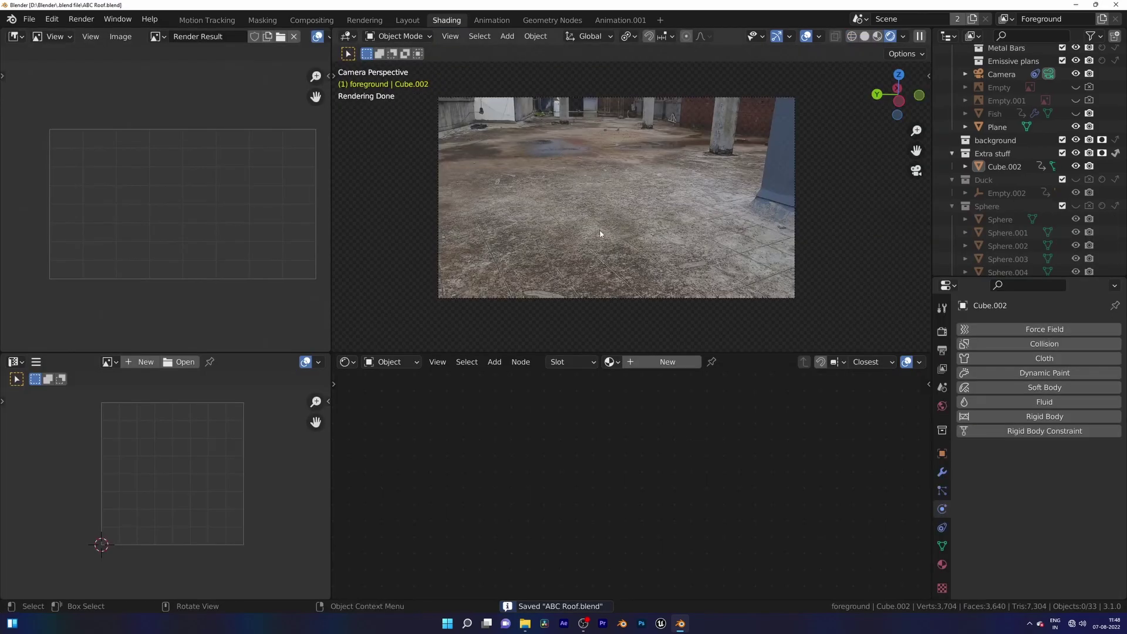
pyautogui.press('space')
pyautogui.click(396, 390)
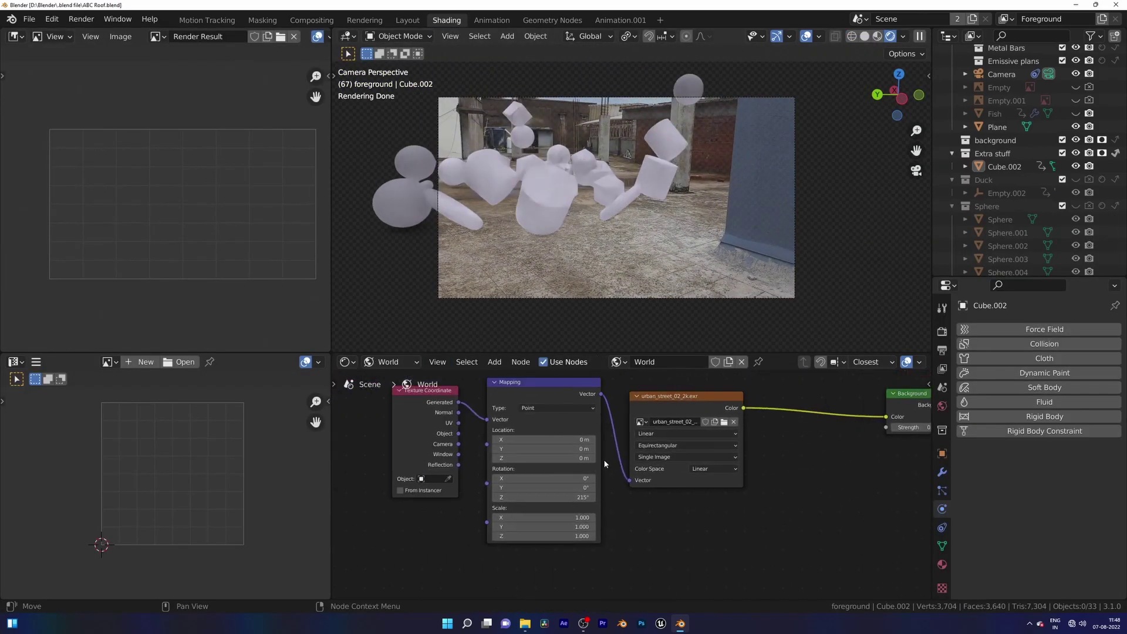
# Return to the Layout workspace, save the file and replay the simulation in Wireframe shading
pyautogui.hotkey('ctrl', 'pageup')
pyautogui.hotkey('ctrl', 's')
pyautogui.press('z')
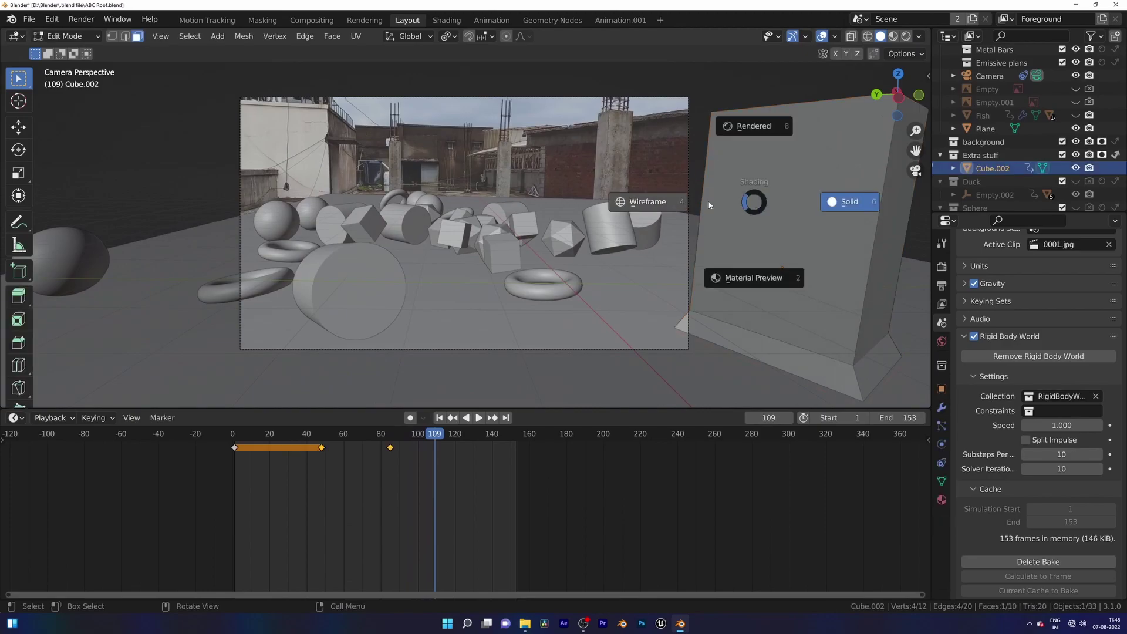
pyautogui.click(622, 218)
pyautogui.hotkey('shift', 'Left')
pyautogui.press('space')
pyautogui.click(564, 244)
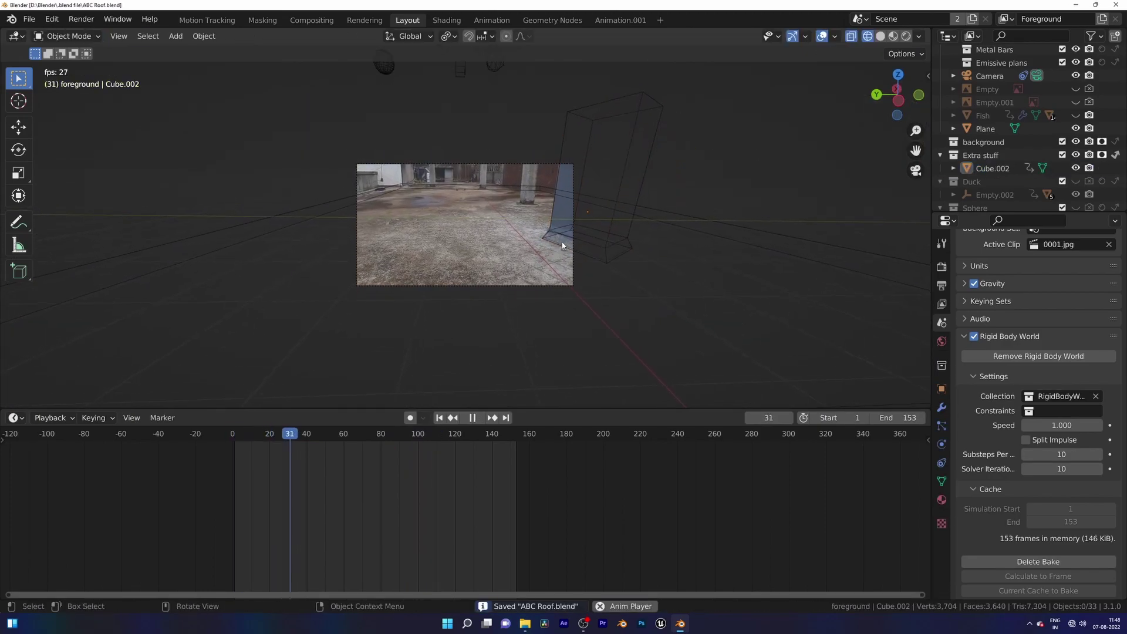
# Stop the playback and view the scene at frame 1 in Solid shading from the free view and through the camera
pyautogui.press('space')
pyautogui.hotkey('shift', 'Left')
pyautogui.press('z')
pyautogui.moveTo(551, 205); pyautogui.dragTo(561, 223, button='middle')
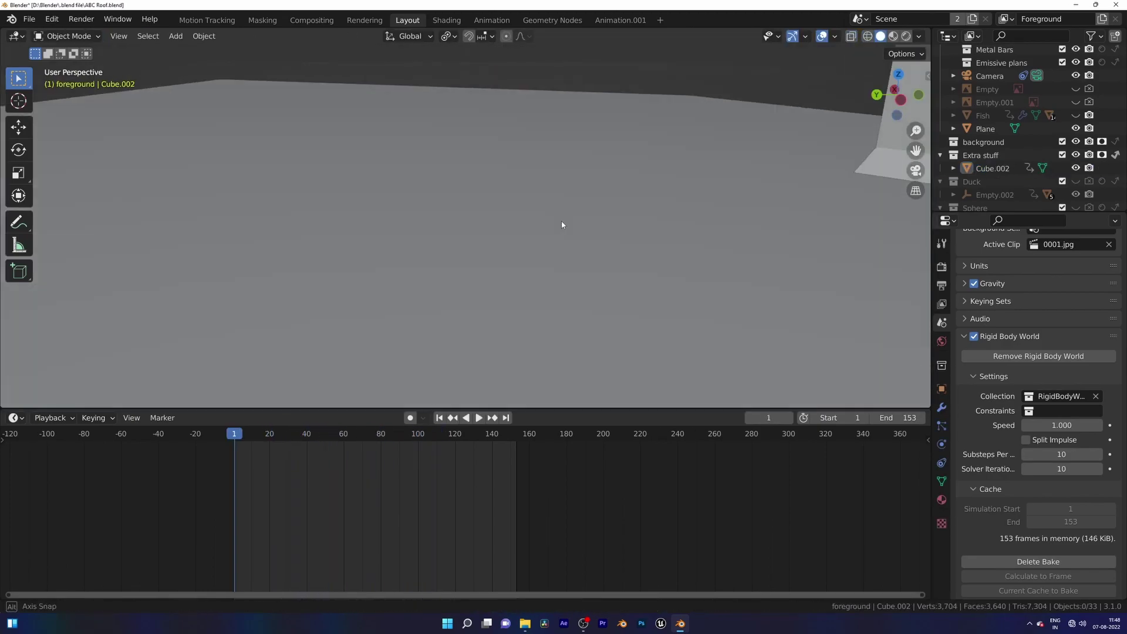
pyautogui.scroll(-6, 551, 235)
pyautogui.press('KP_0')
pyautogui.scroll(4, 534, 246)
pyautogui.keyDown('shift'); pyautogui.moveTo(452, 159); pyautogui.dragTo(533, 245, button='middle'); pyautogui.keyUp('shift')
# Play the simulation in the Shading workspace up to frame 67 and examine the World shader's HDRI nodes
pyautogui.hotkey('ctrl', 'pagedown')
pyautogui.press('space')
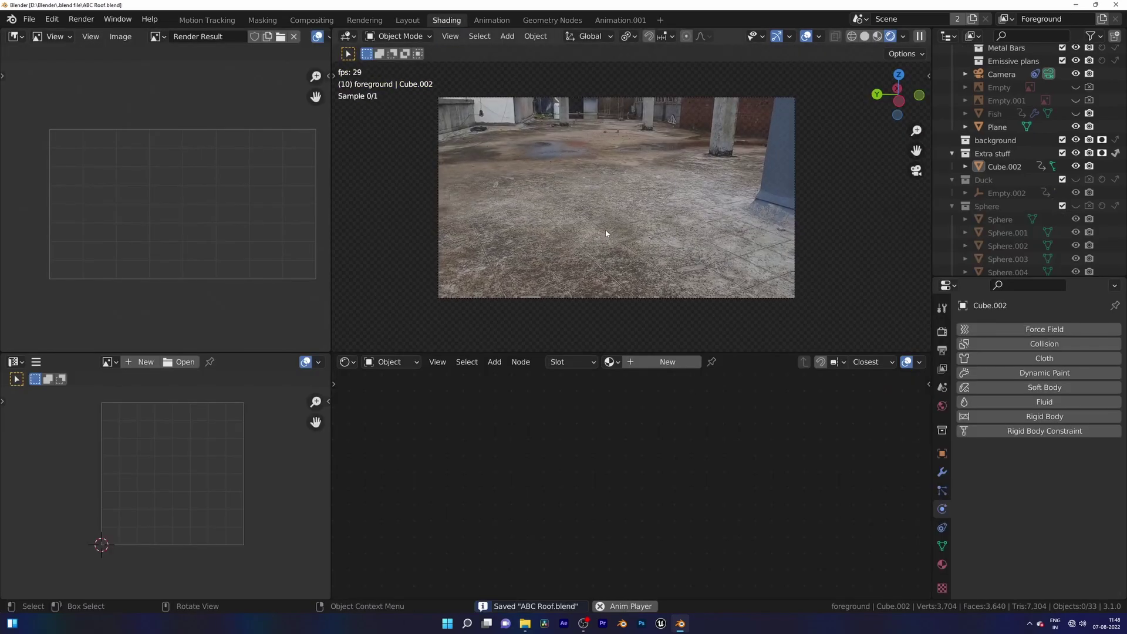
pyautogui.click(392, 392)
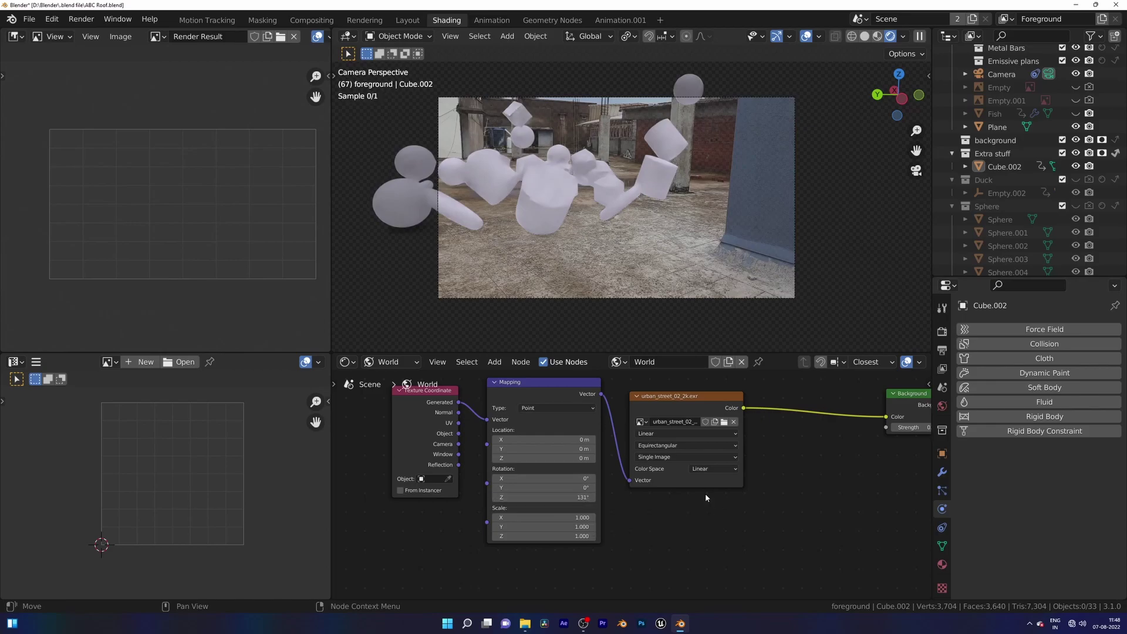
pyautogui.moveTo(862, 469); pyautogui.dragTo(778, 477, button='middle')
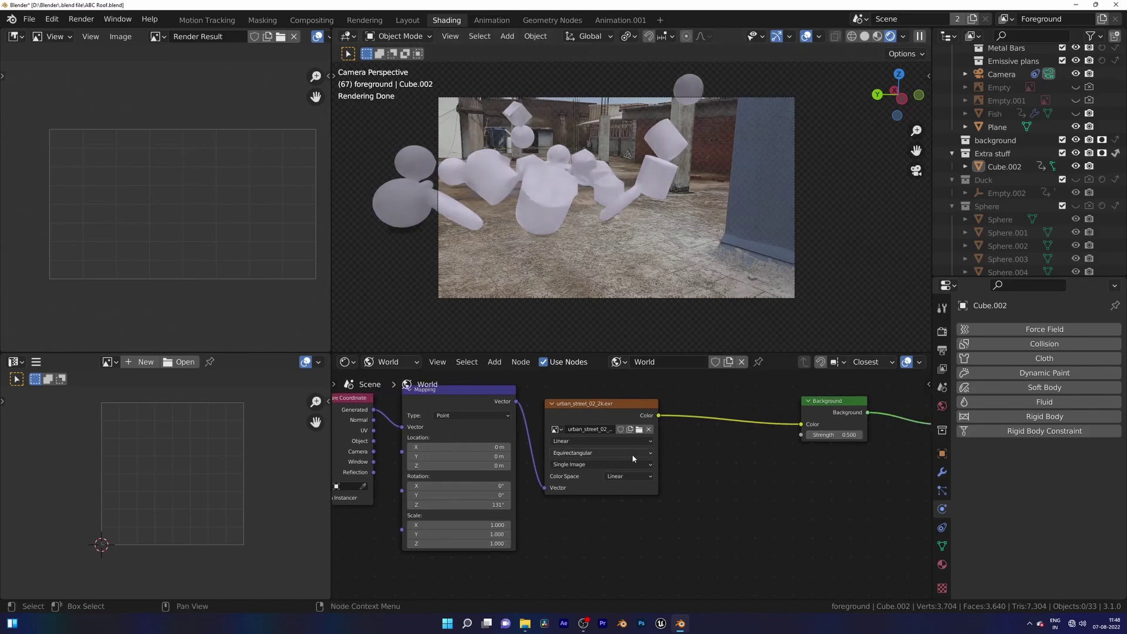
pyautogui.moveTo(663, 461); pyautogui.dragTo(693, 459, button='middle')
pyautogui.scroll(2, 636, 473)
pyautogui.moveTo(543, 470); pyautogui.dragTo(596, 472, button='middle')
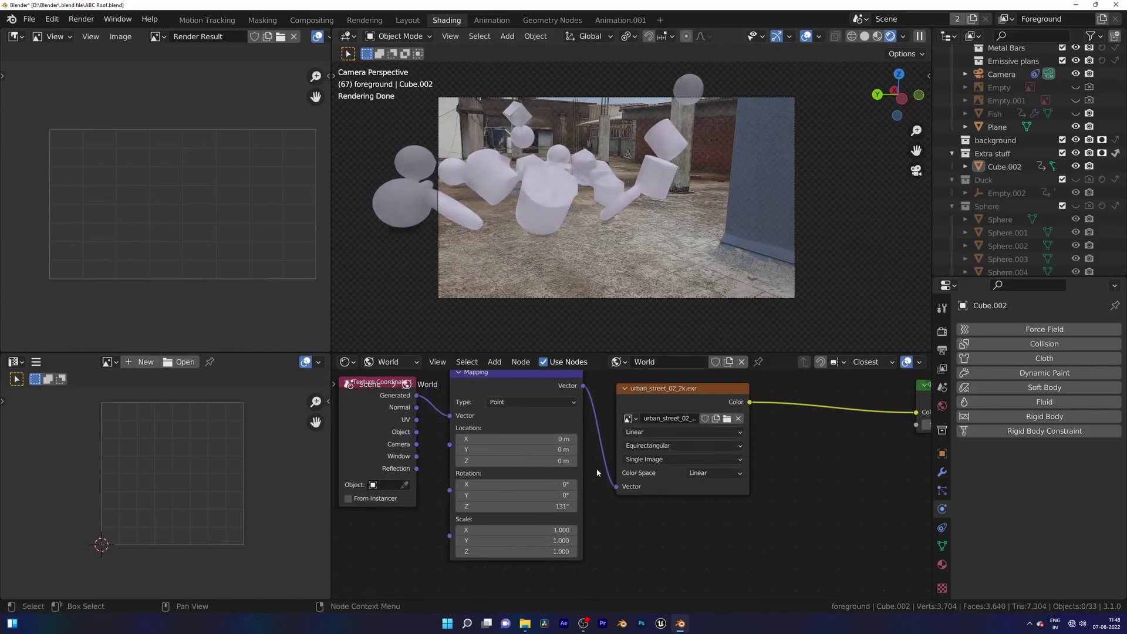
# Try Background strengths of 1, 0.3 and 0.4 on the World shader
pyautogui.moveTo(913, 435); pyautogui.dragTo(837, 438, button='middle')
pyautogui.doubleClick(871, 428)
pyautogui.write('1')
pyautogui.press('Return')
pyautogui.write('0.3')
pyautogui.press('Return')
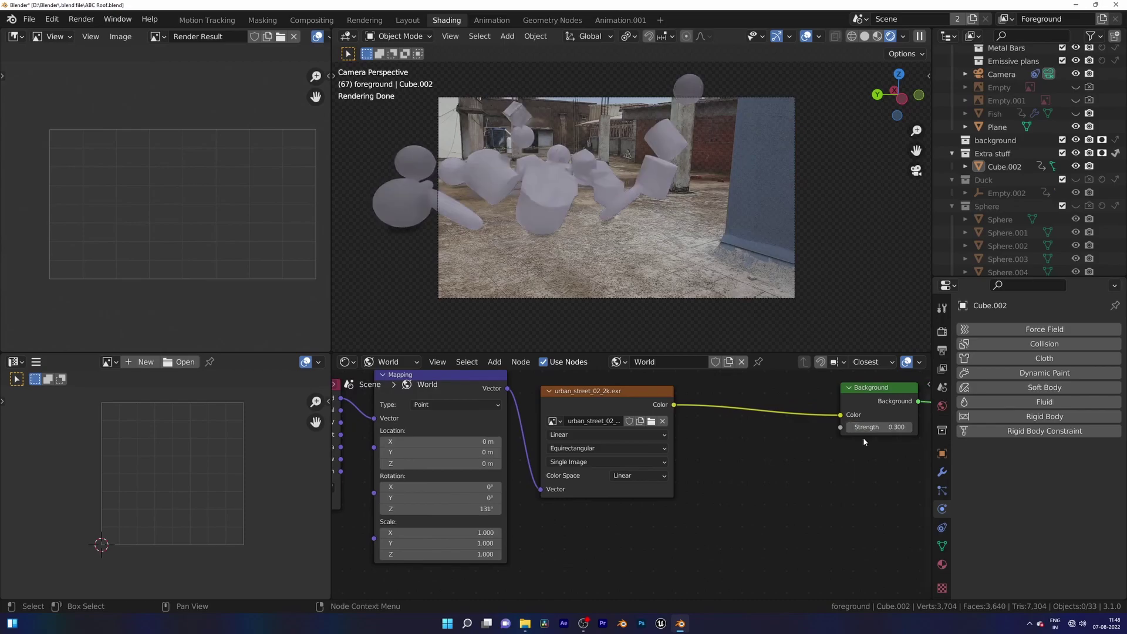
pyautogui.write('0.4')
pyautogui.press('Return')
# Set the opacity of the camera's background image to 1.000
pyautogui.click(775, 299)
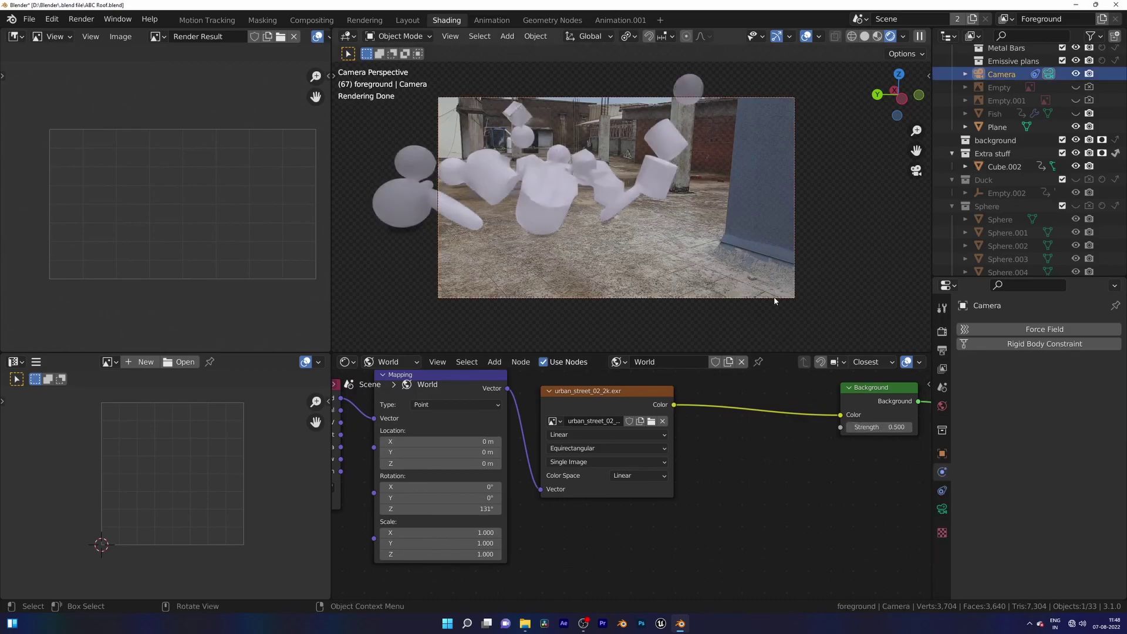
pyautogui.click(942, 508)
pyautogui.scroll(-10, 1039, 440)
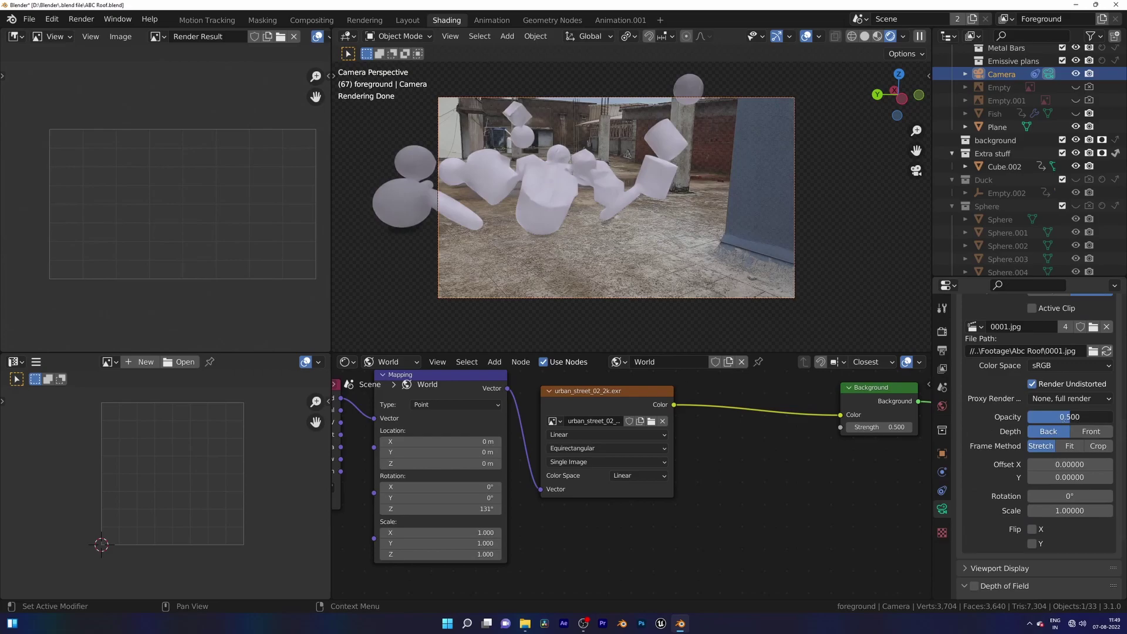
# Set the World Background node's strength to 0.900 and show the render properties
pyautogui.click(906, 426)
pyautogui.click(906, 426)
pyautogui.click(906, 426)
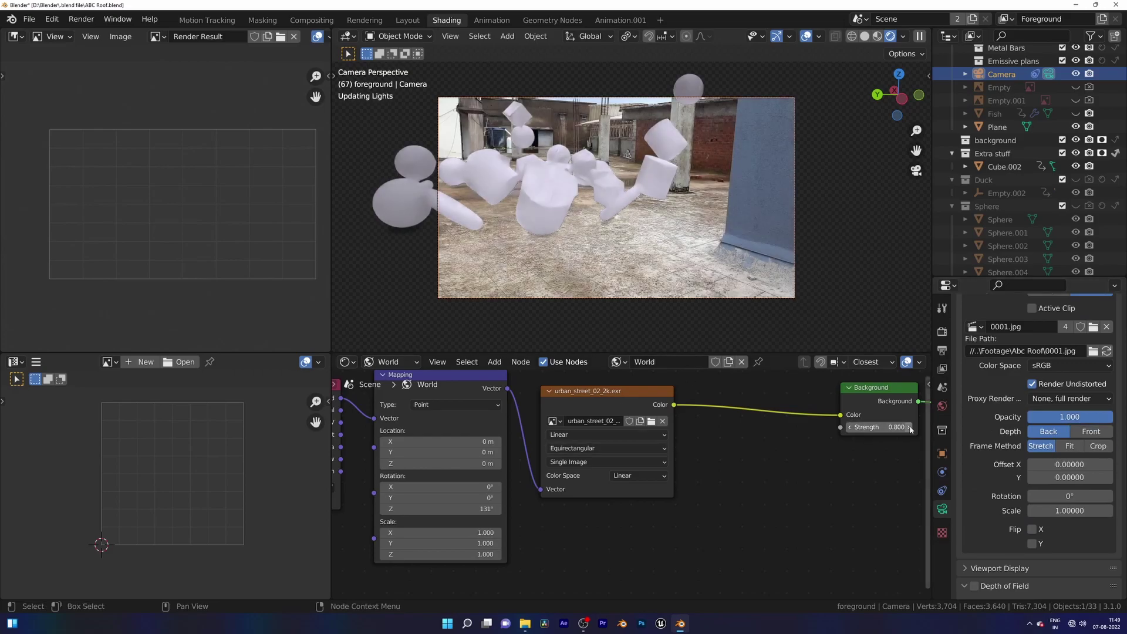
pyautogui.click(942, 332)
pyautogui.click(908, 427)
pyautogui.click(908, 427)
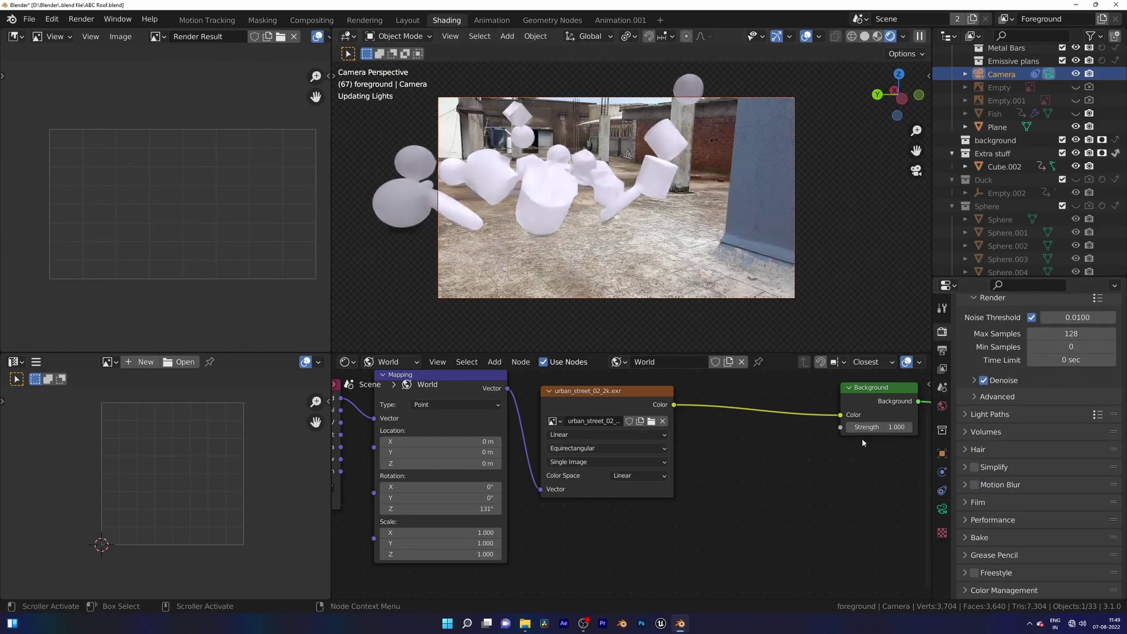
pyautogui.moveTo(850, 426); pyautogui.dragTo(739, 422, button='middle')
# Switch the shader editor from World to Object shaders and play the simulation up to frame 58
pyautogui.press('space')
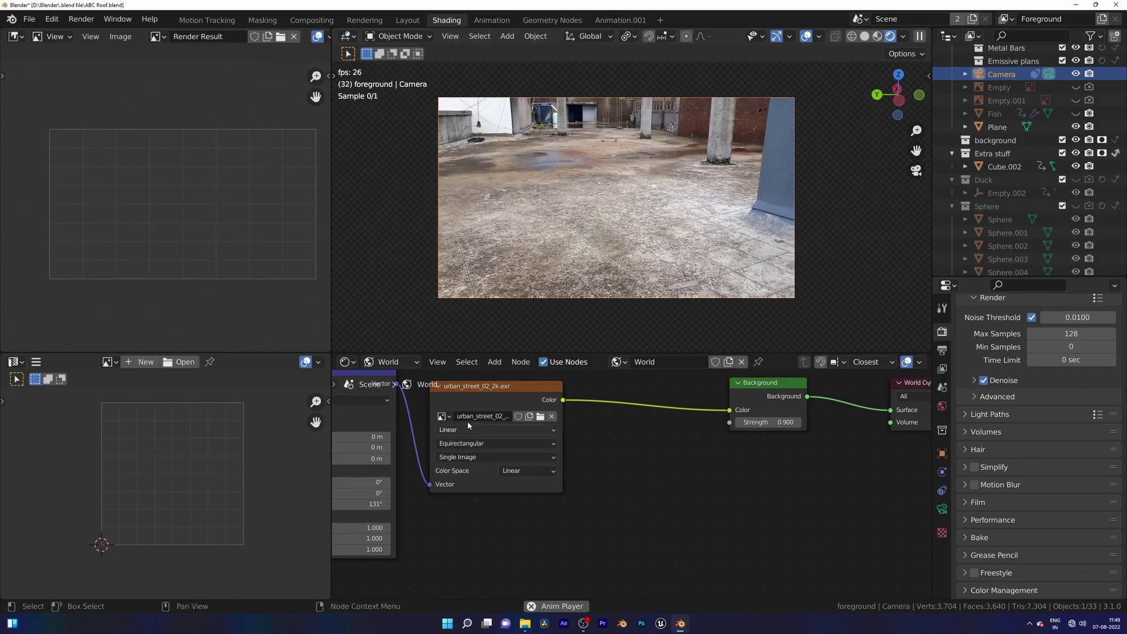
pyautogui.click(388, 361)
pyautogui.click(408, 373)
pyautogui.press('Escape')
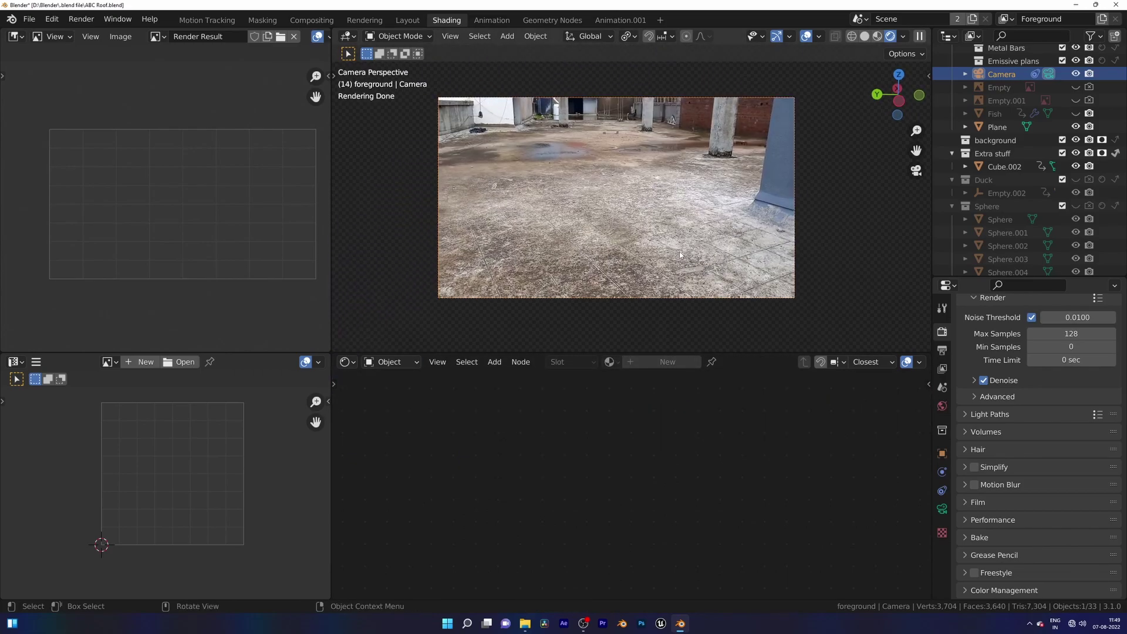
pyautogui.press('space')
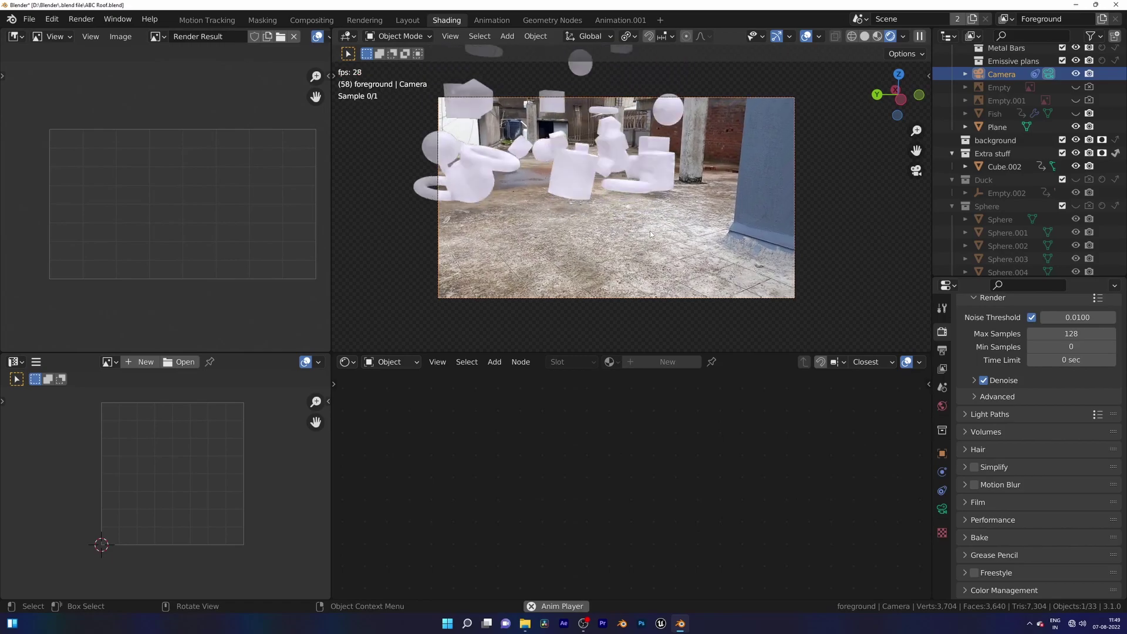
pyautogui.press('space')
# Assign the existing Material.002 to the falling cylinder near the middle of the camera frame
pyautogui.click(581, 154)
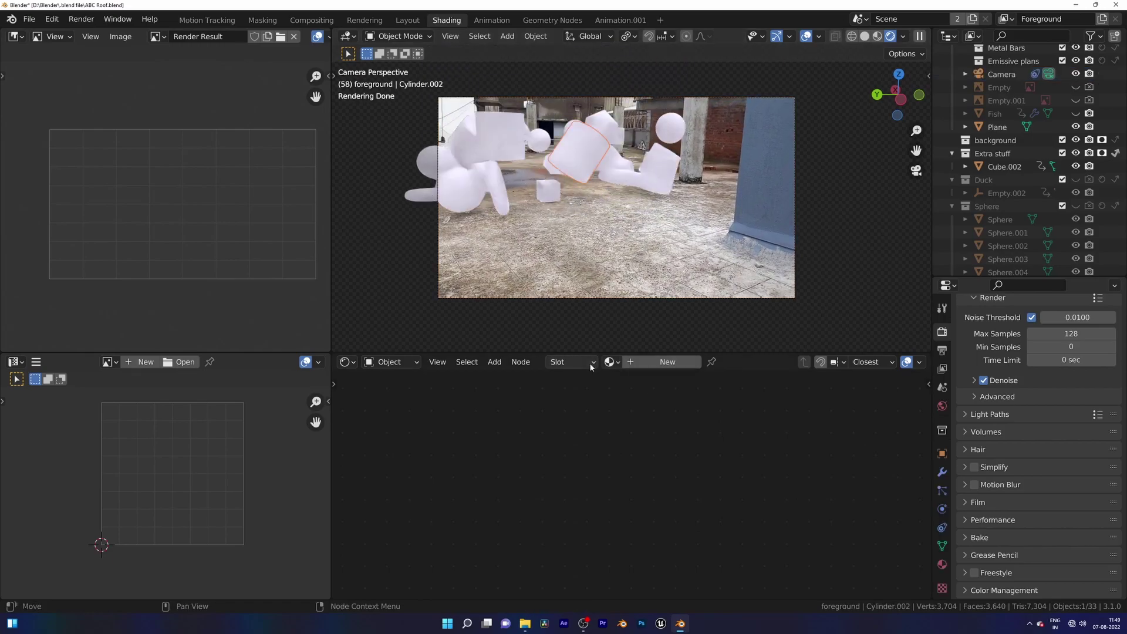
pyautogui.click(612, 362)
pyautogui.click(621, 408)
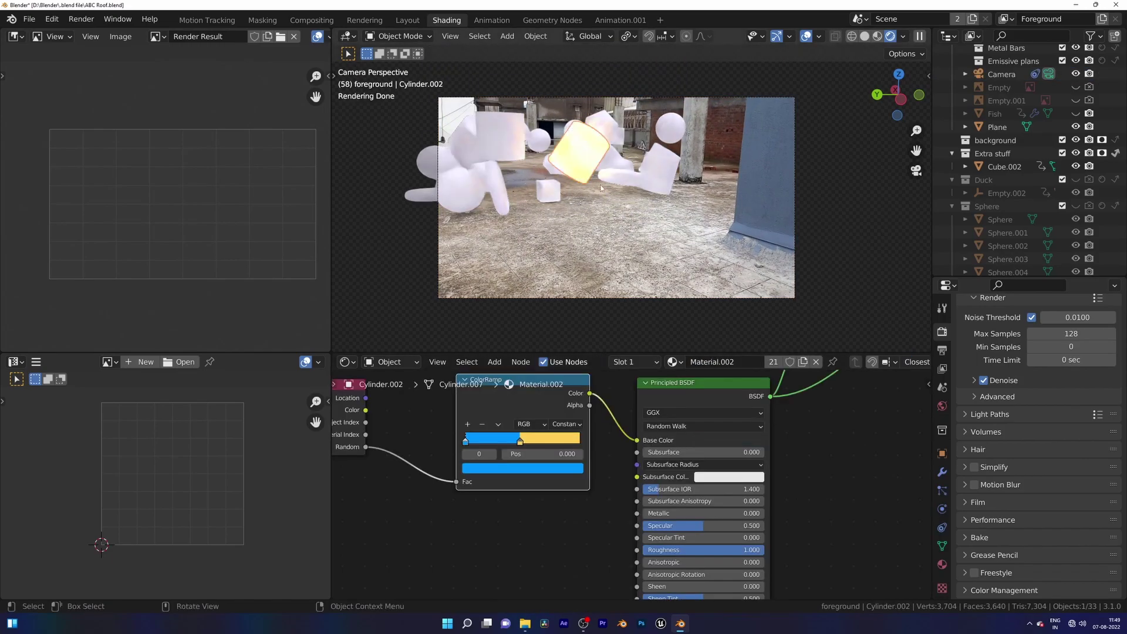
# Delete the nodes between the Principled BSDF and Material Output of Material.002 and connect the BSDF directly to Surface
pyautogui.scroll(-5, 688, 490)
pyautogui.moveTo(689, 493); pyautogui.dragTo(686, 457, button='middle')
pyautogui.moveTo(611, 194); pyautogui.dragTo(581, 329, button='middle')
pyautogui.scroll(3, 618, 220)
pyautogui.scroll(-4, 565, 530)
pyautogui.press('x')
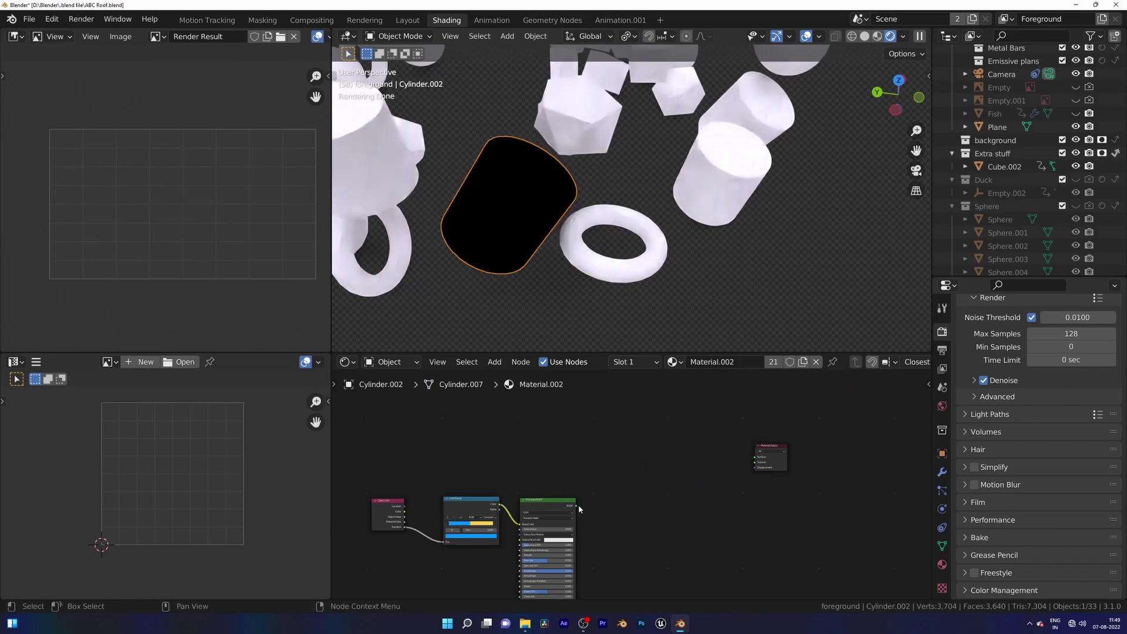
pyautogui.moveTo(575, 504); pyautogui.dragTo(755, 457)
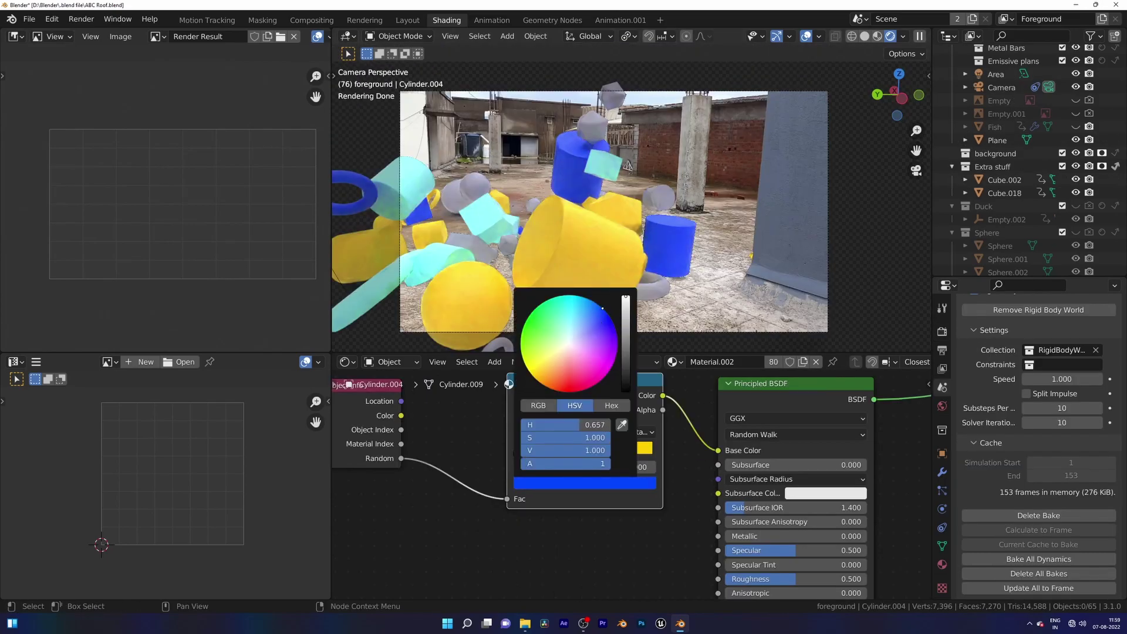
# Adjust the blue of the first ColorRamp stop and set the stop at 0.270 to orange with hue 0.053
pyautogui.moveTo(602, 308); pyautogui.dragTo(599, 310)
pyautogui.click(555, 452)
pyautogui.click(549, 482)
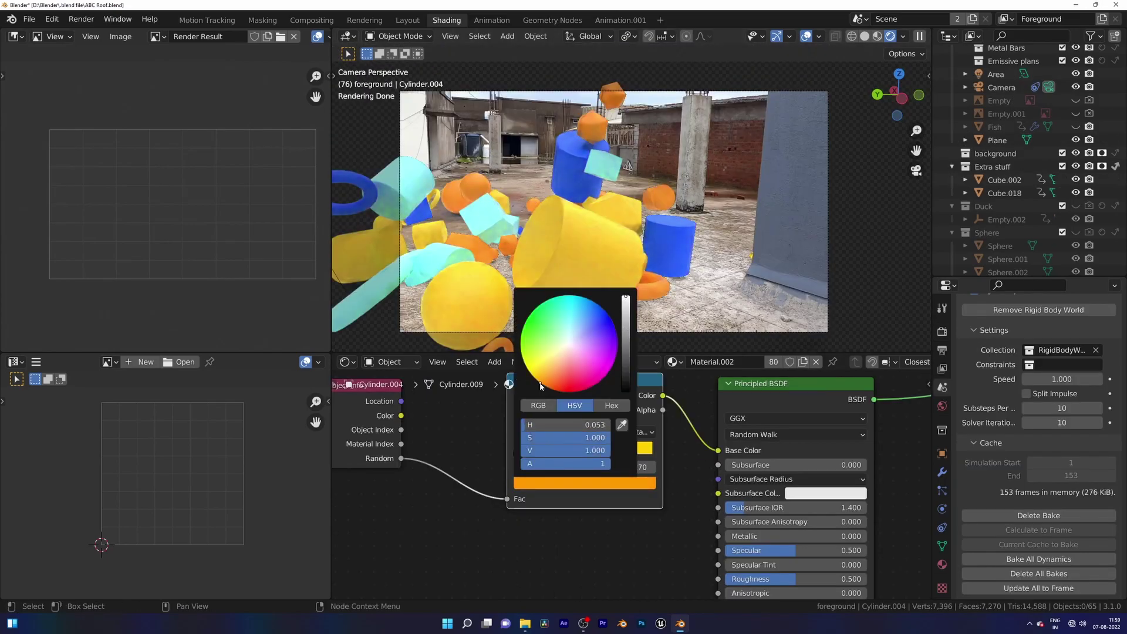
# Replay the simulation with the recoloured objects and save the file
pyautogui.press('space')
pyautogui.hotkey('ctrl', 's')
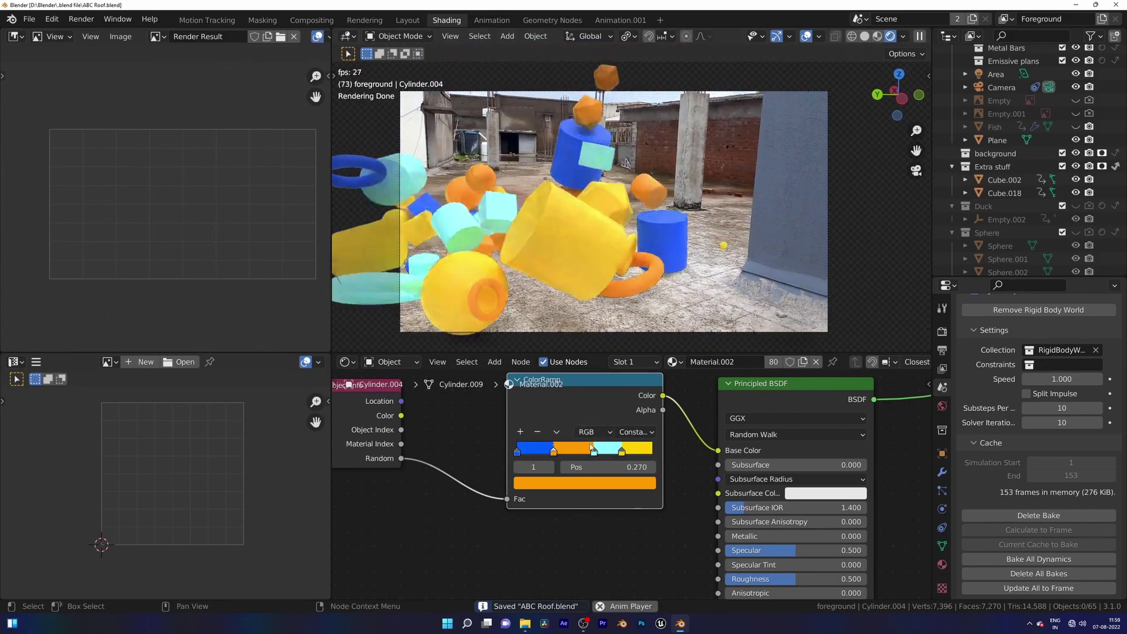
pyautogui.press('space')
# Open the orange ColorRamp stop's color for editing
pyautogui.click(580, 484)
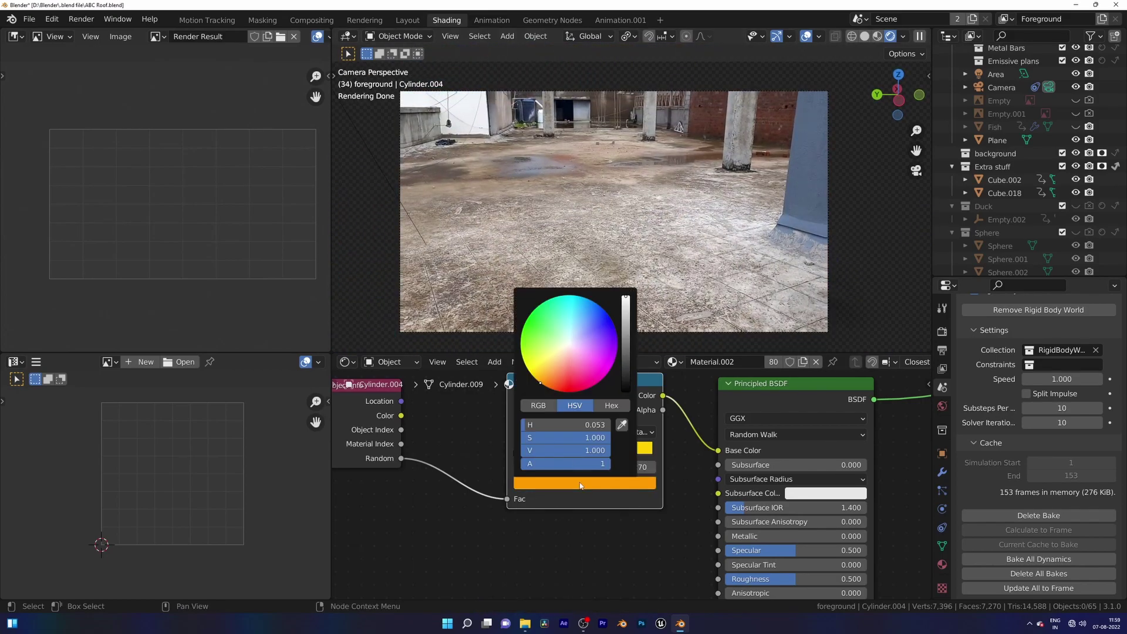